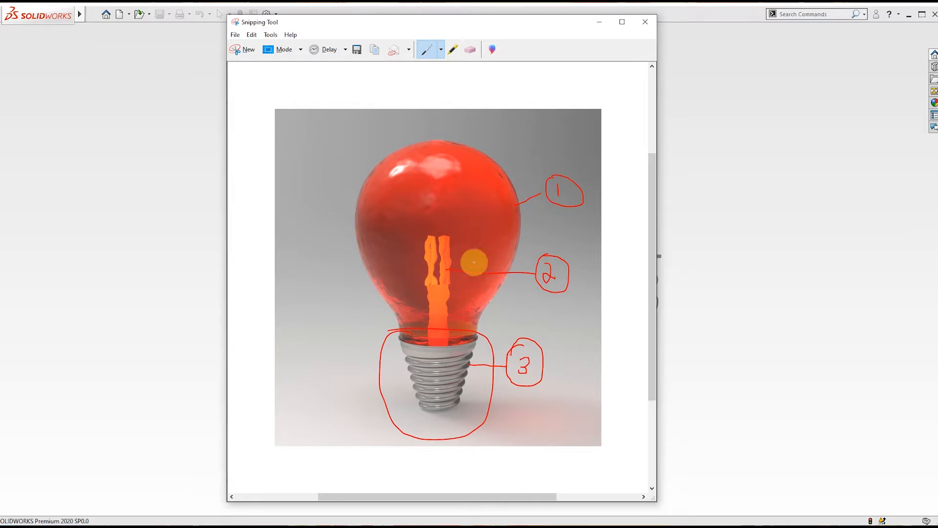
Put the annotated bulb reference image away and create a new part document in SOLIDWORKS.
left_click(599, 23)
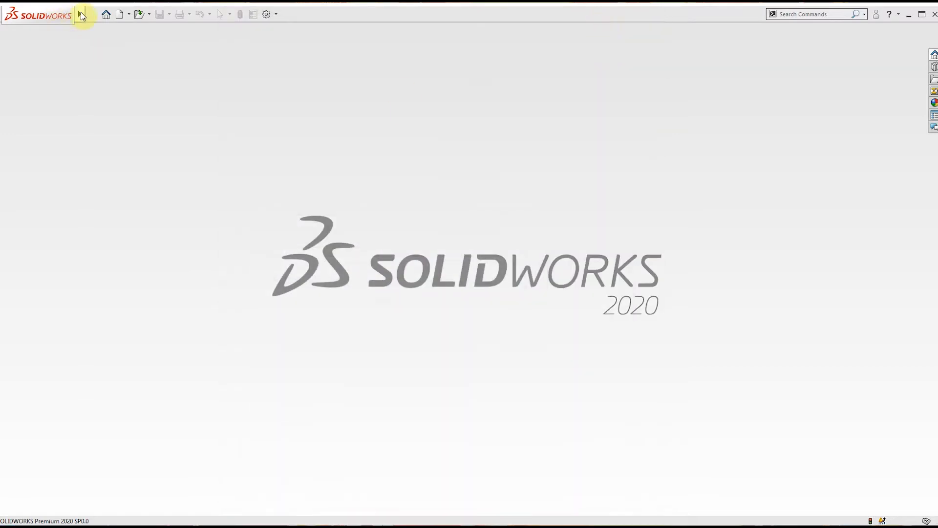
left_click(92, 15)
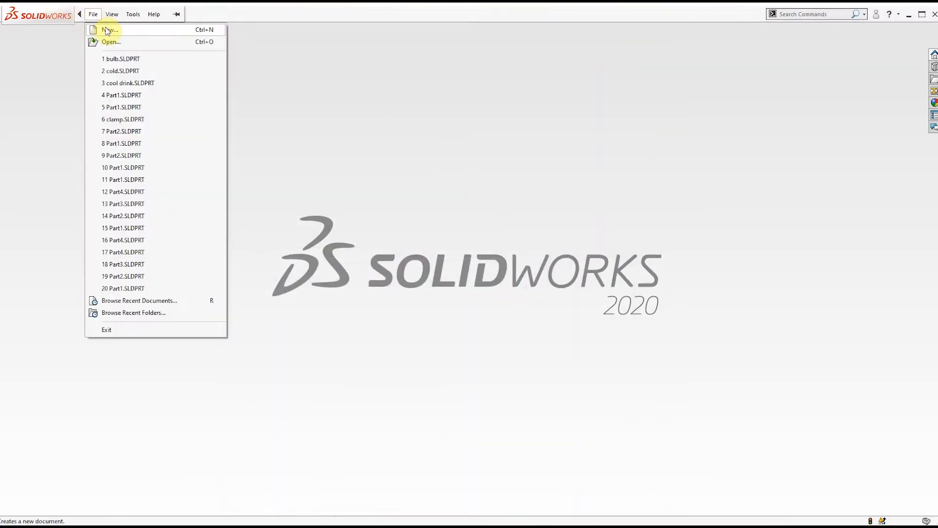
left_click(108, 30)
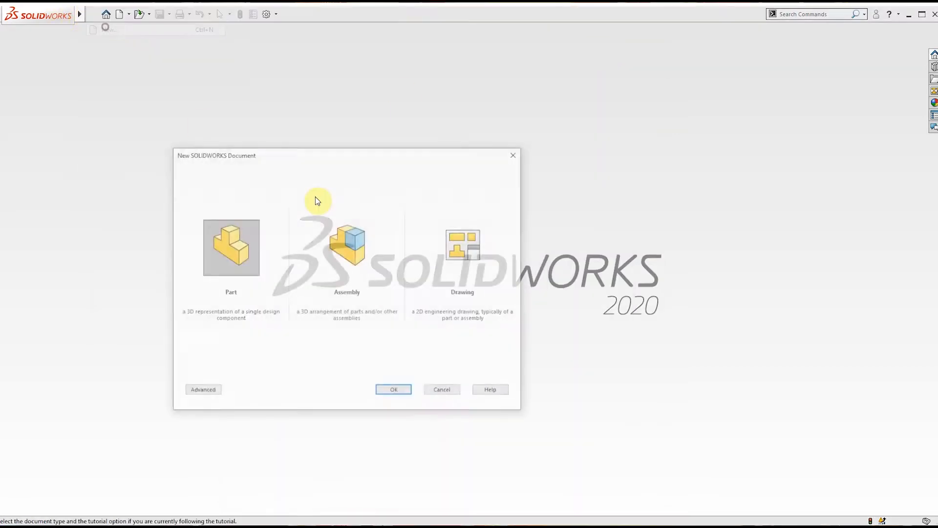
left_click(228, 248)
left_click(395, 392)
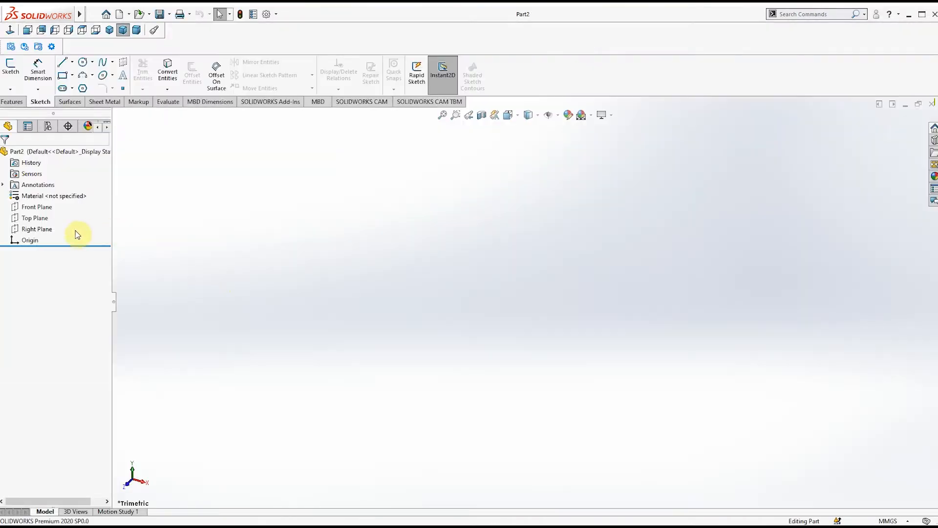
Sketch a closed four-sided profile on the Front Plane from the origin, about 57 mm tall, with a slanted left side narrowing downward.
left_click(37, 207)
left_click(50, 190)
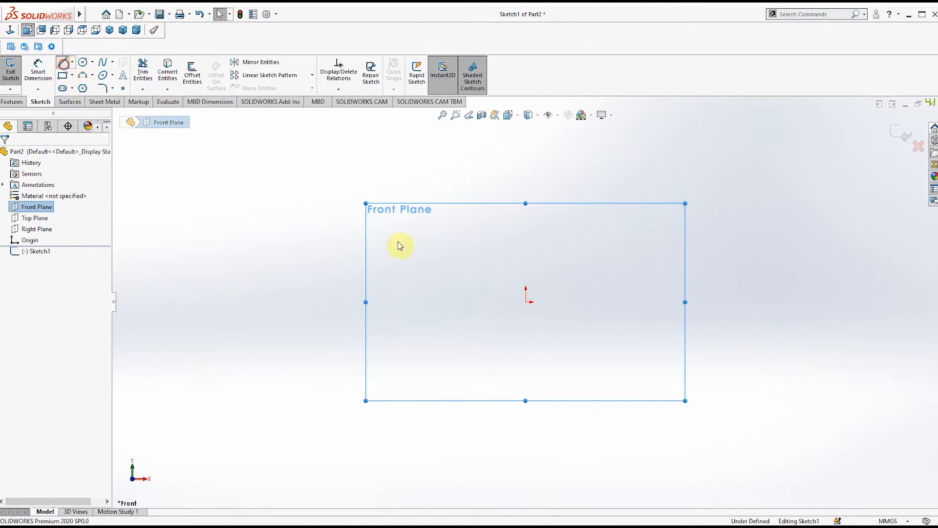
key("l")
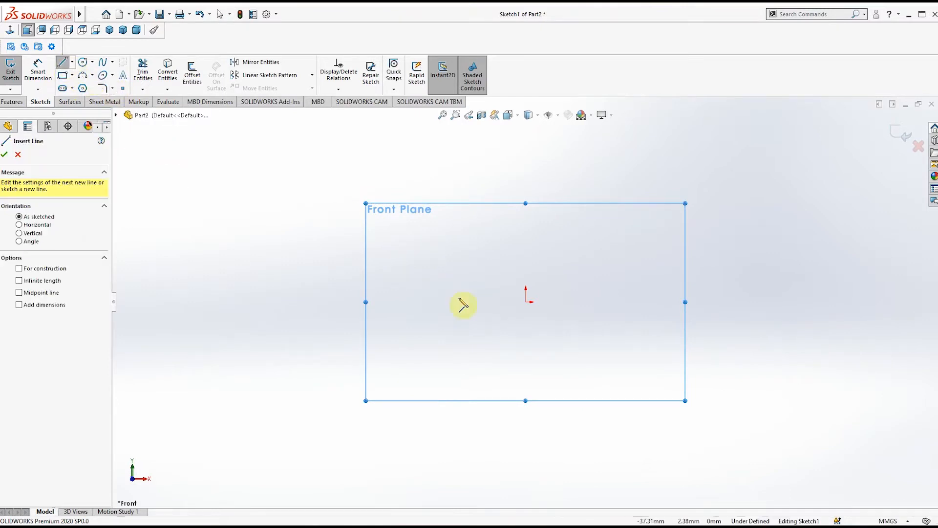
left_click(526, 301)
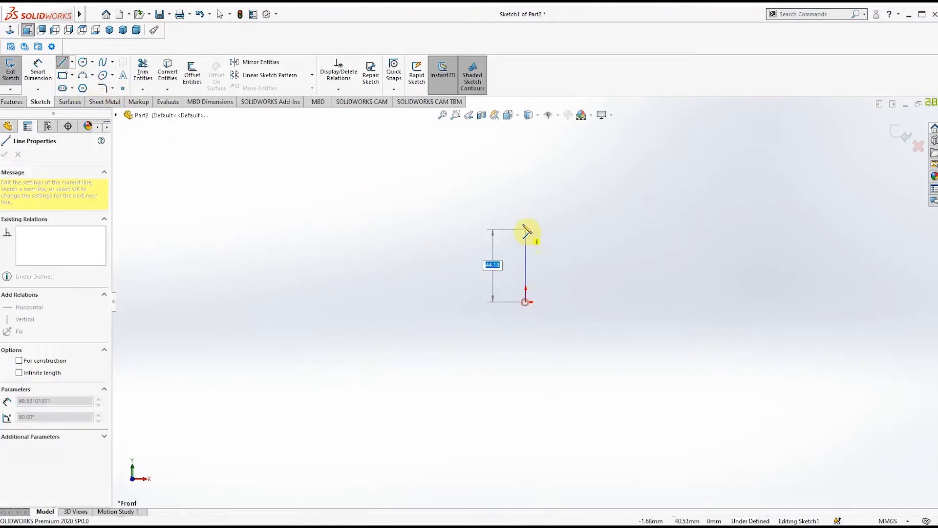
left_click(526, 199)
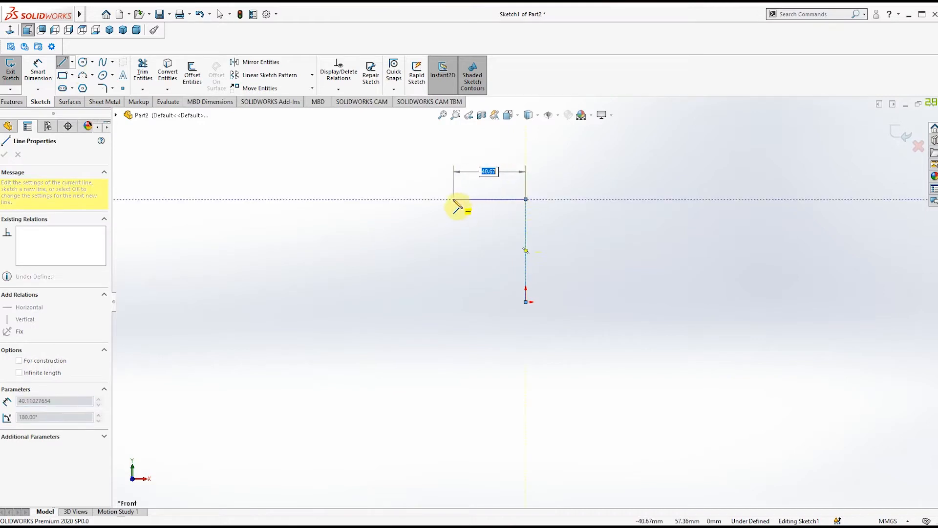
left_click(449, 199)
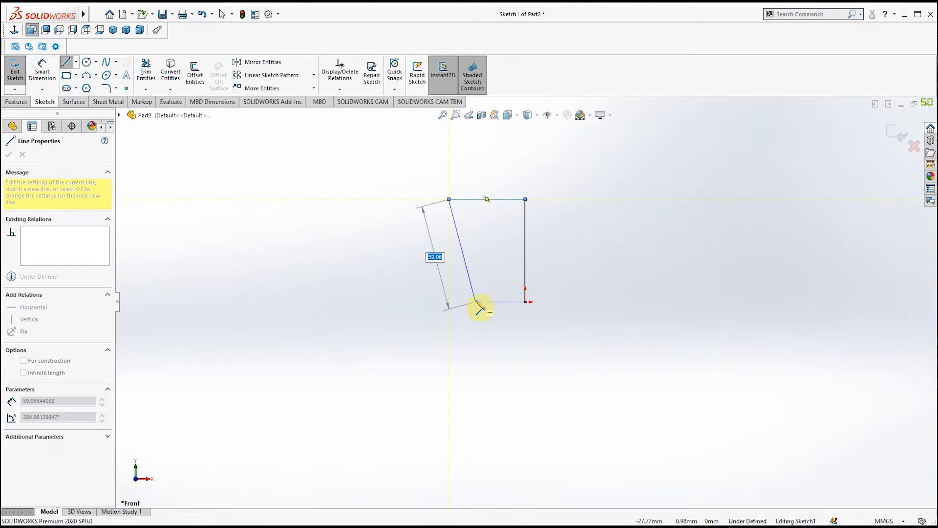
left_click(475, 302)
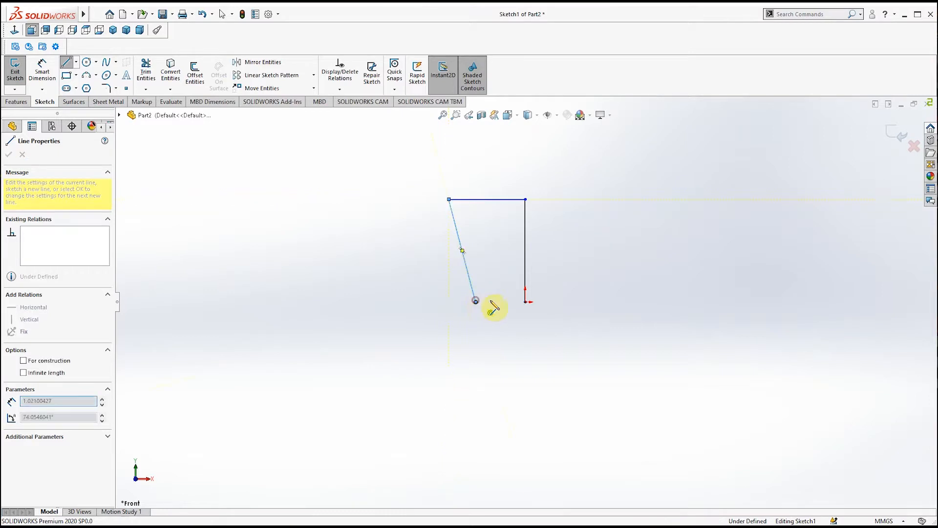
left_click(524, 301)
key("Escape")
Dimension the profile's vertical right side to 50 mm and its top edge to 30 mm.
left_click(42, 69)
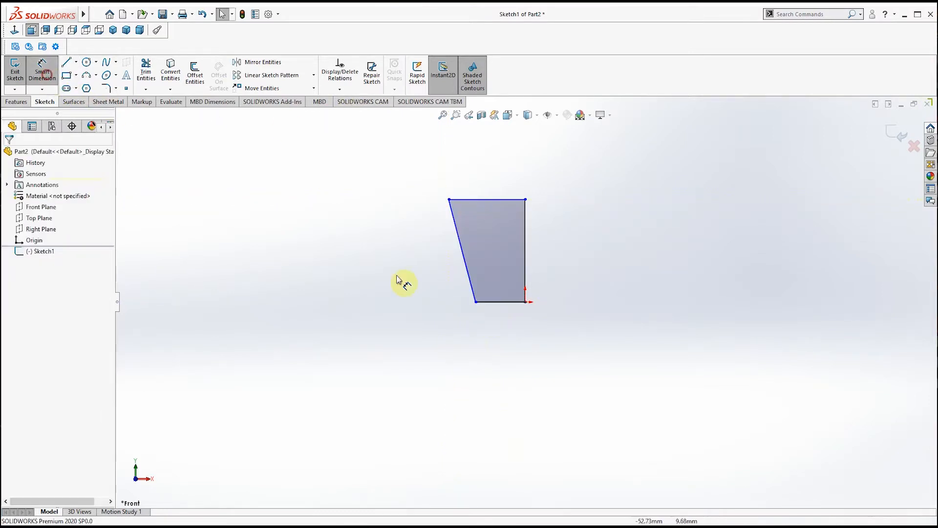
left_click(544, 266)
left_click(551, 262)
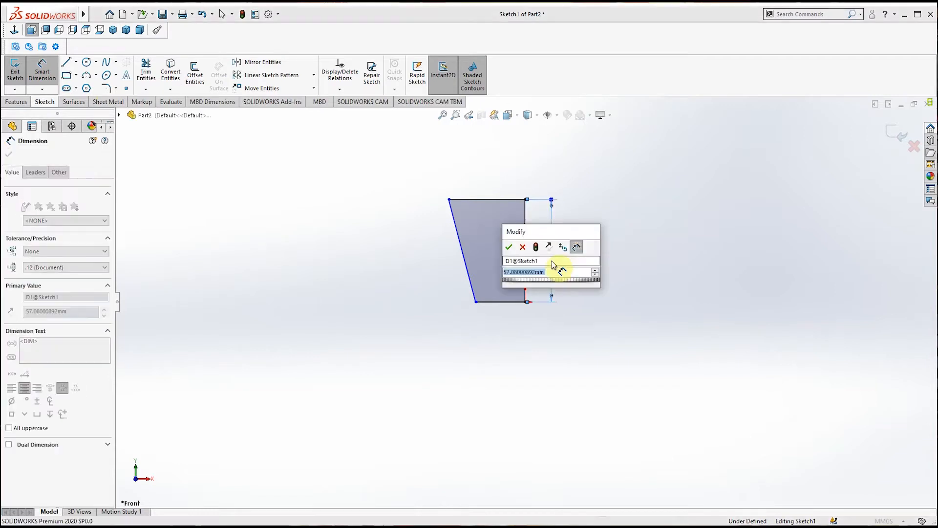
type("50")
key("Return")
left_click(496, 200)
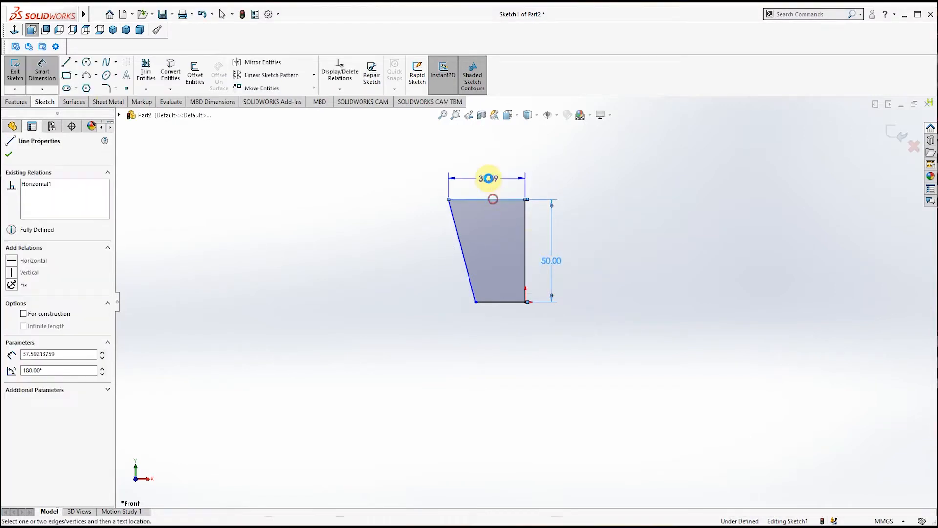
left_click(489, 179)
type("30")
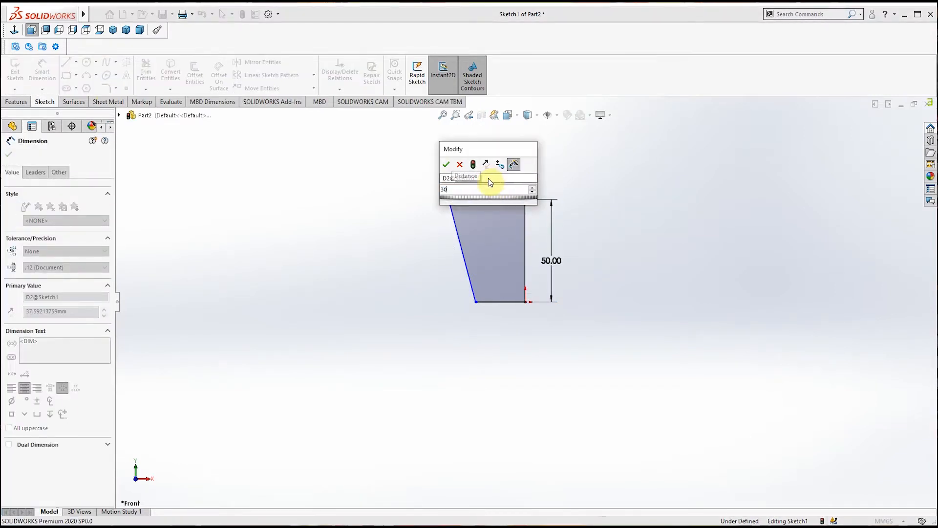
key("Return")
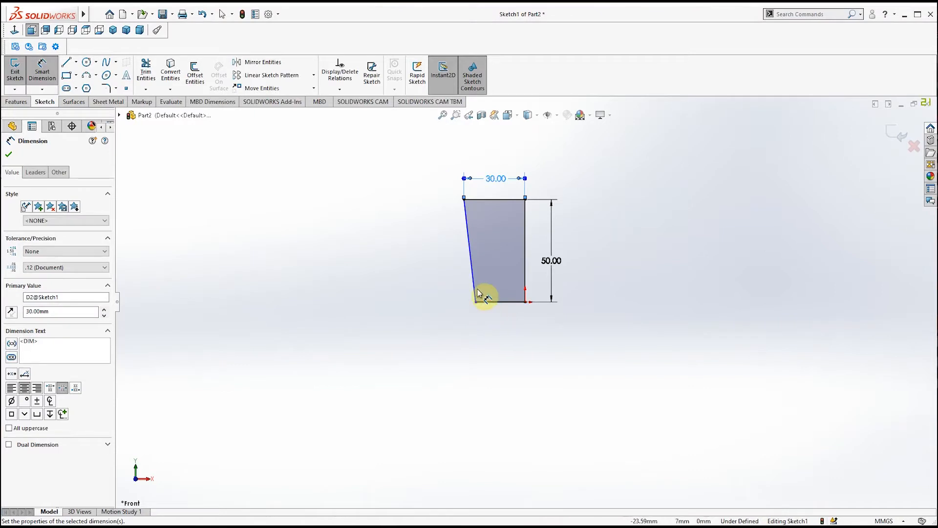
Set the angle between the slanted left side and the bottom edge to 105 degrees.
left_click(477, 282)
left_click(490, 303)
left_click(489, 276)
type("105")
key("Return")
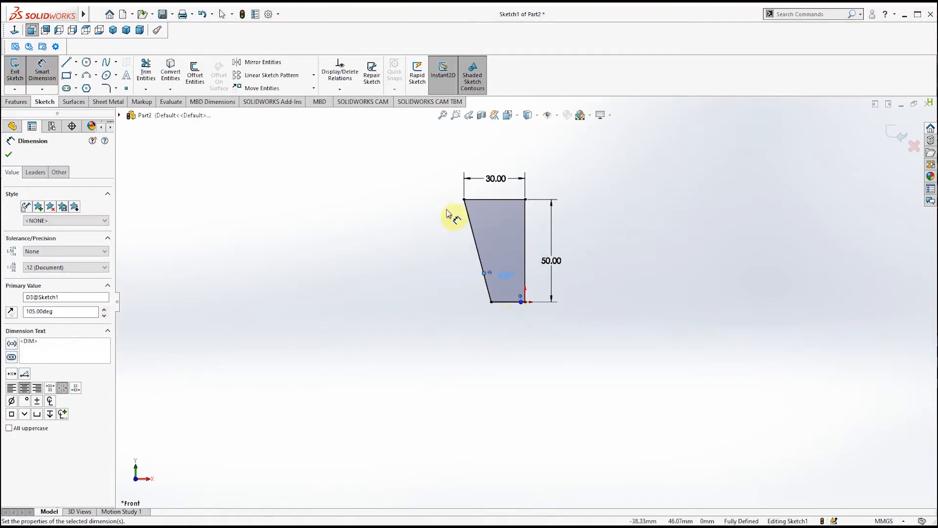
Sketch a step below the origin, about 4.4 mm deep and 8.3 mm wide with a slanted left side, and trim the bottom edge above it.
left_click(66, 62)
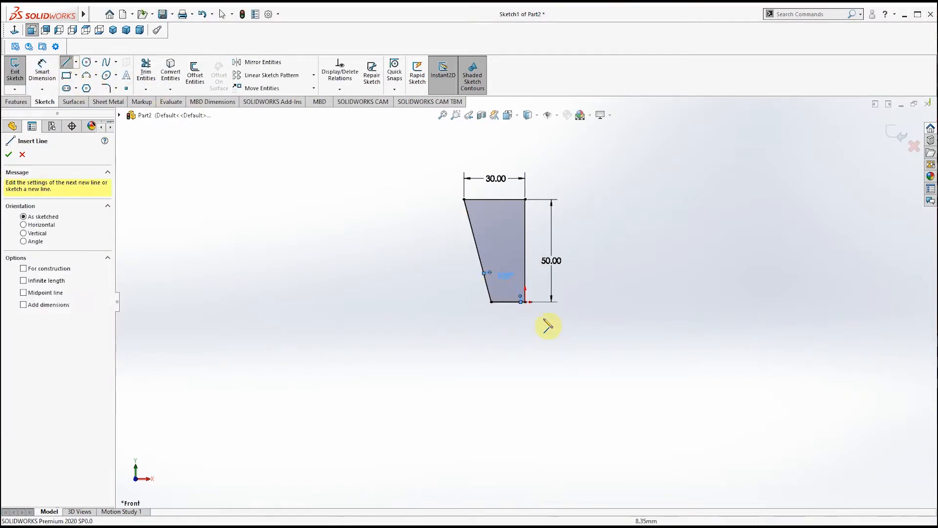
scroll(534, 311, "down", 3)
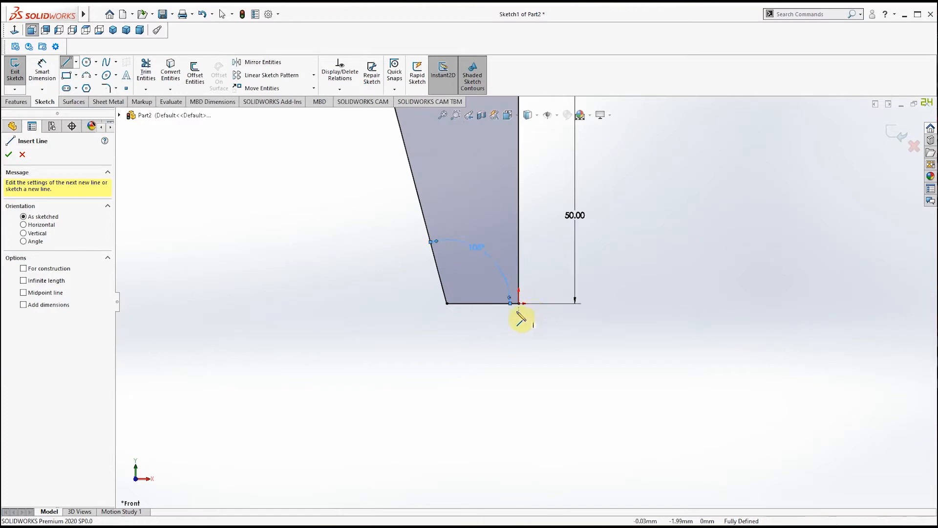
left_click(518, 304)
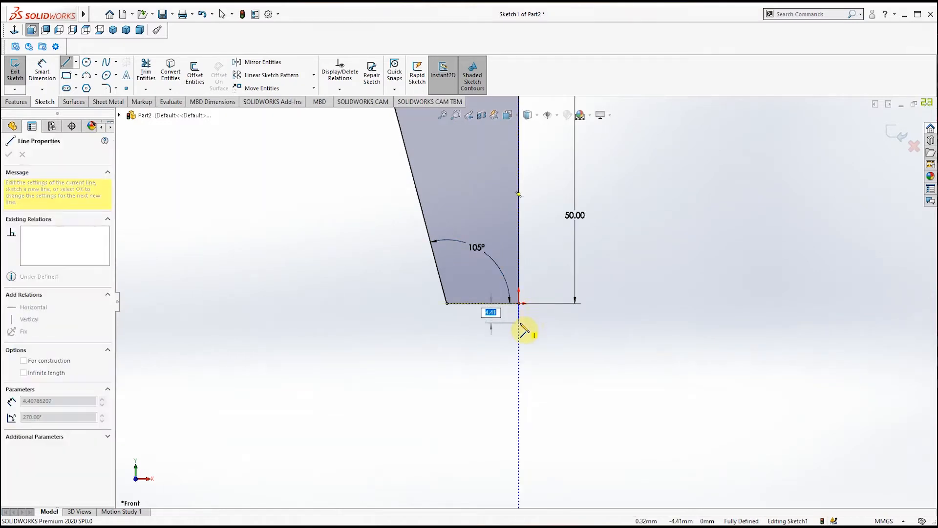
double_click(519, 322)
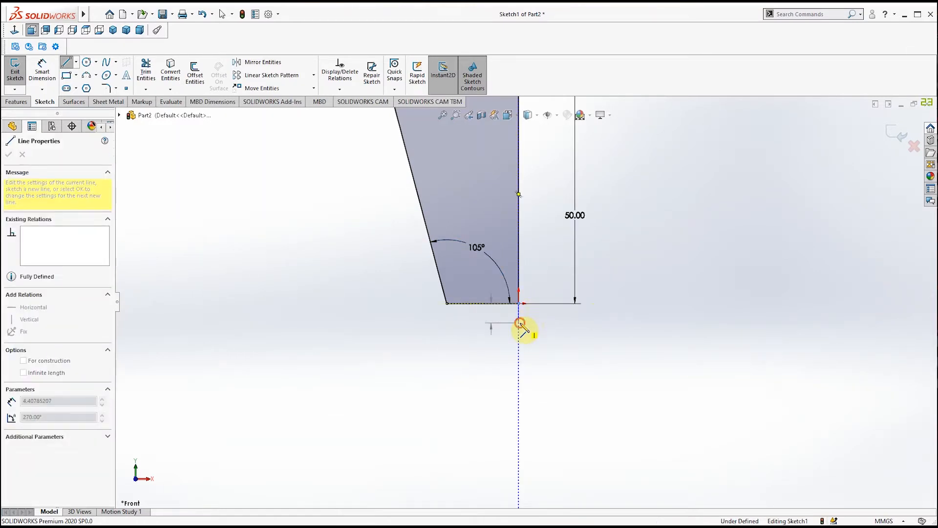
left_click(519, 323)
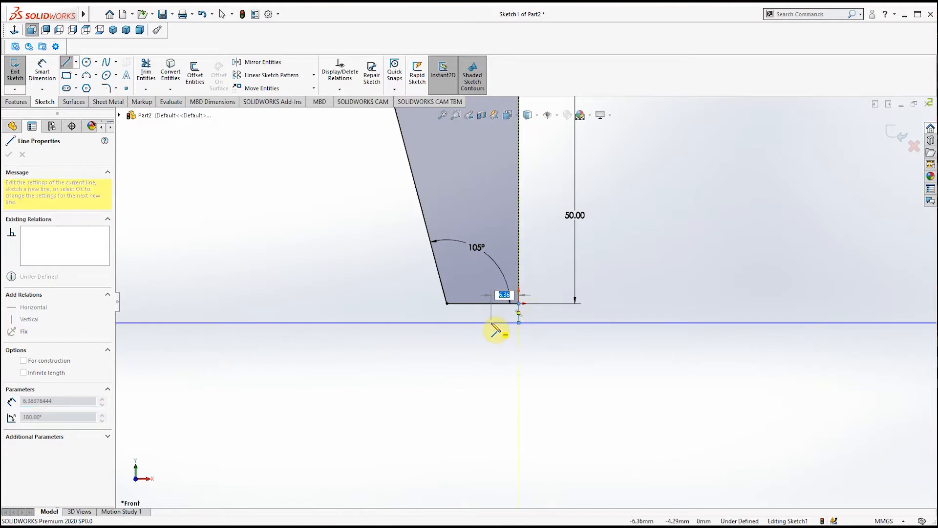
left_click(483, 323)
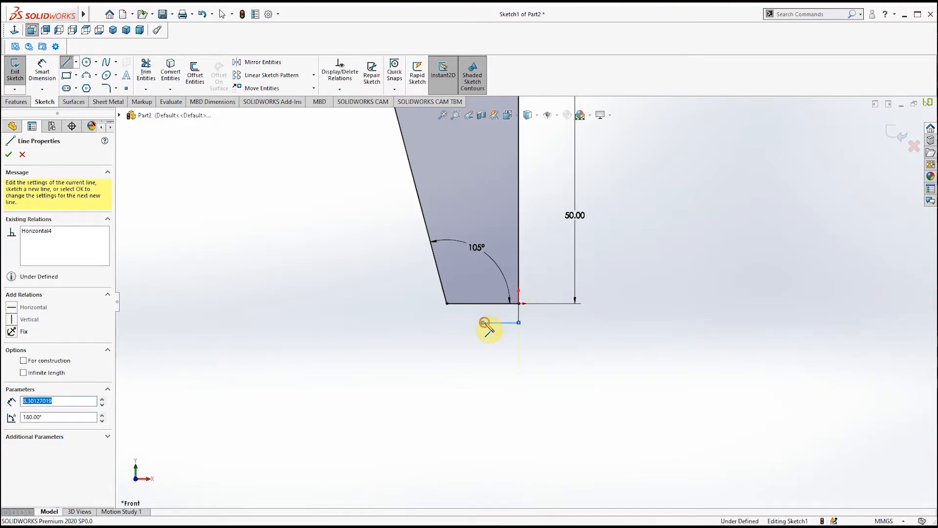
left_click(470, 304)
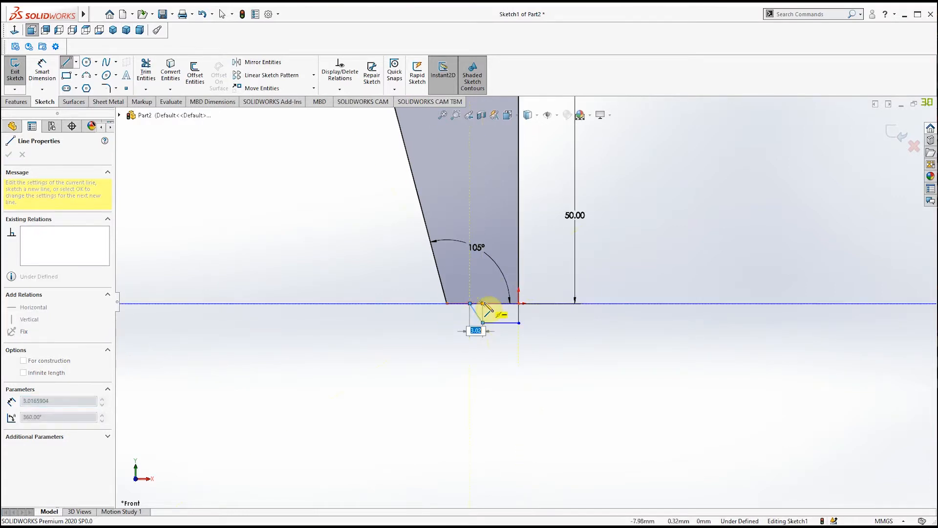
key("Escape")
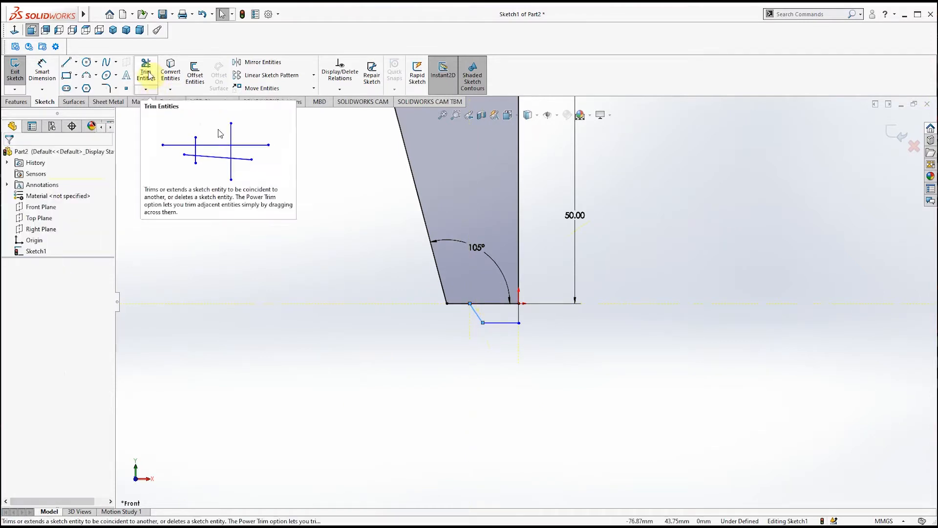
left_click(152, 82)
left_click(486, 303)
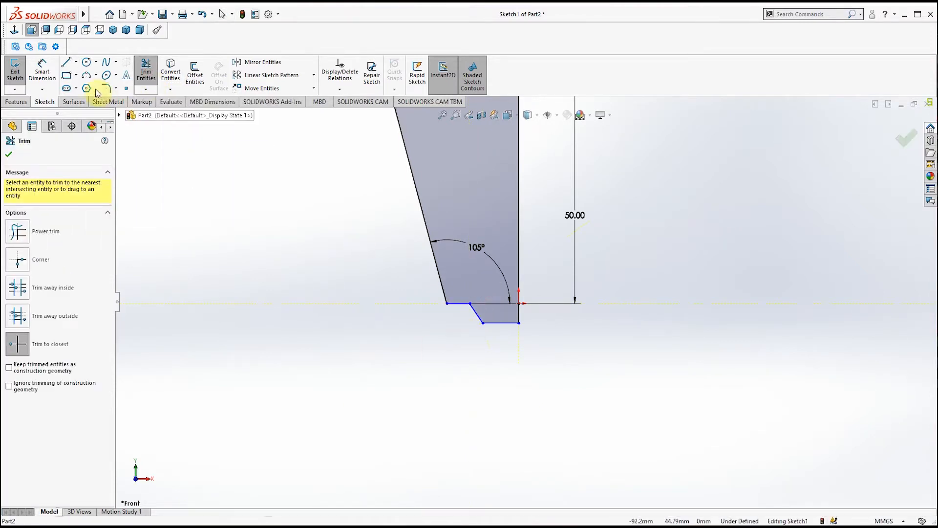
Set the angle between the step's slanted line and the adjoining horizontal edge to 45 degrees.
left_click(42, 73)
left_click(479, 318)
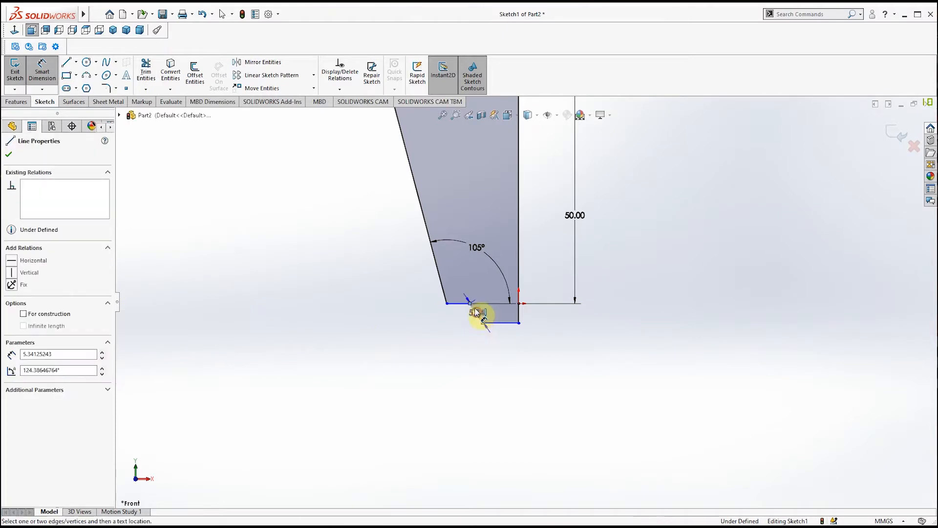
left_click(462, 303)
left_click(490, 314)
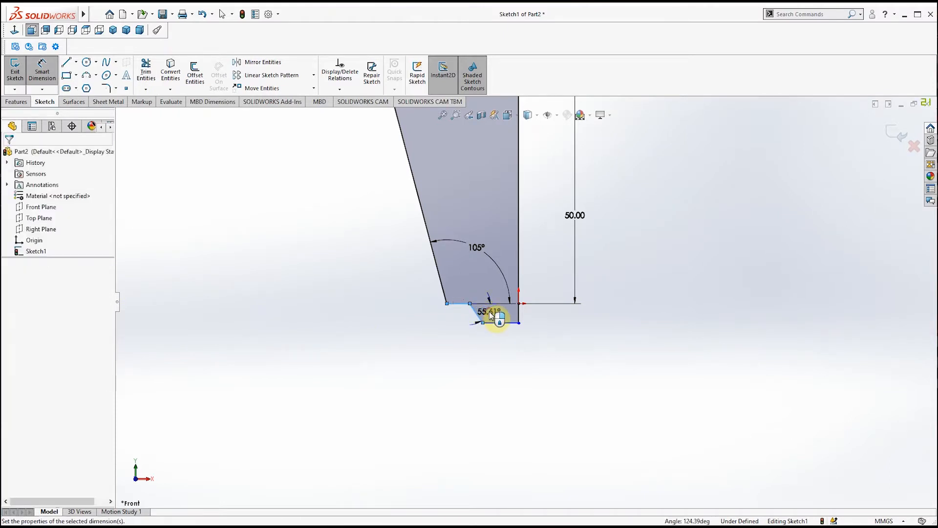
type("45")
key("Return")
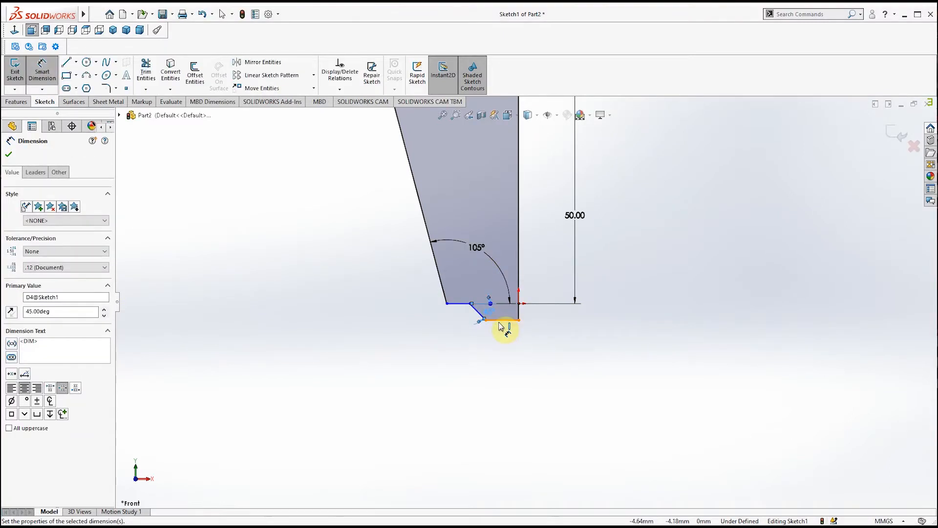
Dimension the step's bottom line to 5.8 mm and the remaining horizontal edge beside the step to 8.3 mm.
left_click(501, 320)
left_click(499, 340)
type("5.8")
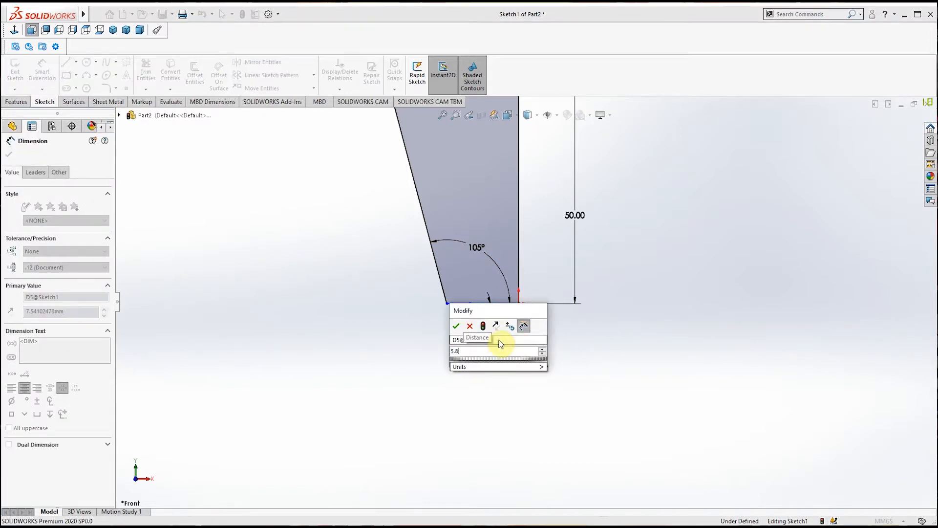
key("Return")
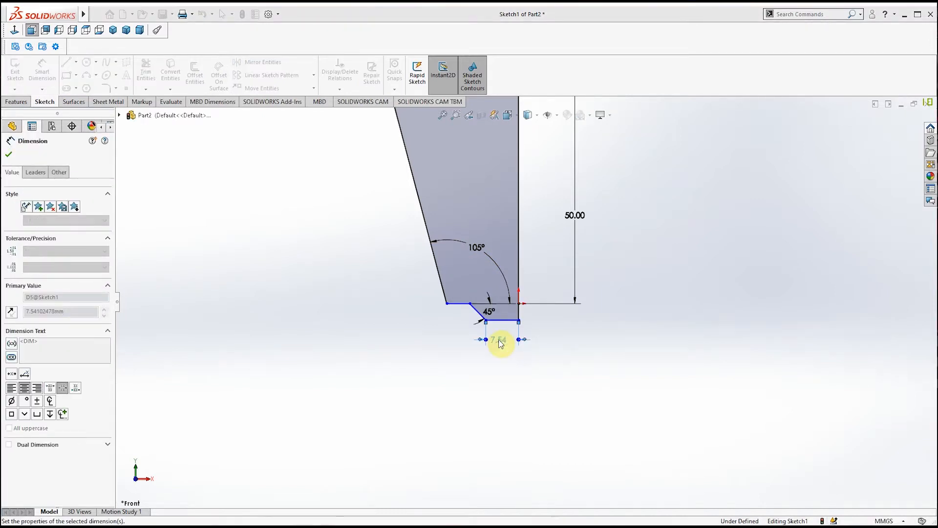
left_click(462, 304)
left_click(463, 326)
type("8.")
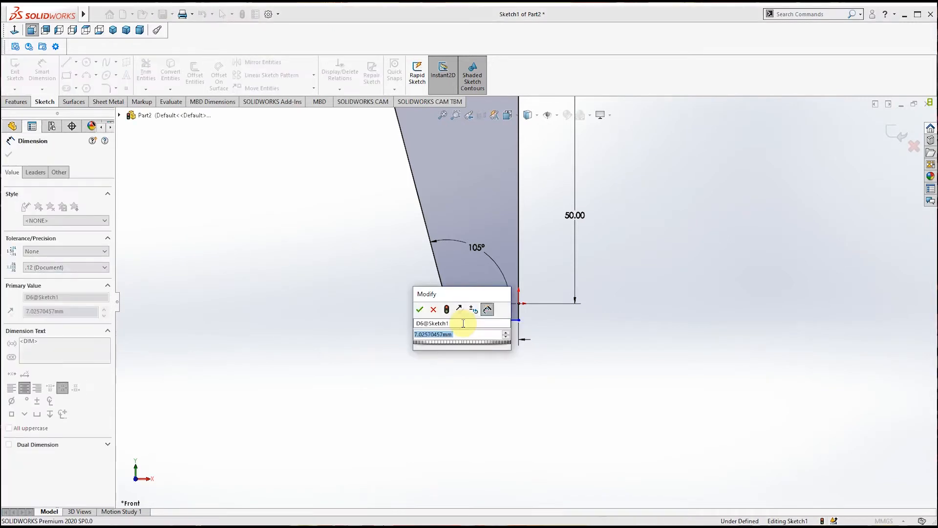
type("3")
key("Return")
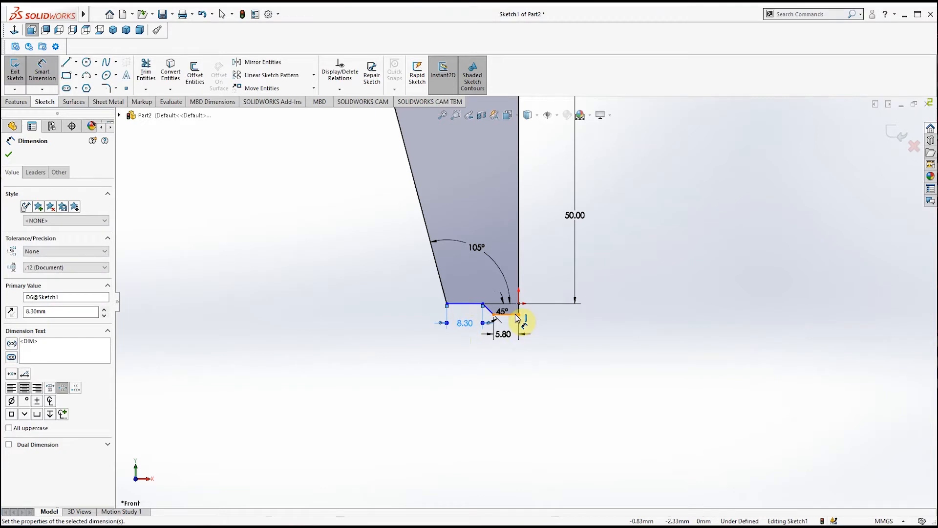
Dimension the vertical depth of the small step below the bottom edge to 2.5 mm.
left_click(513, 314)
left_click(465, 303)
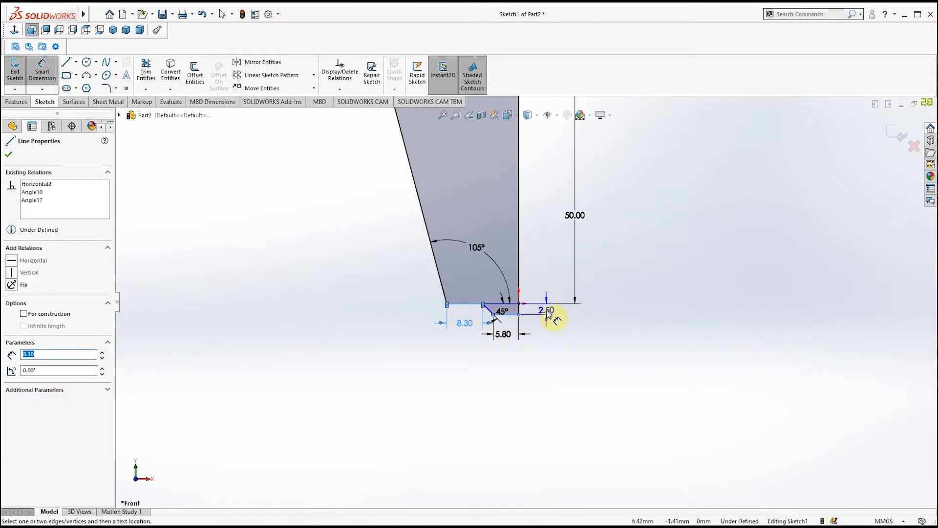
left_click(547, 315)
left_click(503, 297)
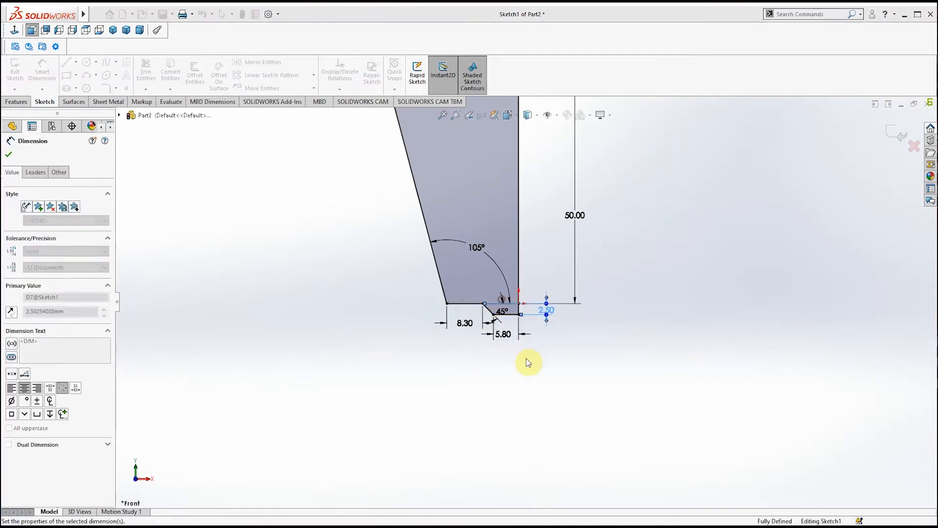
double_click(547, 311)
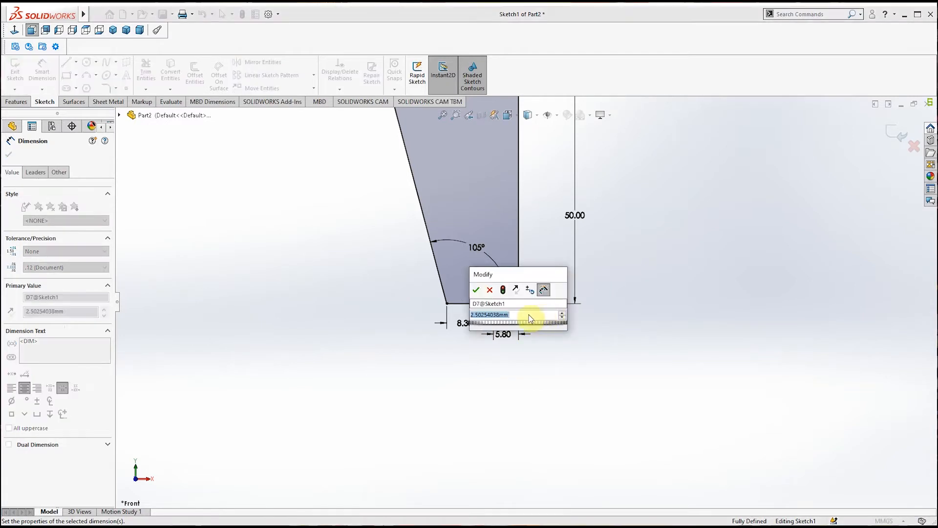
type("2.5")
key("Return")
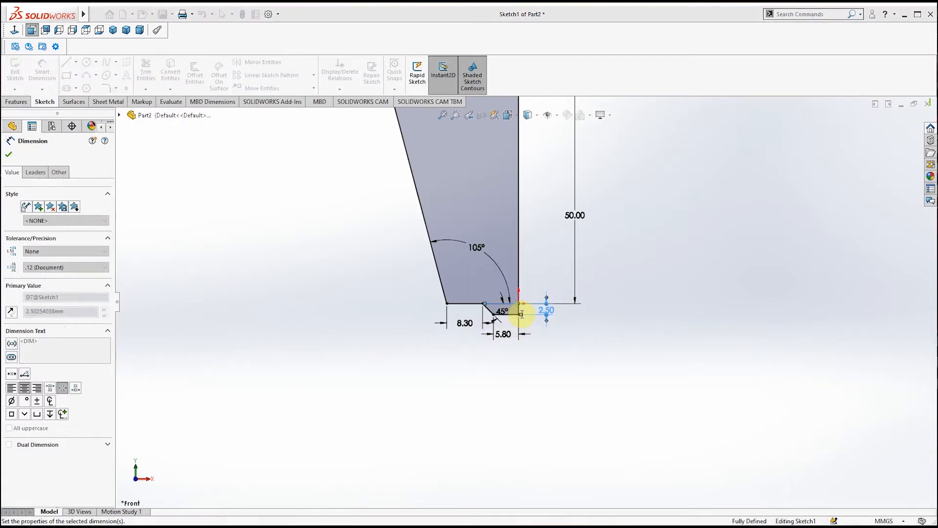
Sketch a vertical line about 2.7 mm long upward from the profile's upper-left corner.
scroll(491, 330, "up", 5)
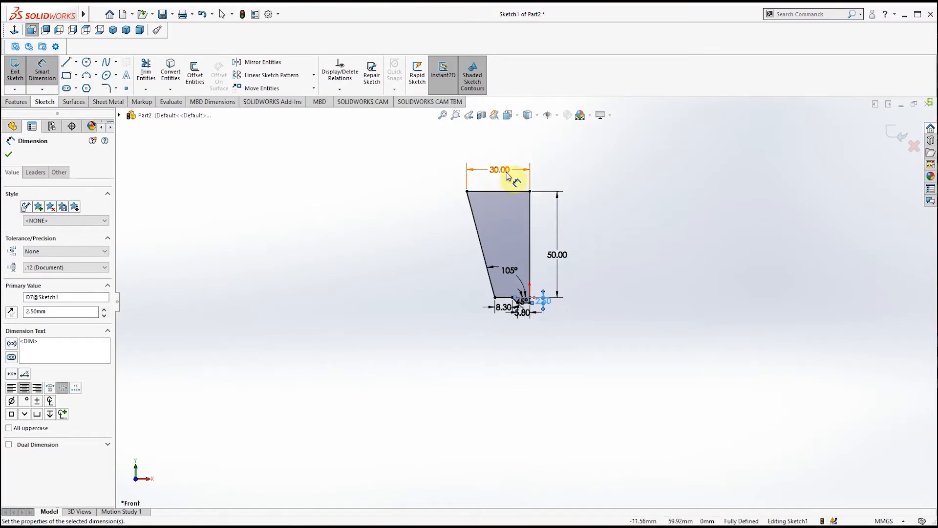
scroll(507, 186, "down", 5)
key("Escape")
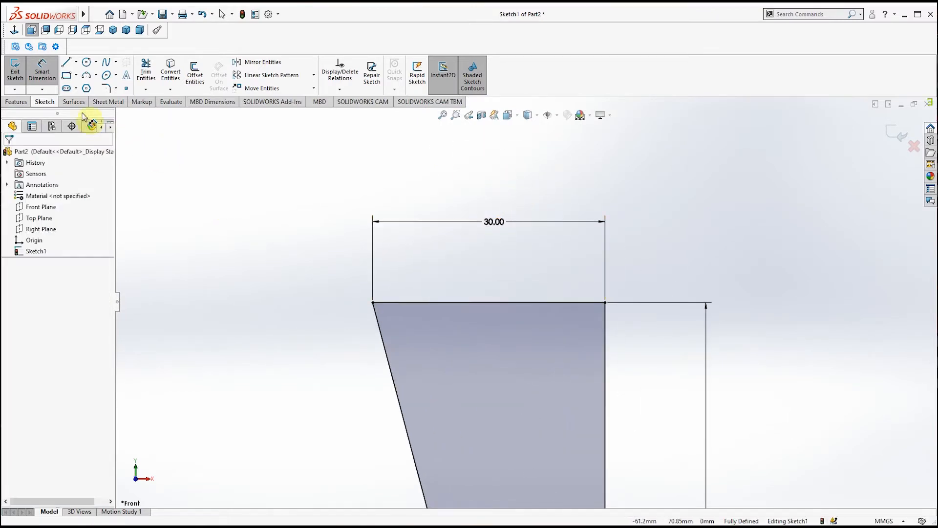
left_click(66, 62)
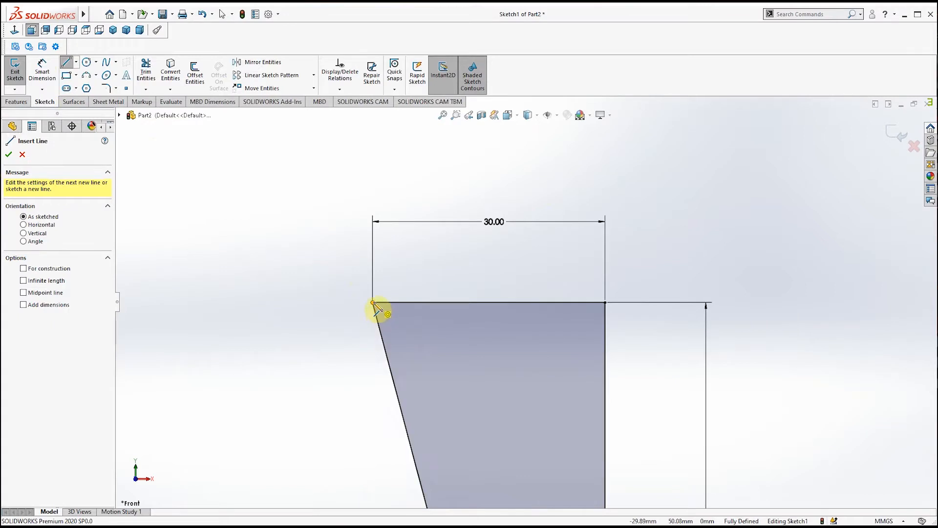
left_click(374, 302)
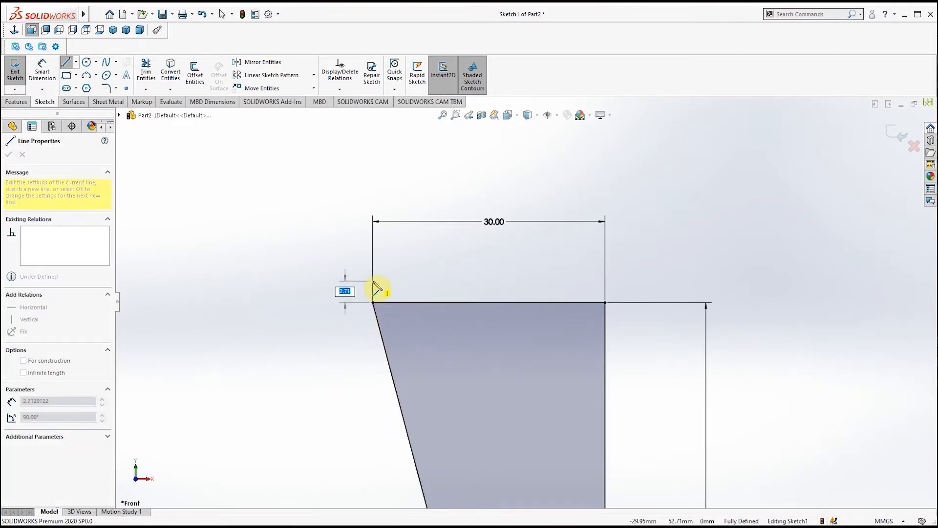
left_click(372, 281)
key("Escape")
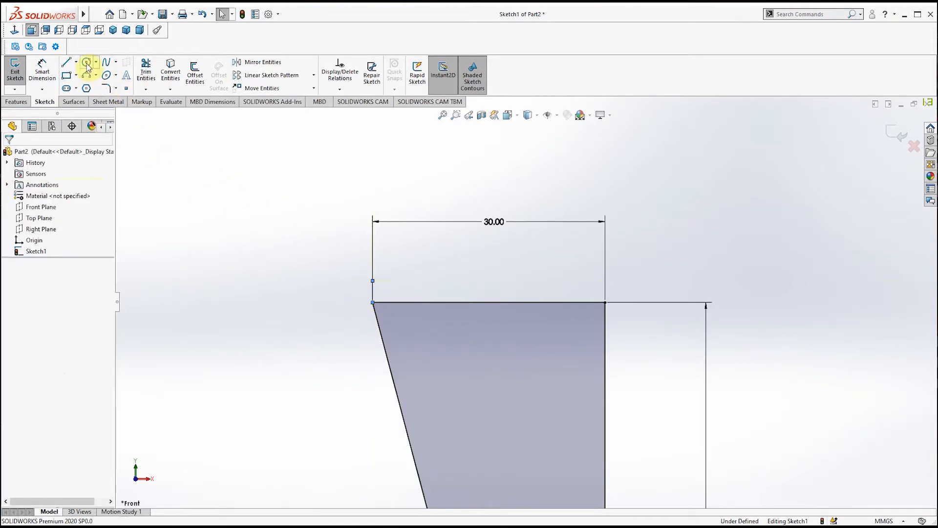
Sketch a circle about 4.7 mm in diameter to the left of the short vertical line, passing through its upper end.
left_click(87, 63)
left_click(355, 280)
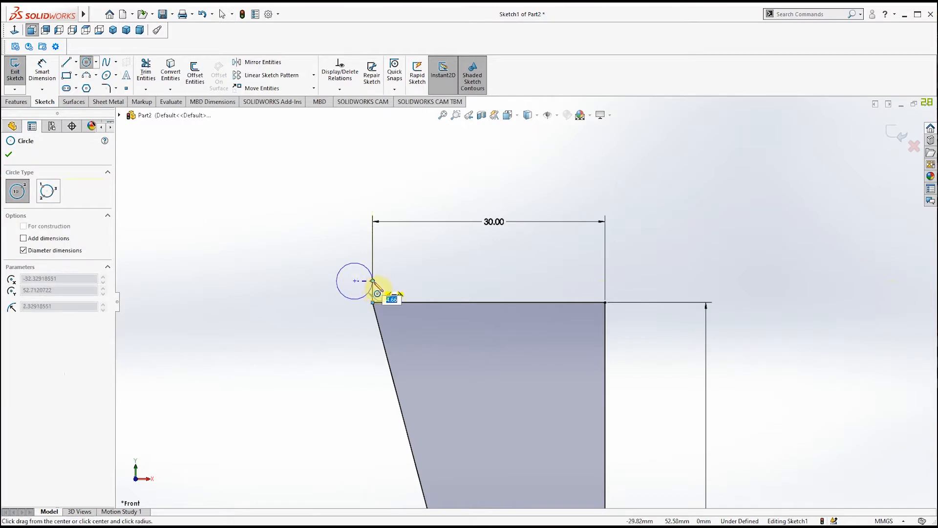
left_click(373, 281)
key("Escape")
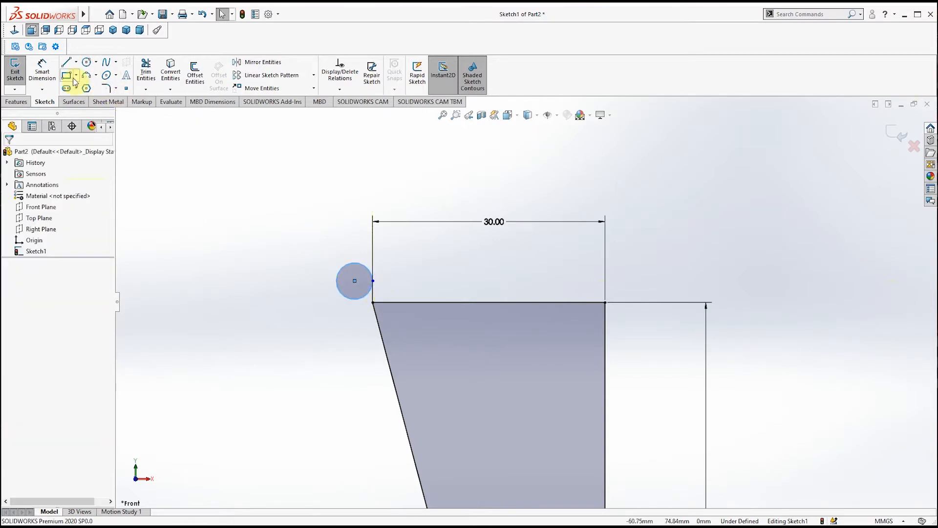
Sketch the rim outline from the circle's top up, across and about 7.7 mm down to the profile's upper-right corner, and trim the circle to a quarter arc.
left_click(68, 64)
left_click(354, 263)
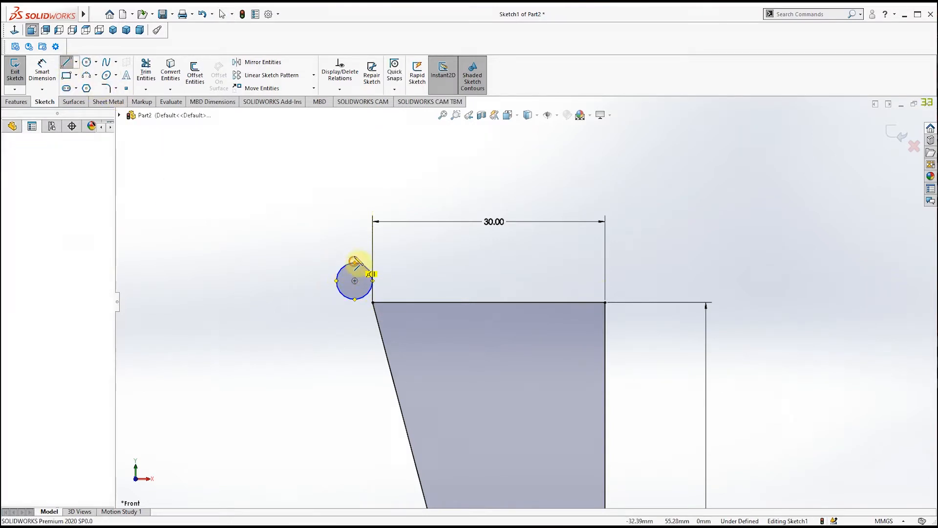
left_click(355, 242)
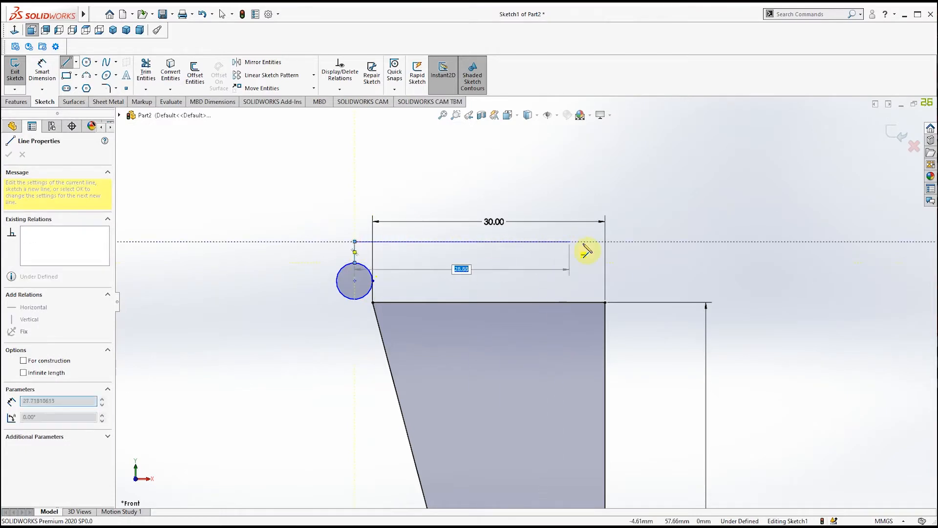
left_click(605, 241)
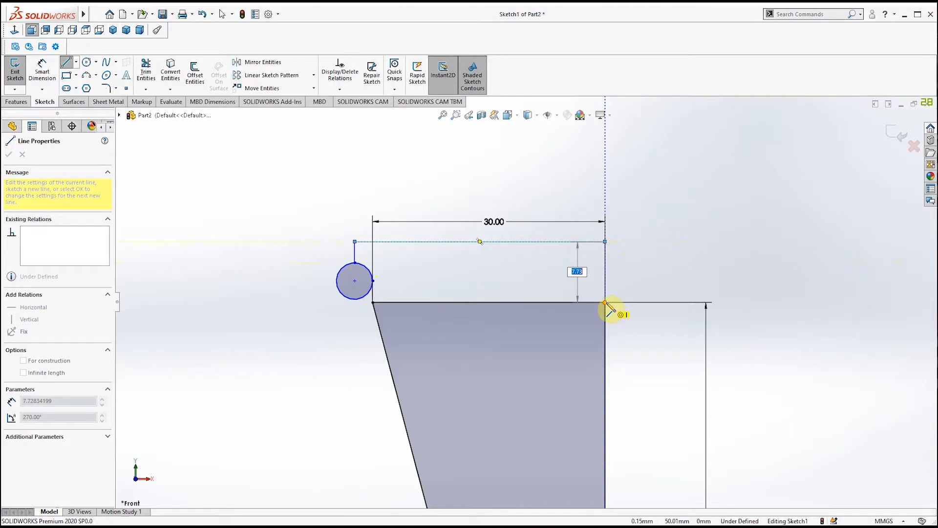
left_click(605, 303)
key("Escape")
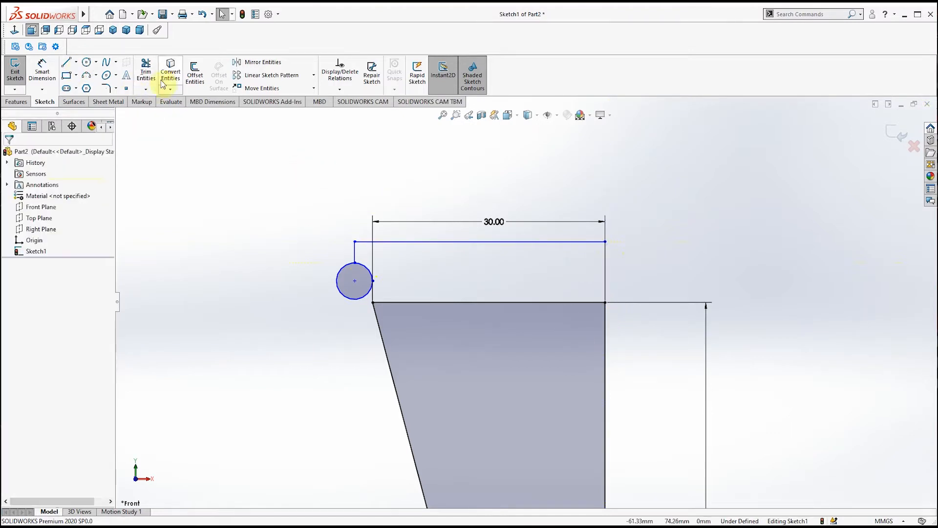
left_click(362, 297)
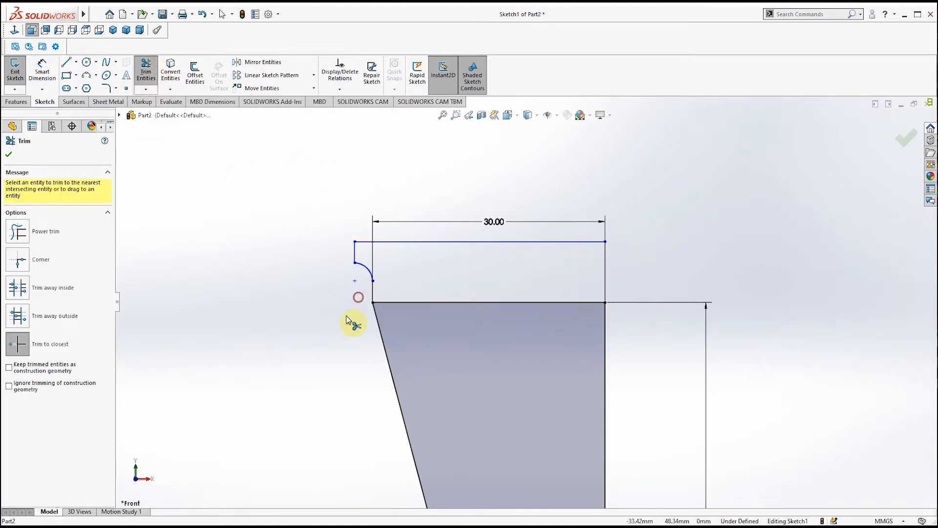
Dimension the rim's right vertical edge to 5.5 mm.
left_click(56, 68)
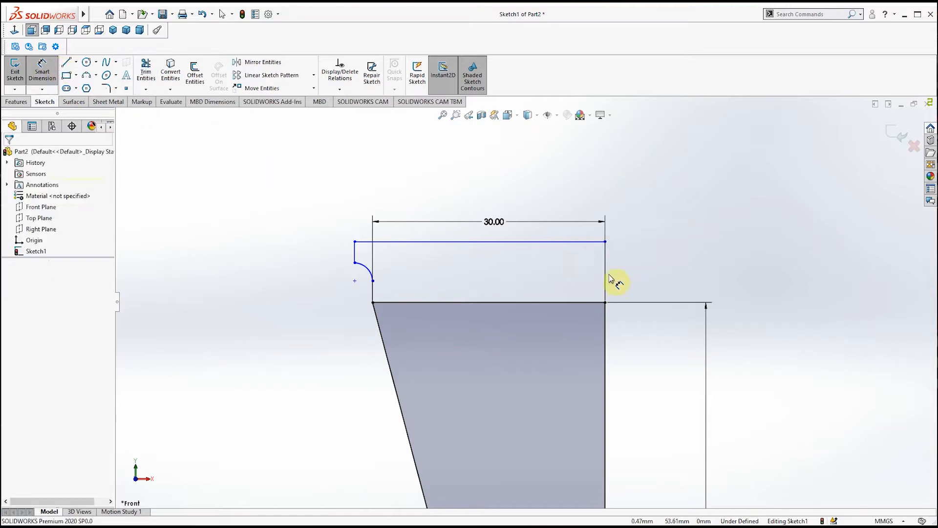
left_click(606, 272)
left_click(637, 272)
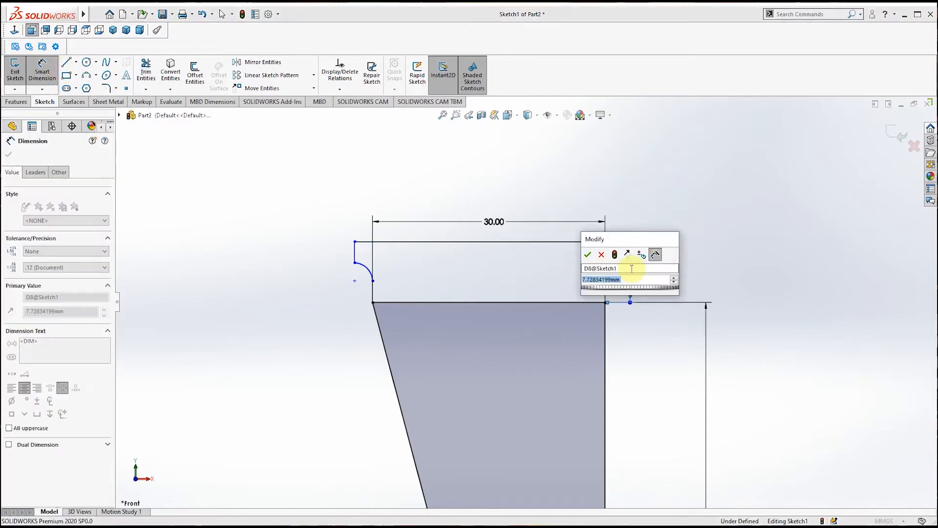
type("5.5")
key("Return")
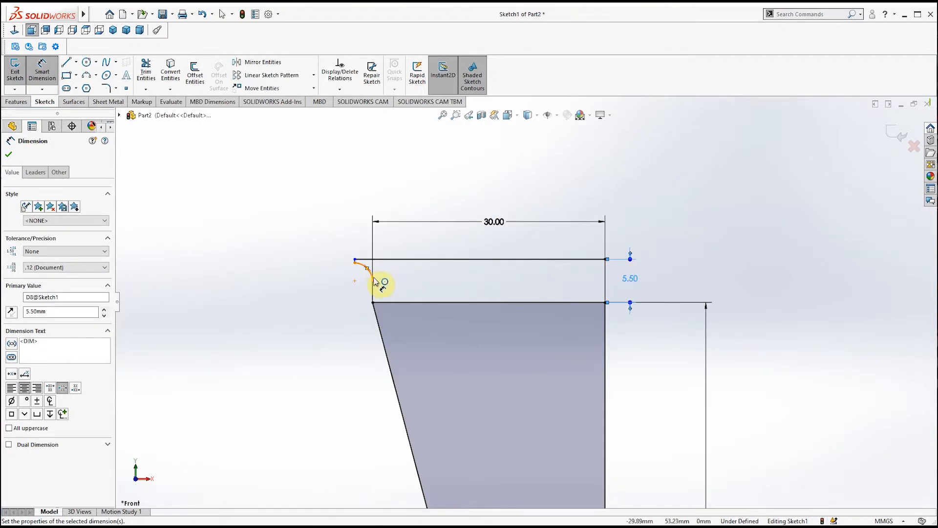
Dimension the short vertical line below the rim's arc to 3 mm.
scroll(377, 266, "down", 2)
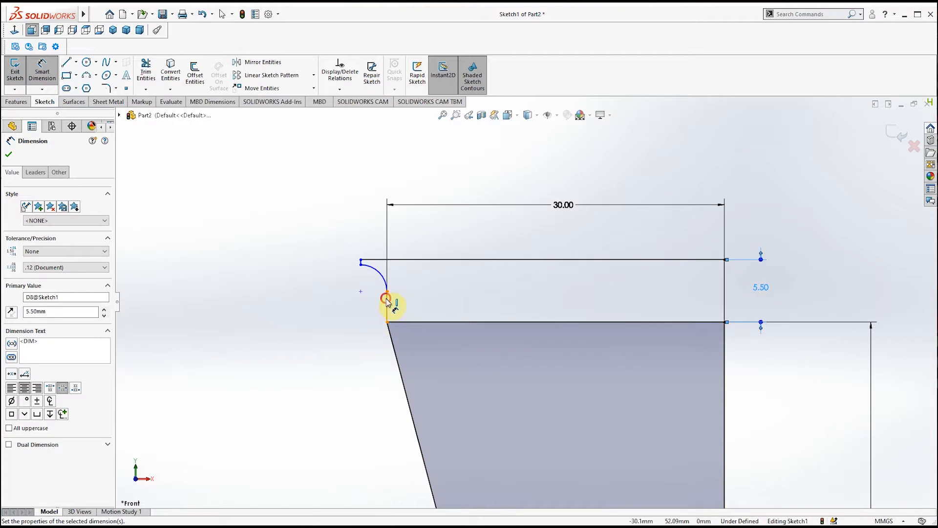
left_click(387, 303)
left_click(359, 307)
type("3")
key("Return")
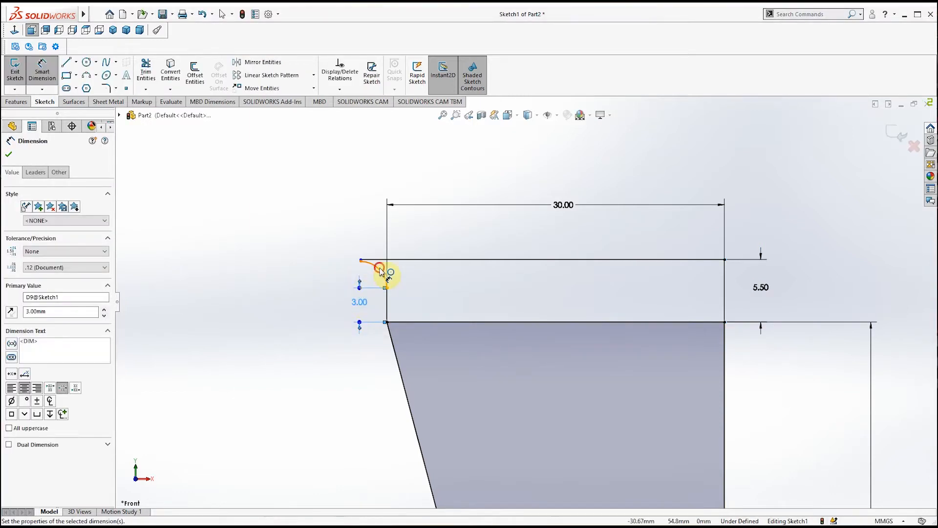
Set the radius of the rim's quarter arc to 1.5 mm.
left_click(380, 269)
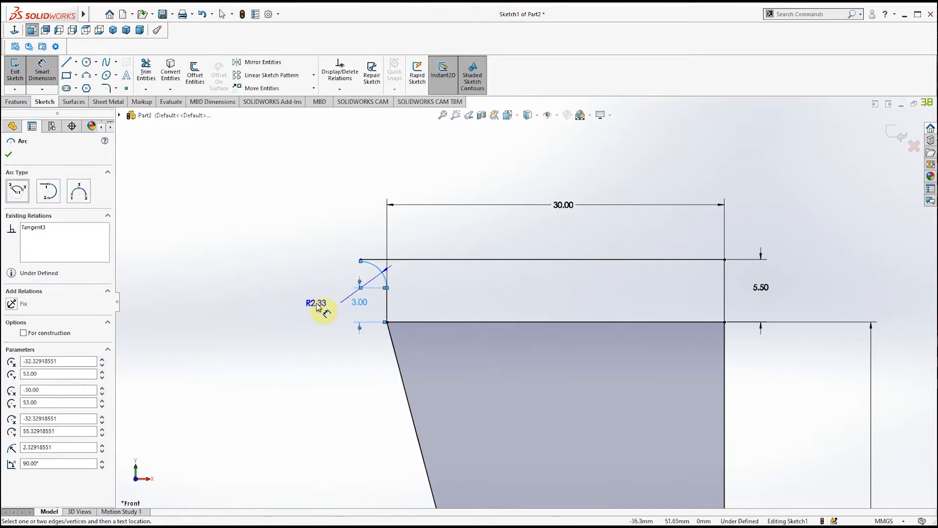
left_click(317, 306)
type("1.5")
key("Return")
key("Escape")
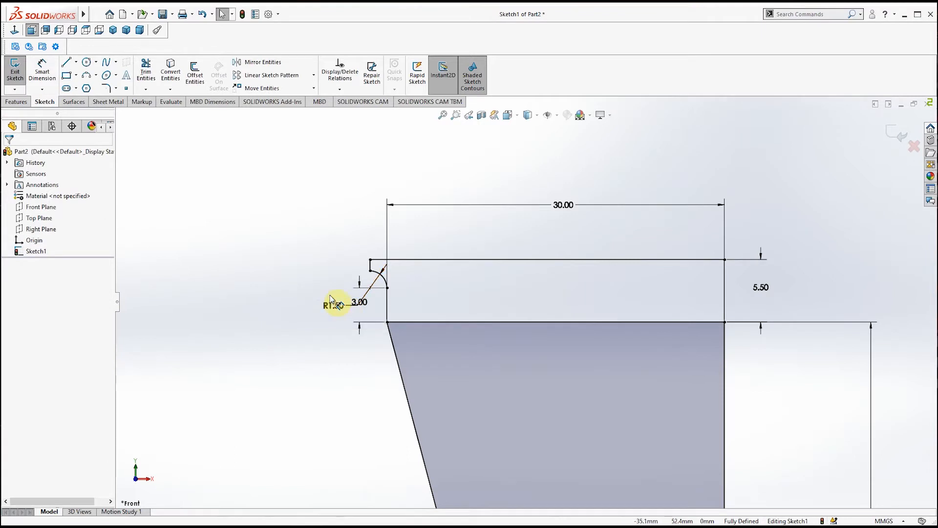
Convert the 30 mm horizontal line beneath the rim to construction geometry.
left_click(447, 322)
left_click(23, 315)
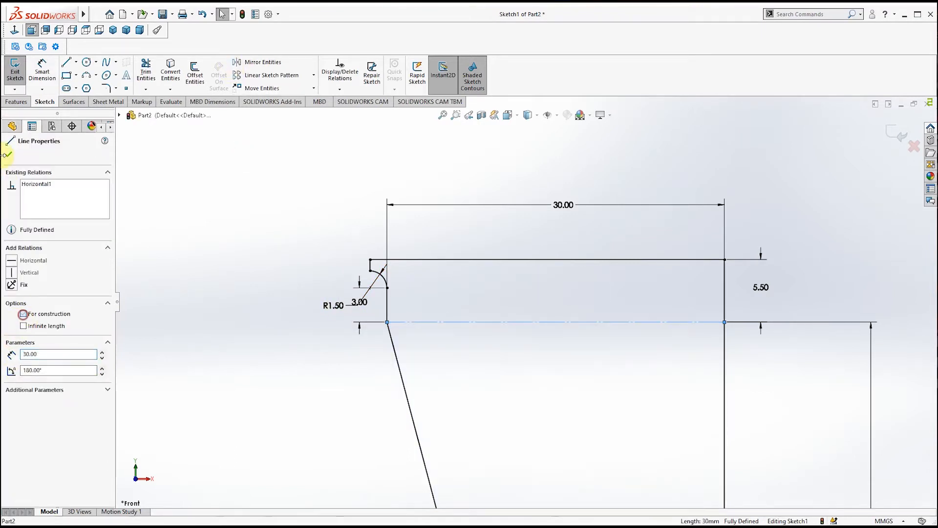
left_click(9, 157)
Revolve the closed profile 360 degrees about its 50 mm vertical line.
left_click(14, 101)
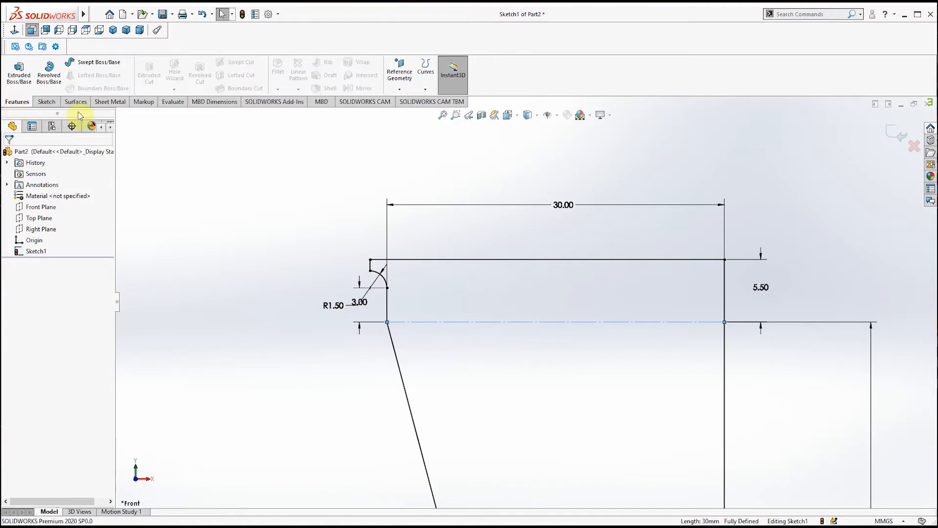
left_click(47, 72)
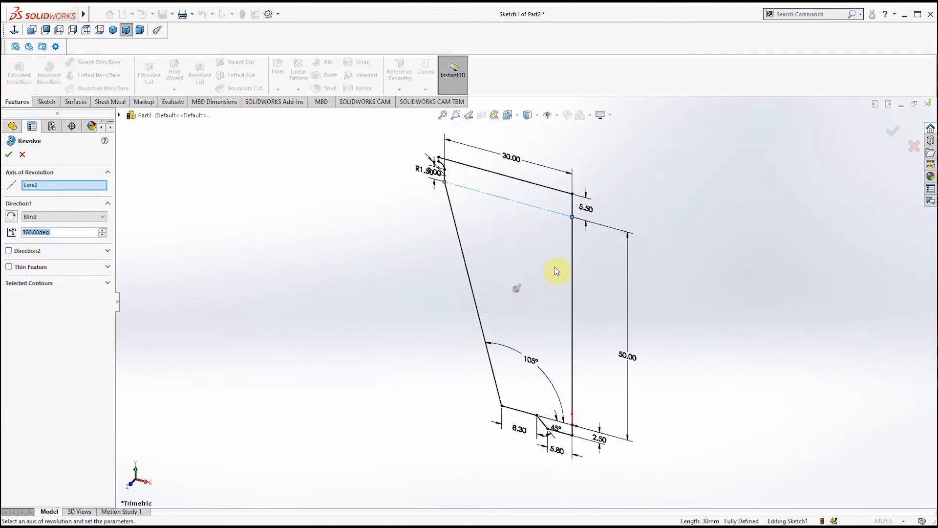
left_click(572, 257)
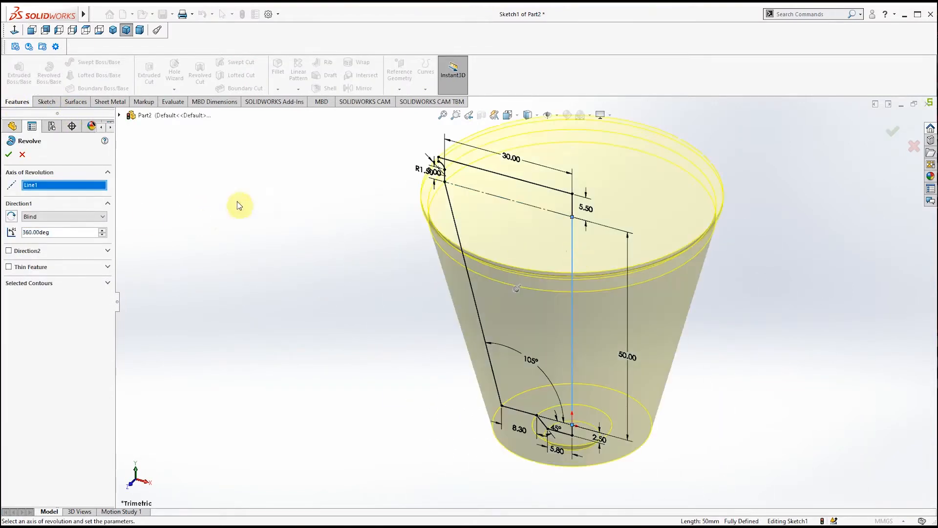
left_click(9, 154)
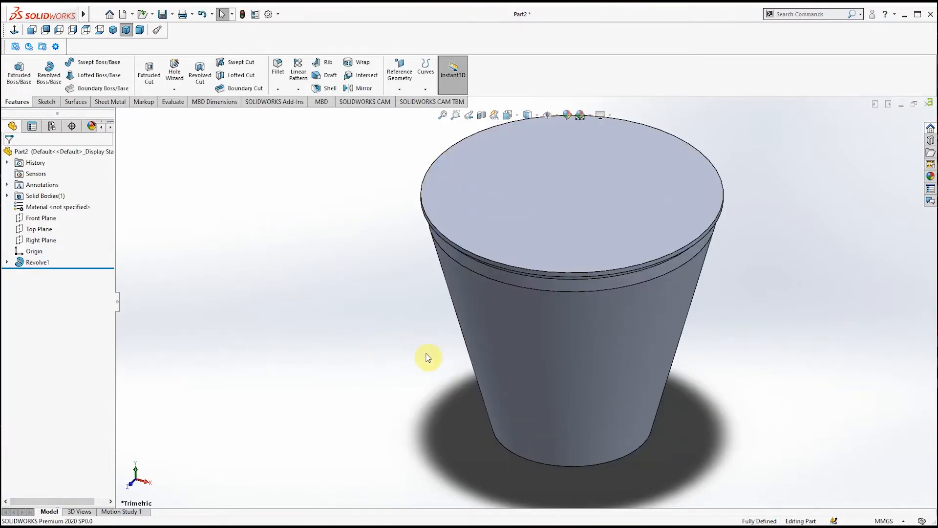
Fillet the edge between the tapered wall and the rim band and both circular edges of the bottom step with a 2 mm radius.
middle_click_drag(415, 376, 479, 309)
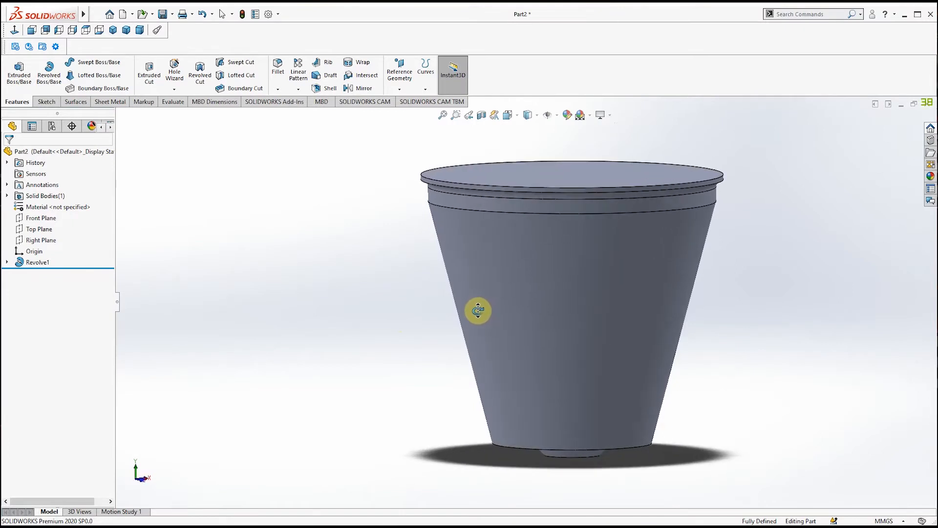
left_click(277, 79)
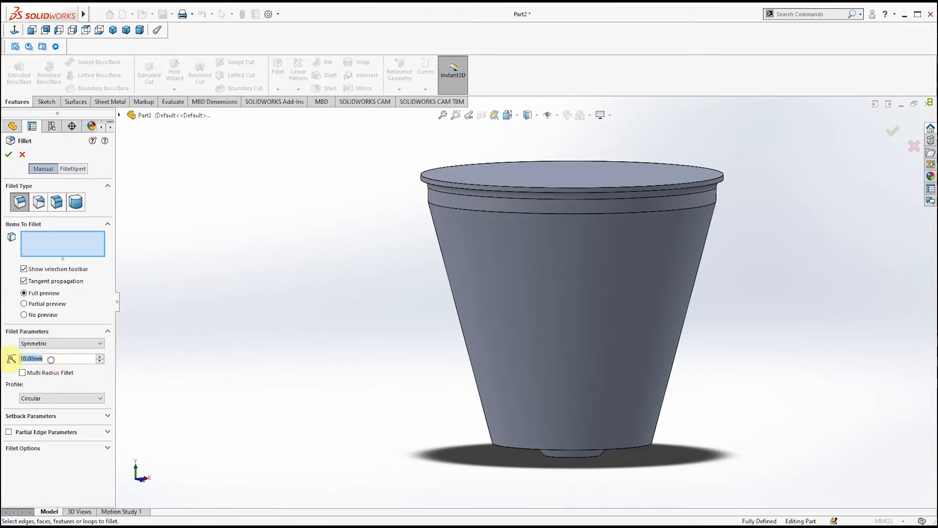
type("2")
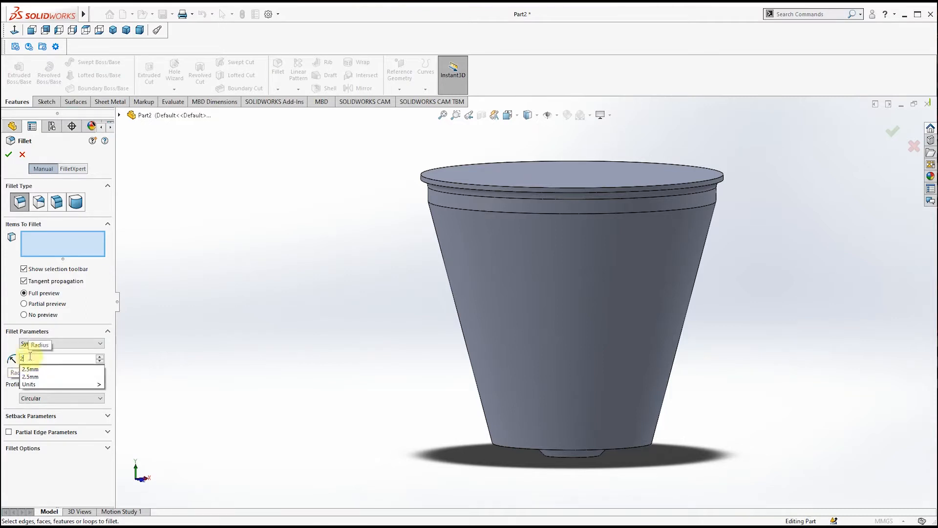
key("Return")
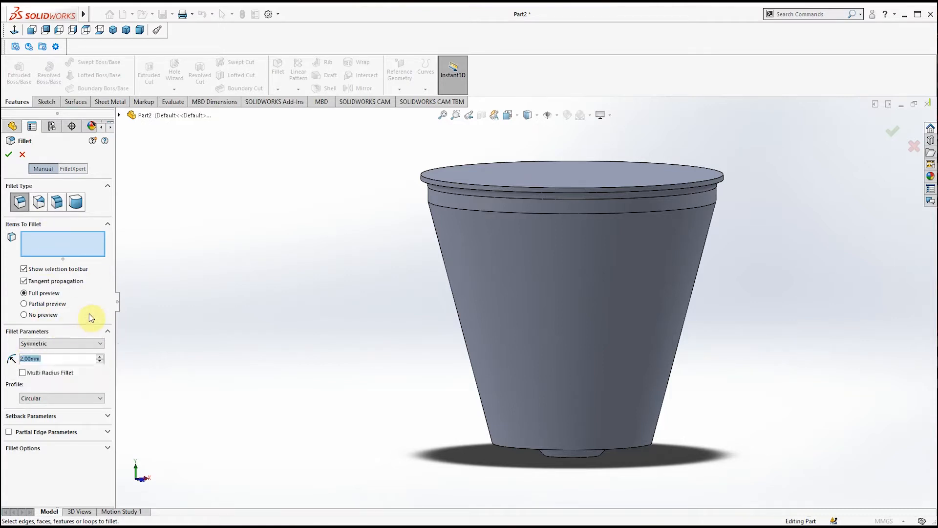
left_click(441, 208)
middle_click_drag(410, 388, 412, 247)
left_click(541, 409)
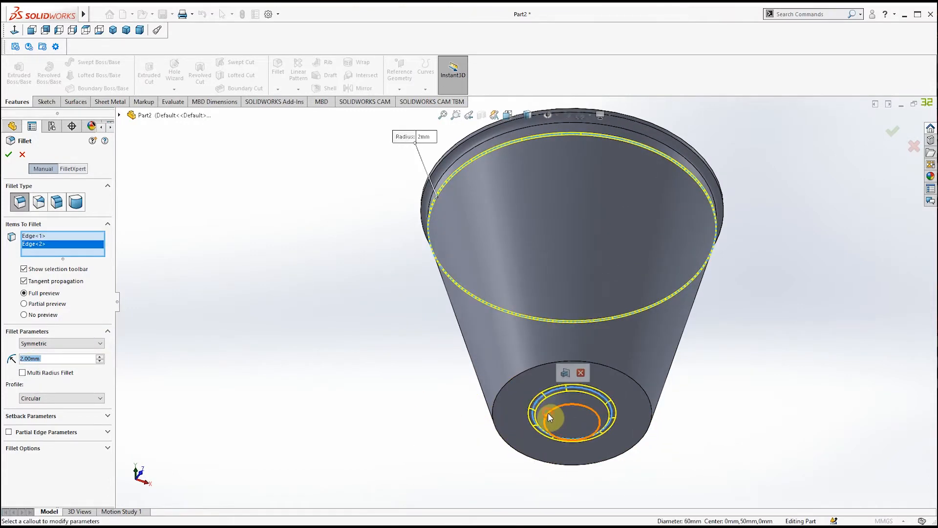
left_click(548, 414)
middle_click_drag(323, 295, 335, 356)
left_click(9, 154)
left_click(239, 225)
middle_click_drag(243, 218, 360, 253)
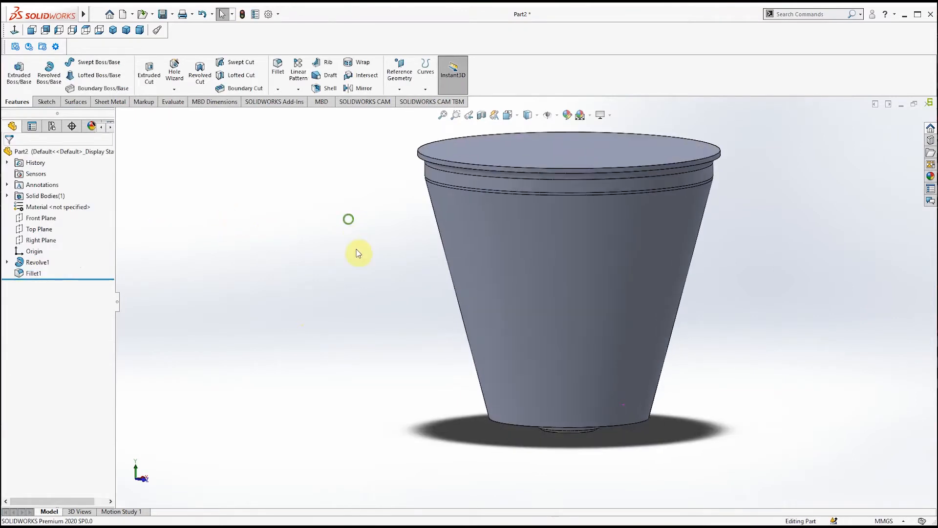
middle_click_drag(354, 333, 350, 285)
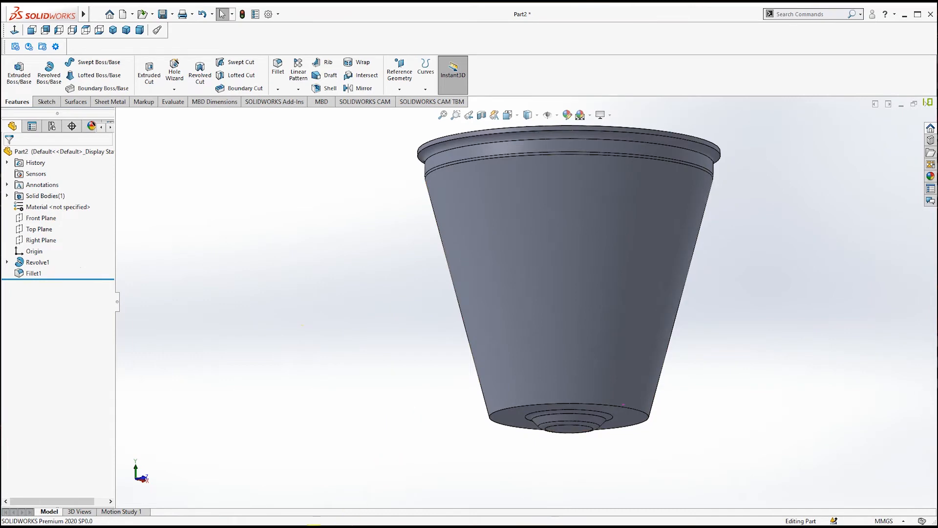
Switch to the Snipping Tool and review the screw thread on the base in the annotated light bulb reference picture.
left_click(317, 525)
mouse_move(427, 365)
left_mouse_down()
mouse_move(439, 365)
mouse_move(438, 390)
left_mouse_up()
left_click(598, 21)
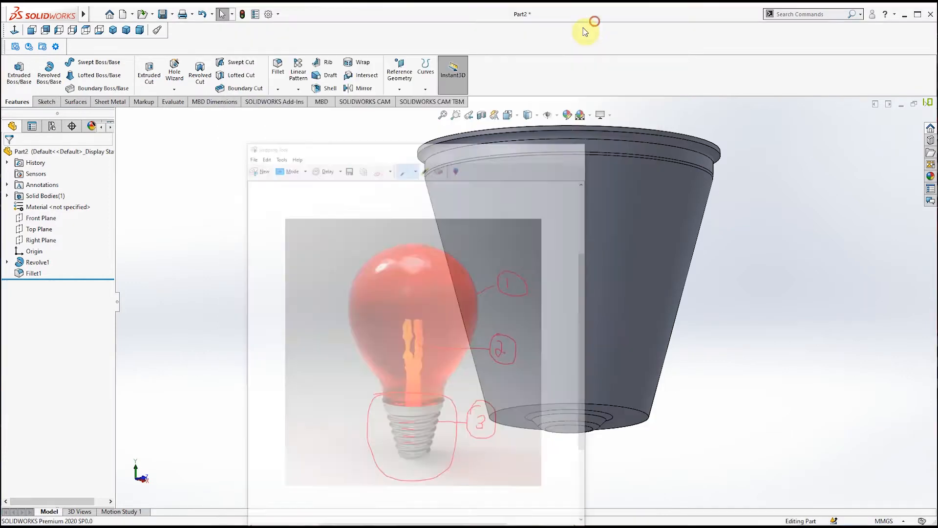
Sketch on the large bottom face of the tapered body, converting its outer circular edge into a sketch circle.
left_click(511, 411)
left_click(553, 377)
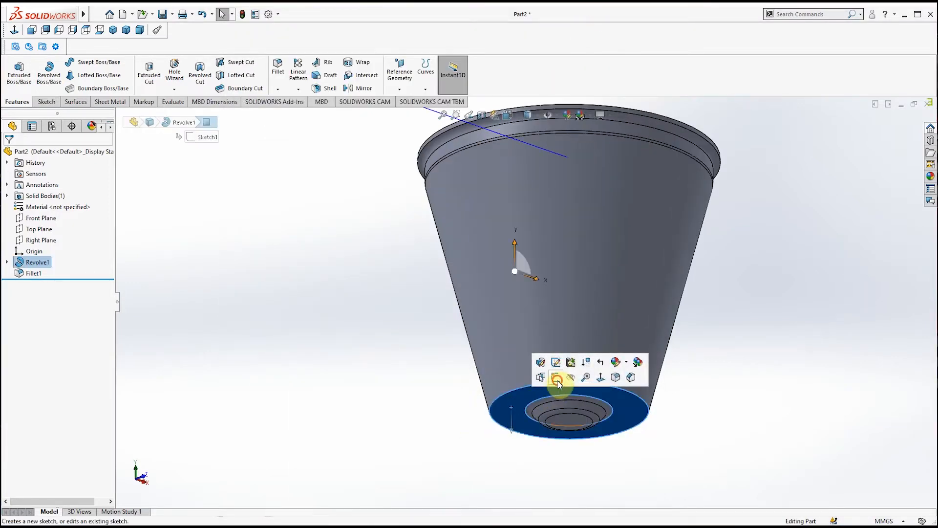
left_click(513, 395)
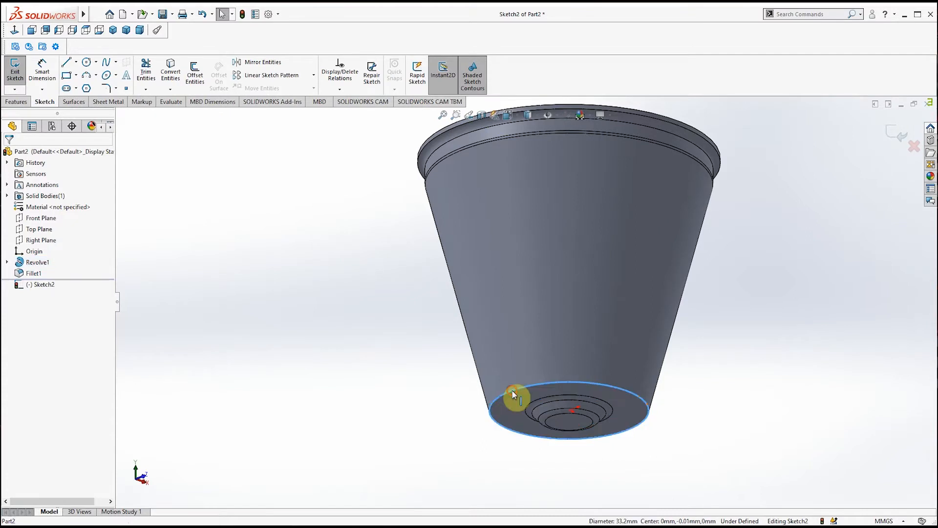
left_click(171, 73)
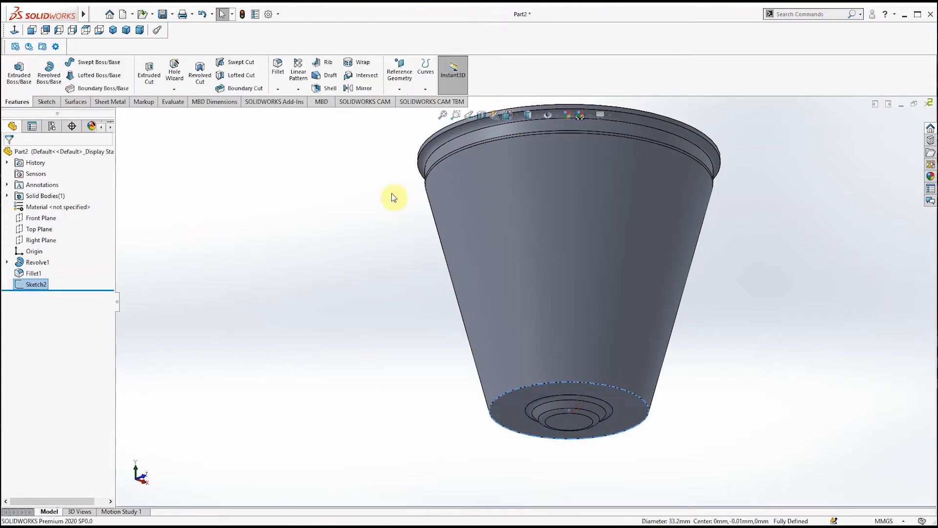
left_click(367, 229)
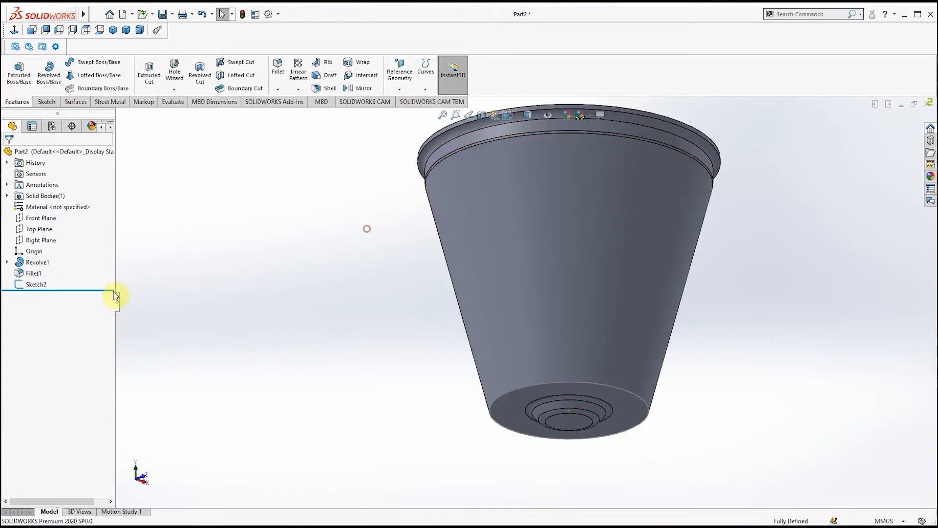
Create a clockwise helix from the bottom circle by Height and Revolution: 45 mm, 6 revolutions, reversed direction, 90° start angle, 15° outward taper.
left_click(34, 285)
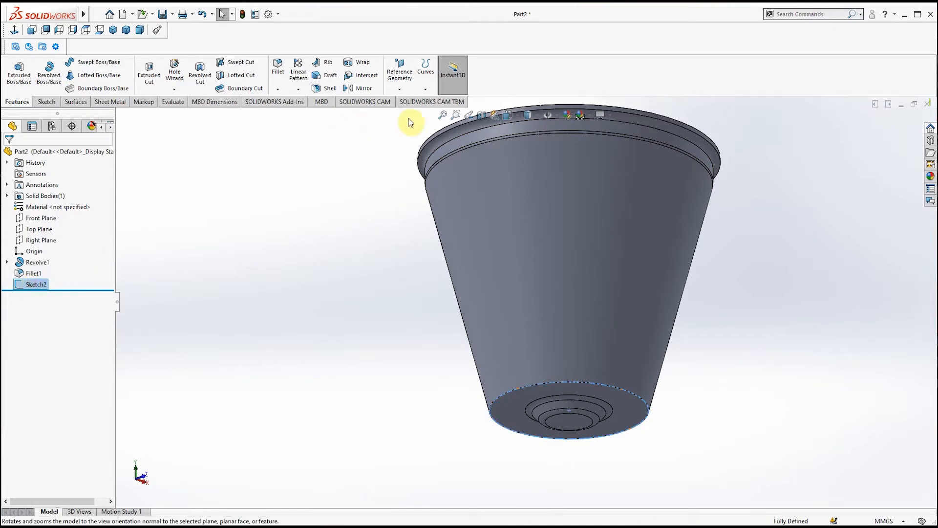
left_click(429, 90)
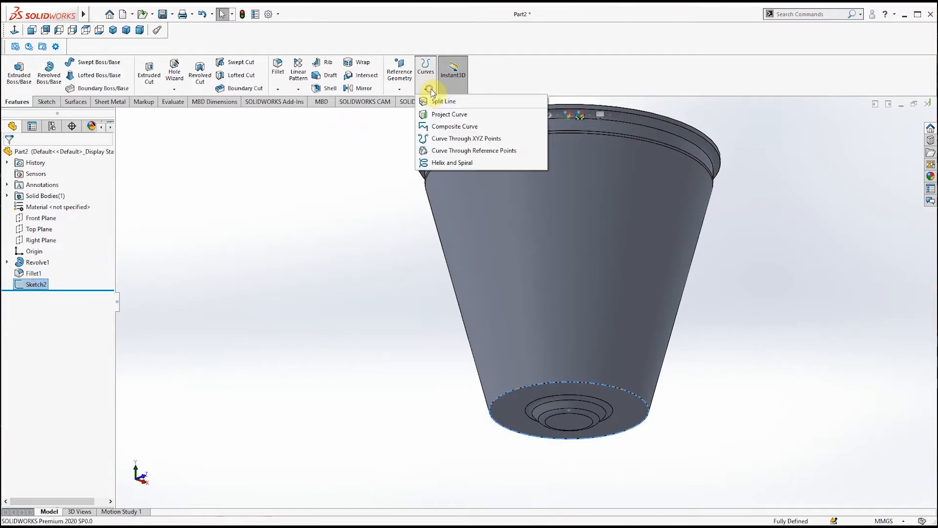
left_click(448, 164)
middle_click_drag(325, 236, 255, 301)
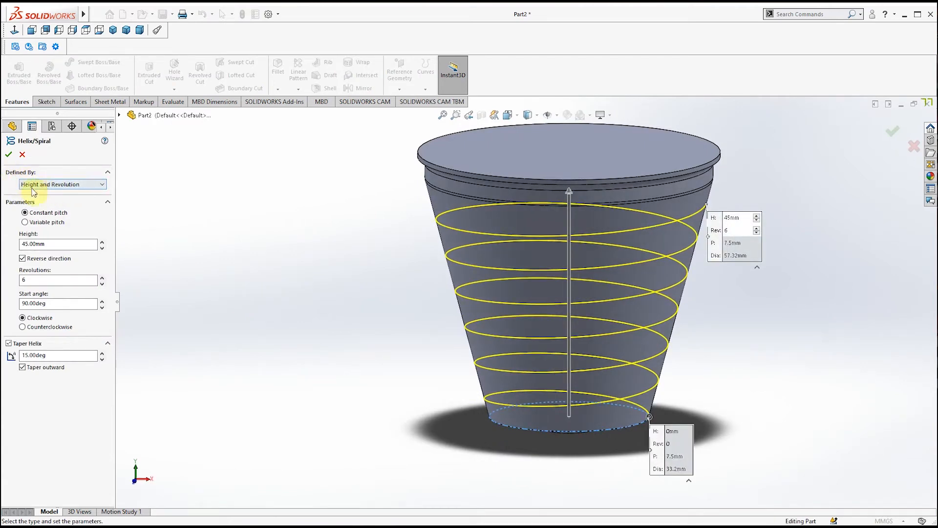
left_click(63, 185)
left_click(44, 200)
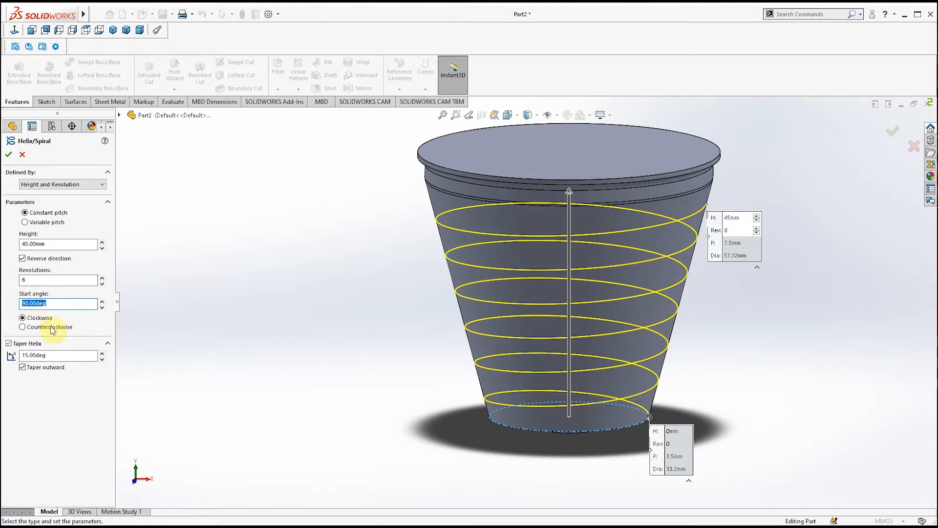
left_click(50, 358)
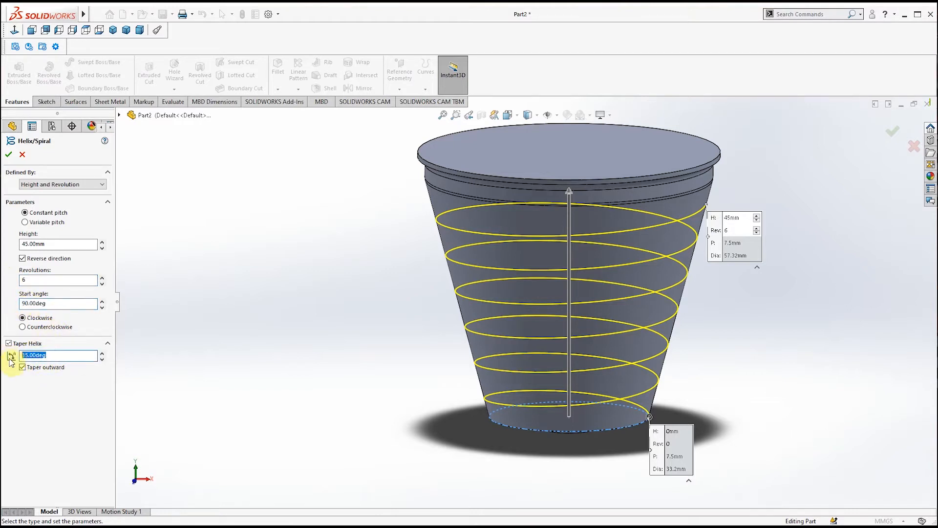
left_click(8, 154)
mouse_move(346, 321)
middle_mouse_down()
mouse_move(335, 291)
mouse_move(317, 333)
mouse_move(345, 339)
middle_mouse_up()
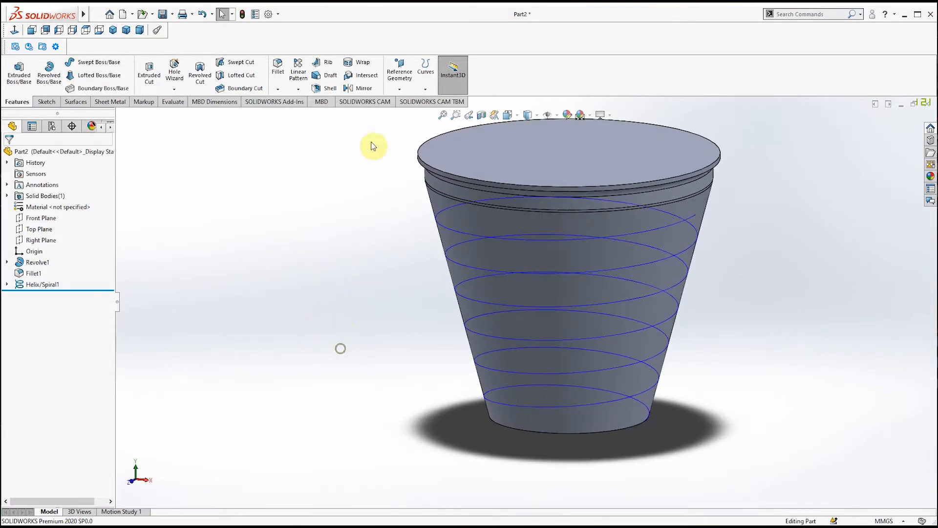
Create a reference plane perpendicular to the helix and coincident with its lower endpoint.
left_click(403, 91)
left_click(408, 101)
mouse_move(606, 373)
middle_mouse_down()
mouse_move(613, 351)
mouse_move(592, 365)
middle_mouse_up()
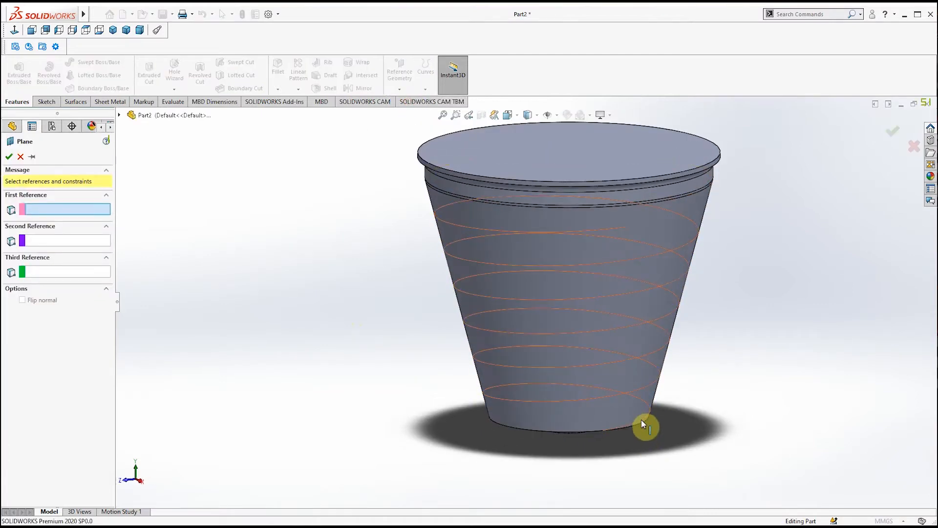
left_click(641, 420)
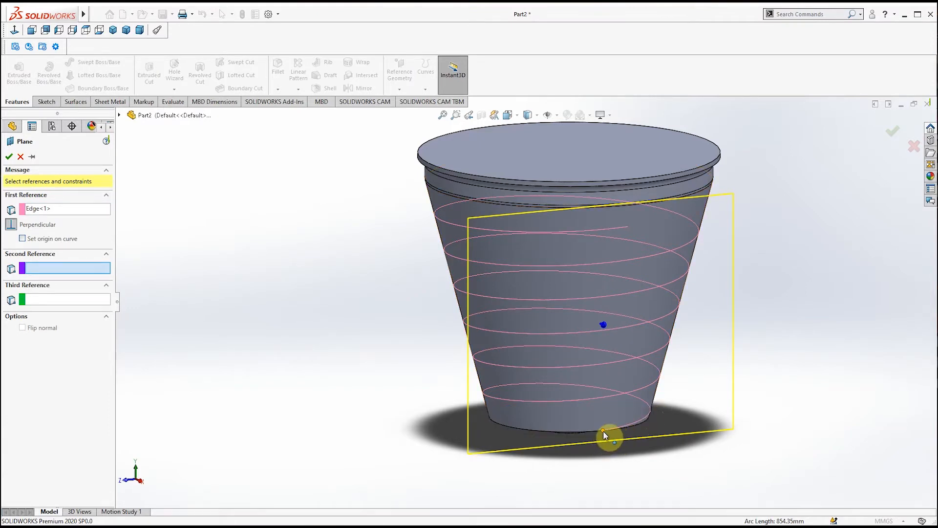
left_click(604, 432)
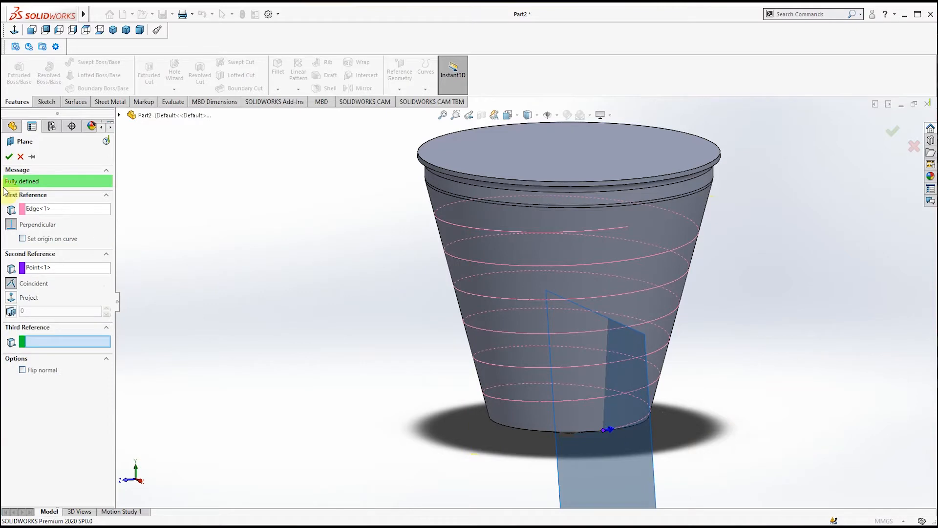
left_click(9, 157)
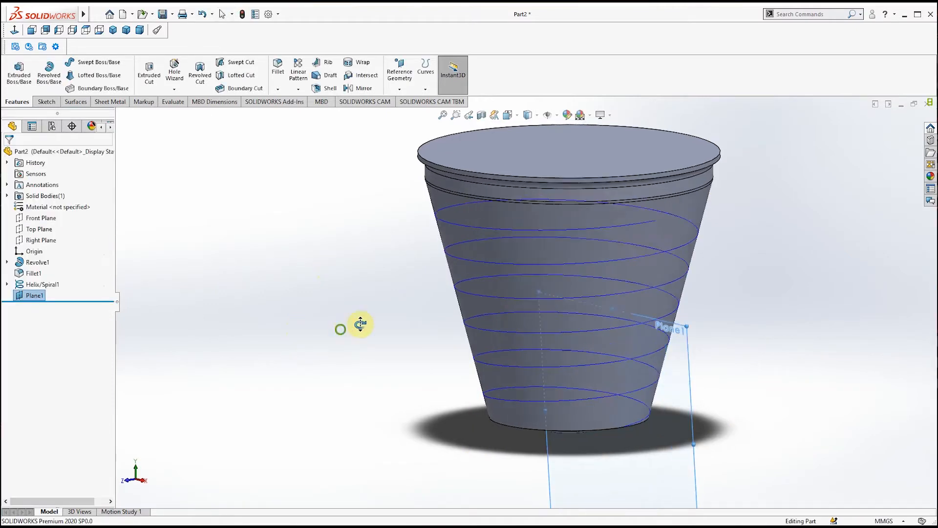
Start a sketch on the new plane and draw a circle about 6 mm in diameter centred on the helix's lower endpoint.
left_click(826, 380)
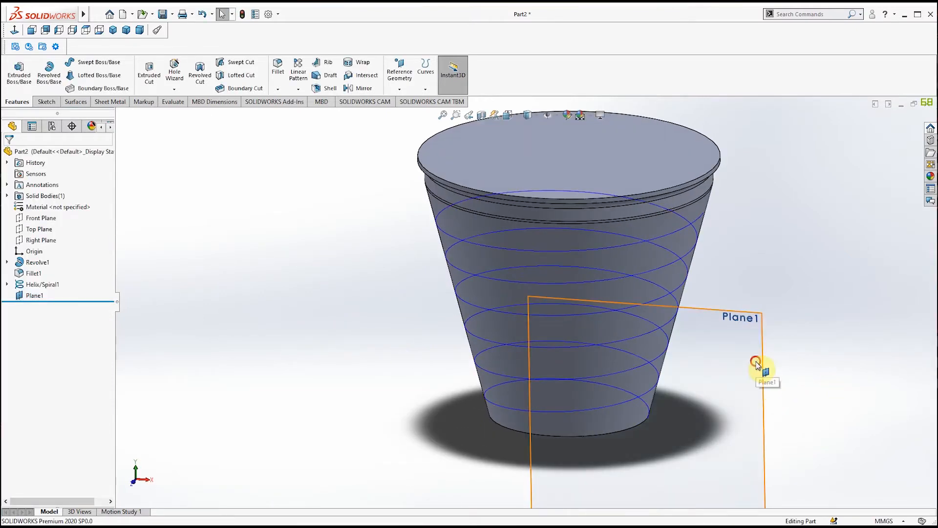
left_click(755, 364)
left_click(801, 332)
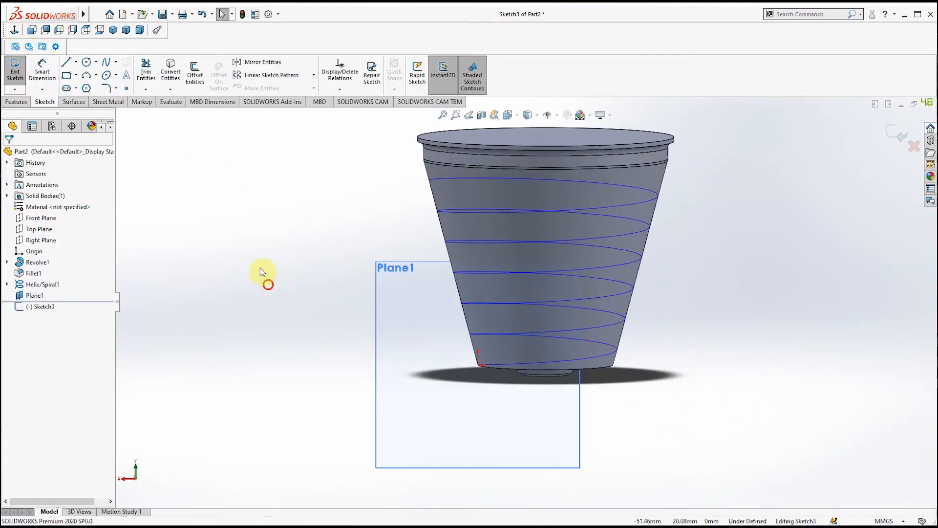
left_click(14, 30)
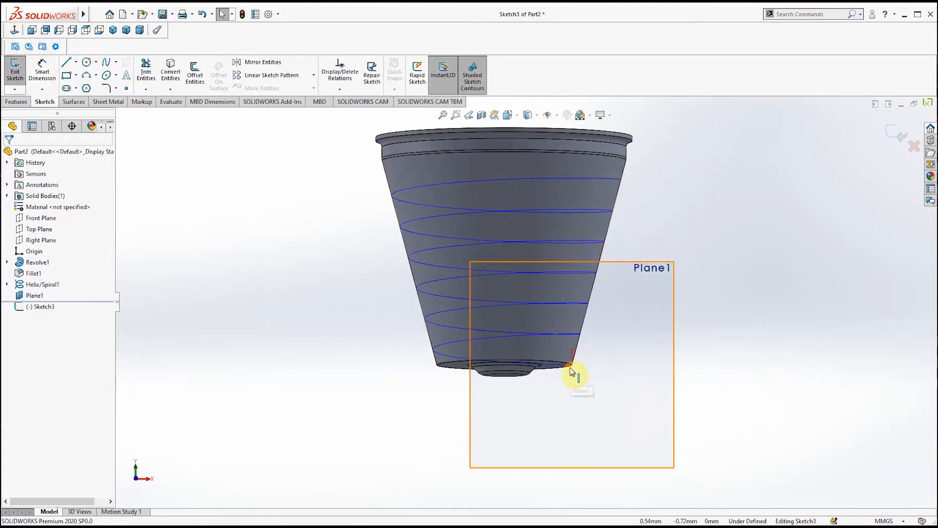
scroll(571, 373, "down", 5)
left_click(86, 62)
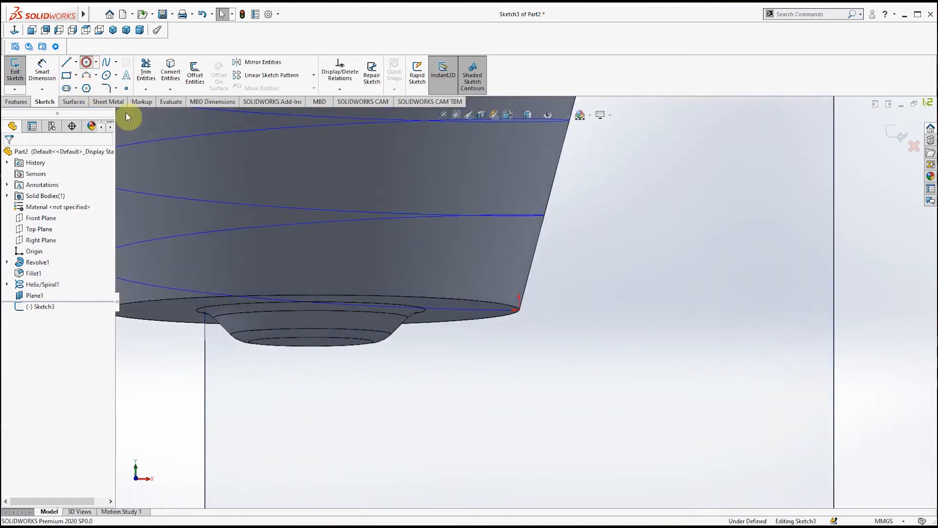
left_click(519, 309)
left_click(533, 347)
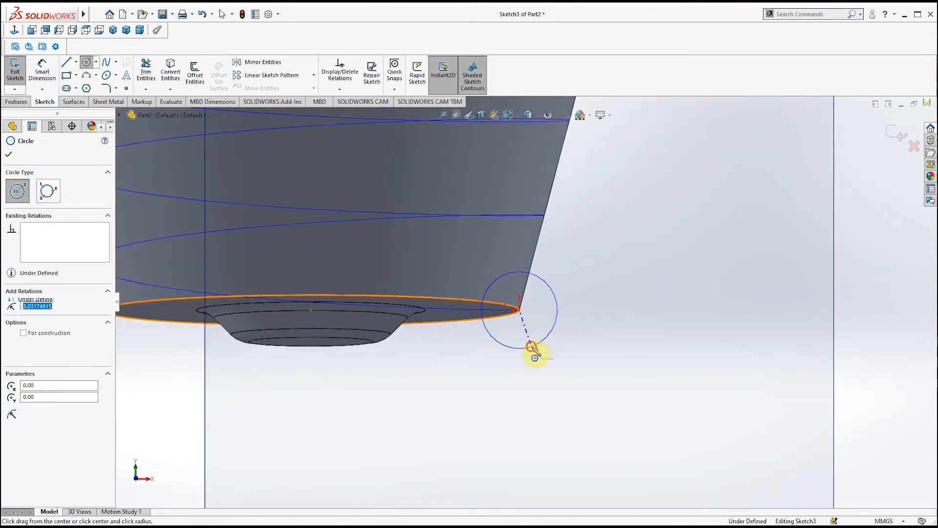
Set the circle's diameter to 5 mm and finish the sketch.
left_click(42, 69)
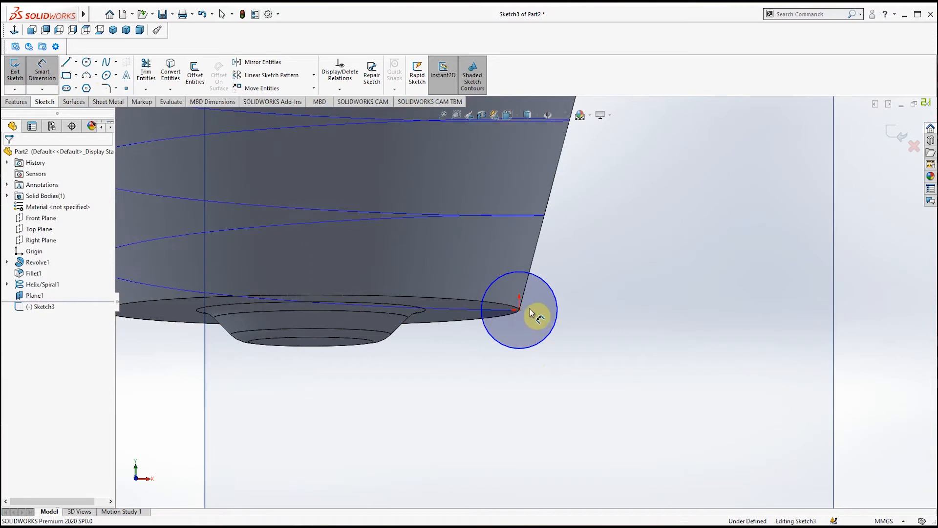
left_click(544, 283)
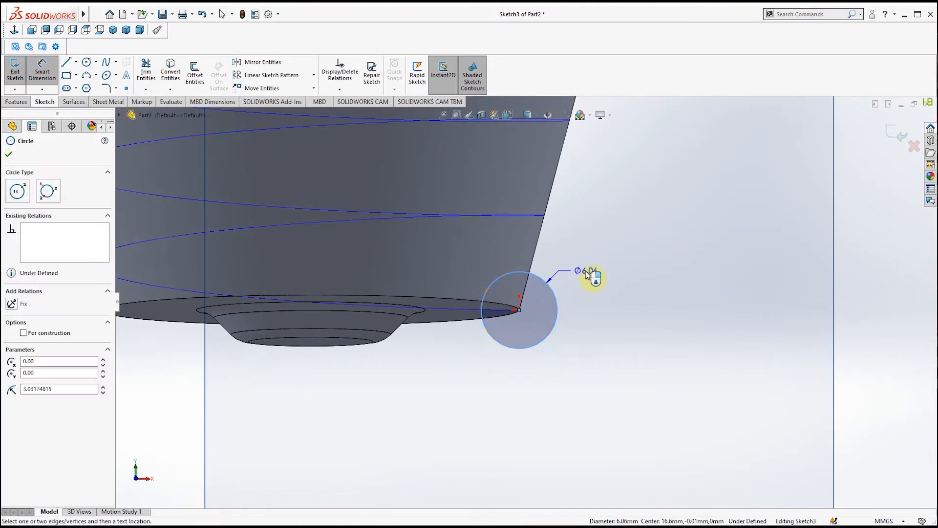
left_click(586, 273)
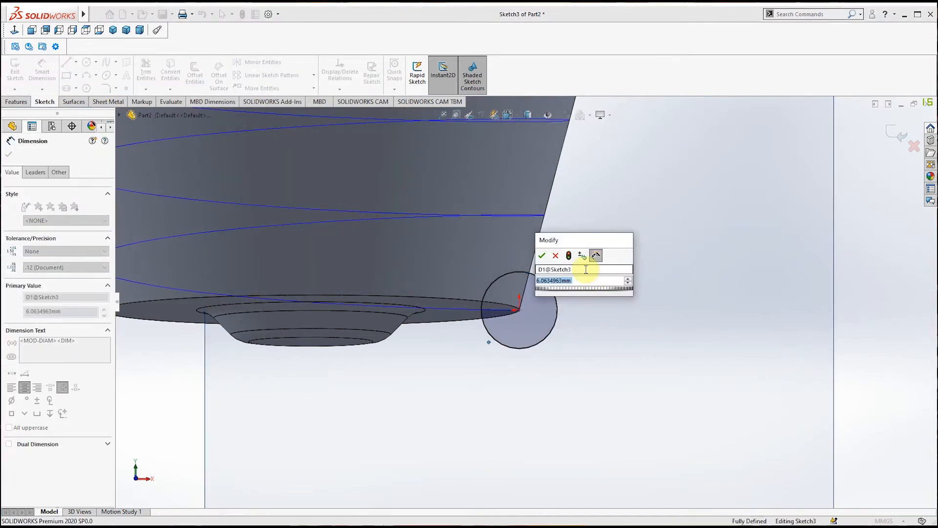
type("5")
key("Return")
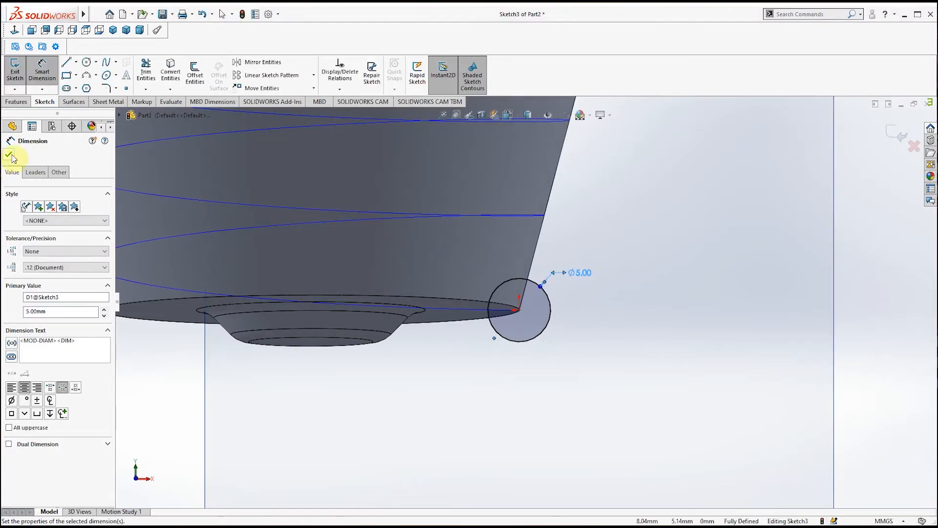
left_click(9, 156)
left_click(15, 68)
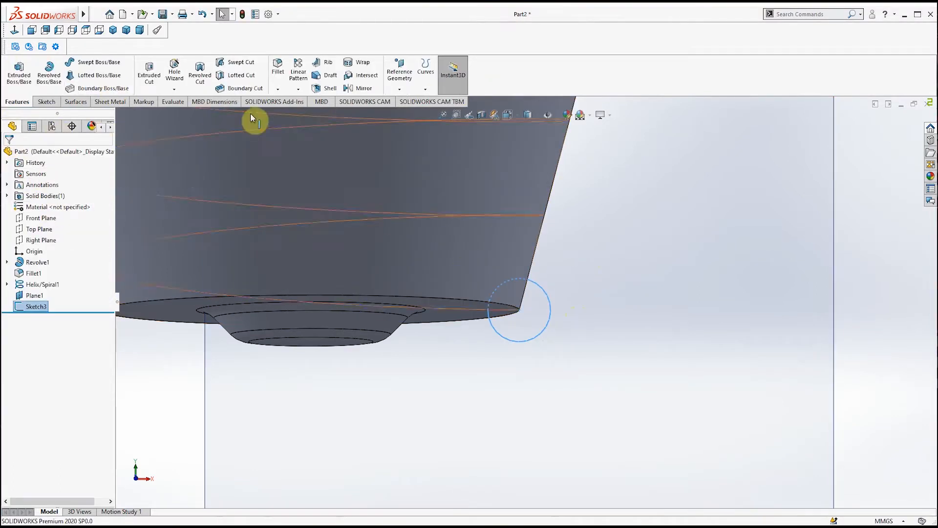
Make a swept cut through the tapered body using the 5 mm circle as profile and the helix as path.
left_click(236, 66)
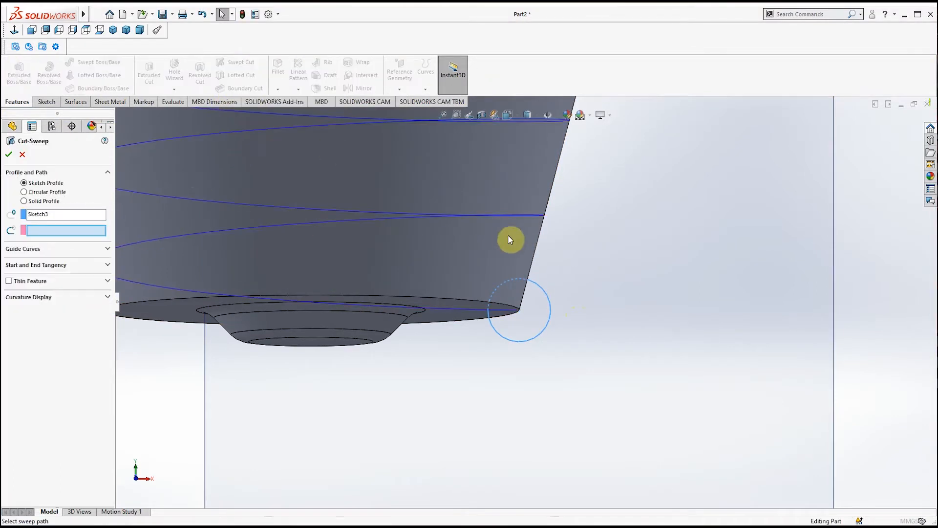
scroll(491, 243, "up", 4)
middle_click_drag(522, 253, 498, 295)
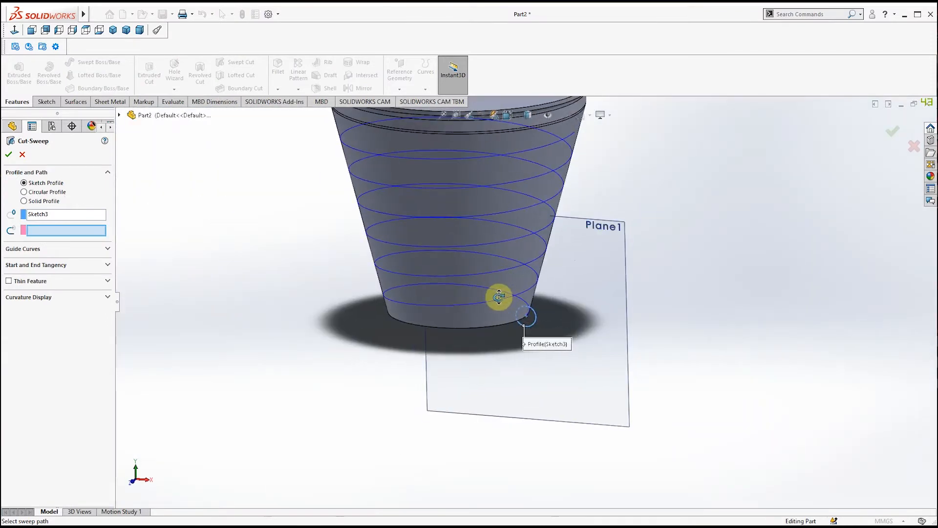
left_click(47, 214)
right_click(47, 216)
left_click(68, 242)
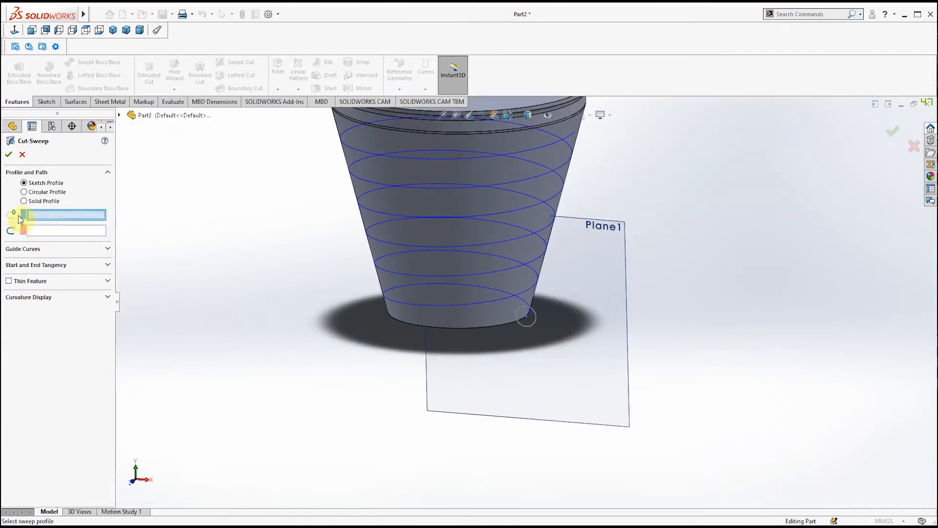
left_click(537, 320)
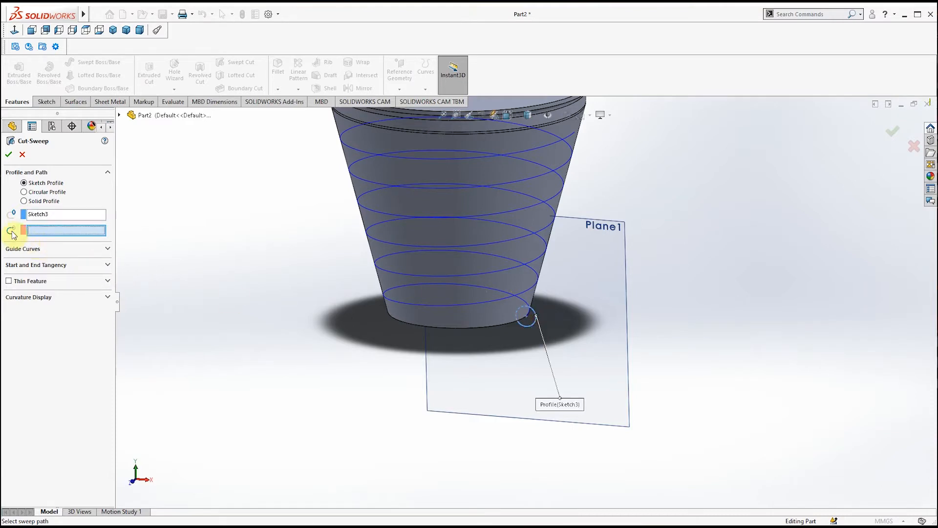
left_click(493, 303)
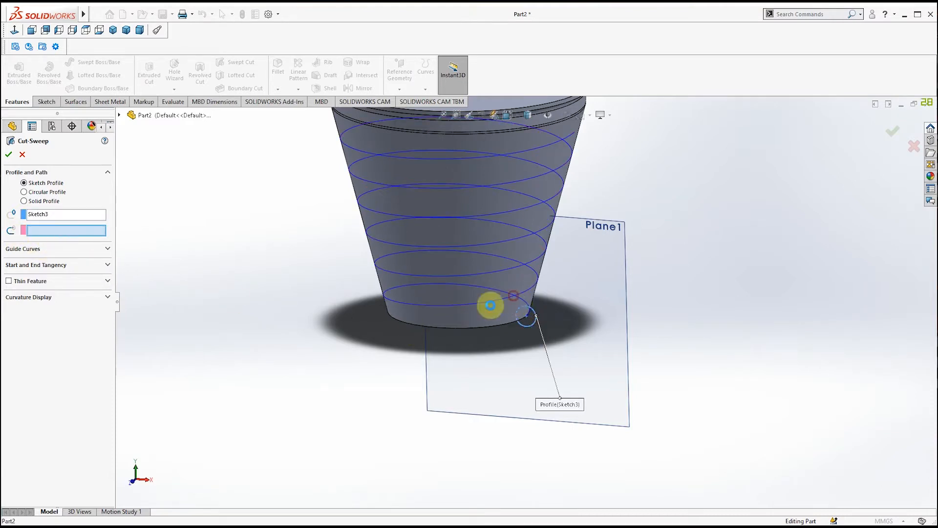
left_click(8, 155)
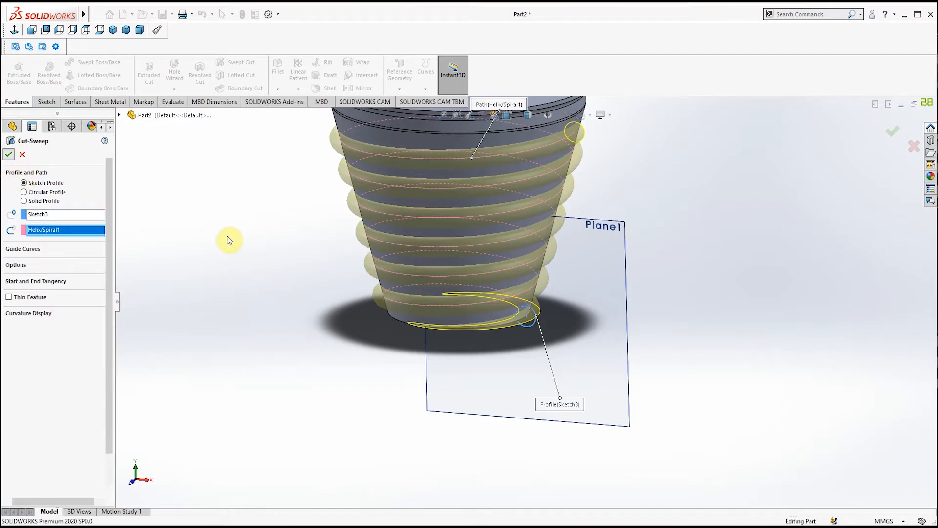
middle_click_drag(315, 297, 278, 308)
left_click(278, 308)
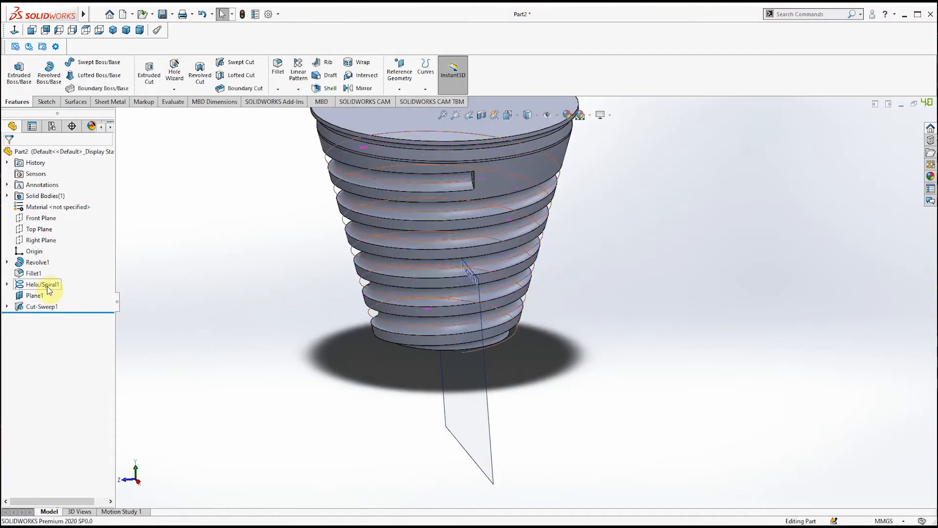
Hide the helix curve and the reference plane used for the thread profile.
left_click(39, 286)
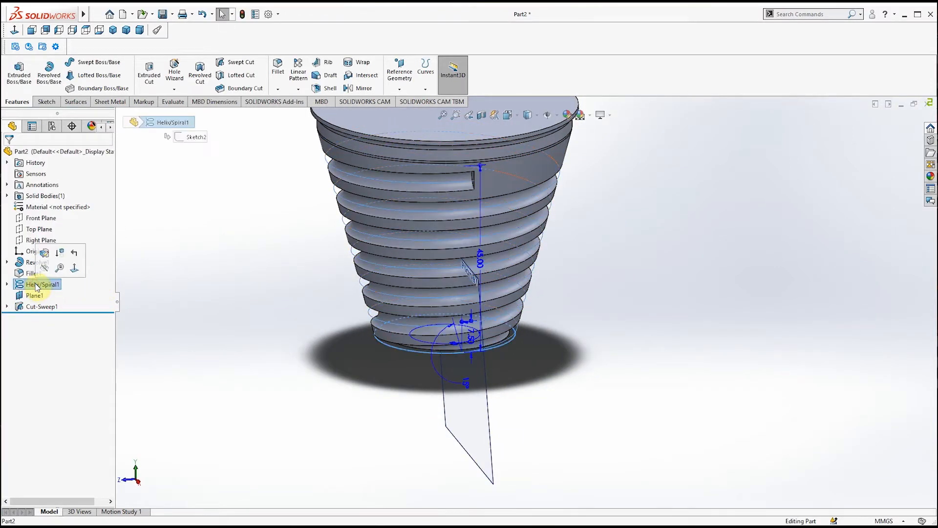
left_click(33, 296, "ctrl")
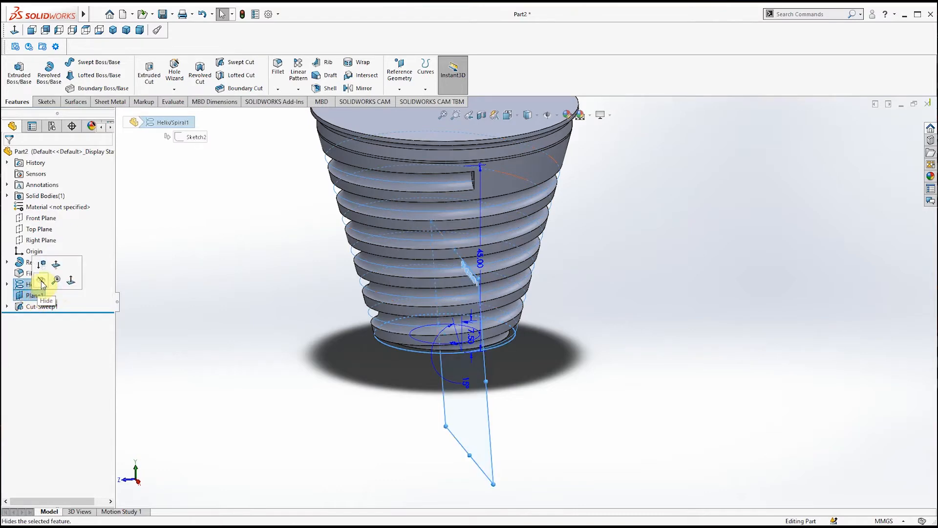
left_click(41, 282)
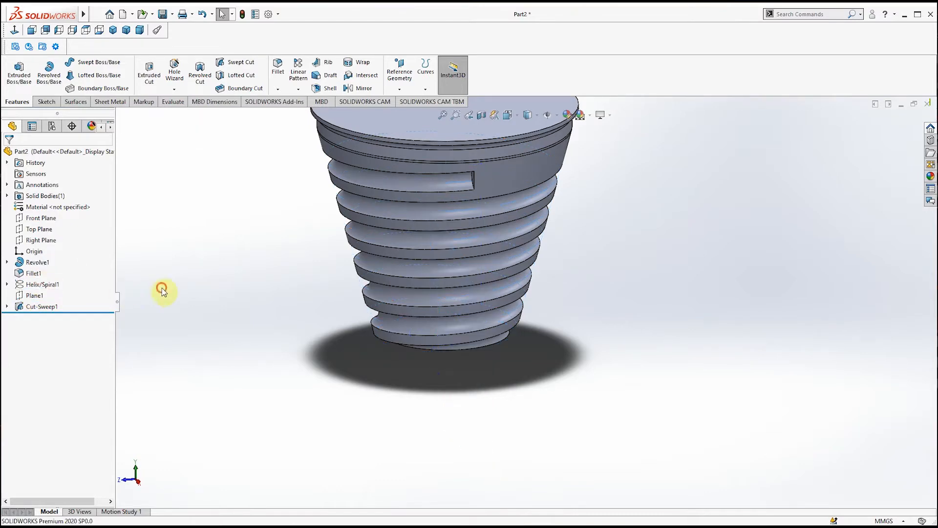
Fillet the edge at the thread groove's closed upper end with a 2 mm radius.
middle_click_drag(297, 327, 335, 168)
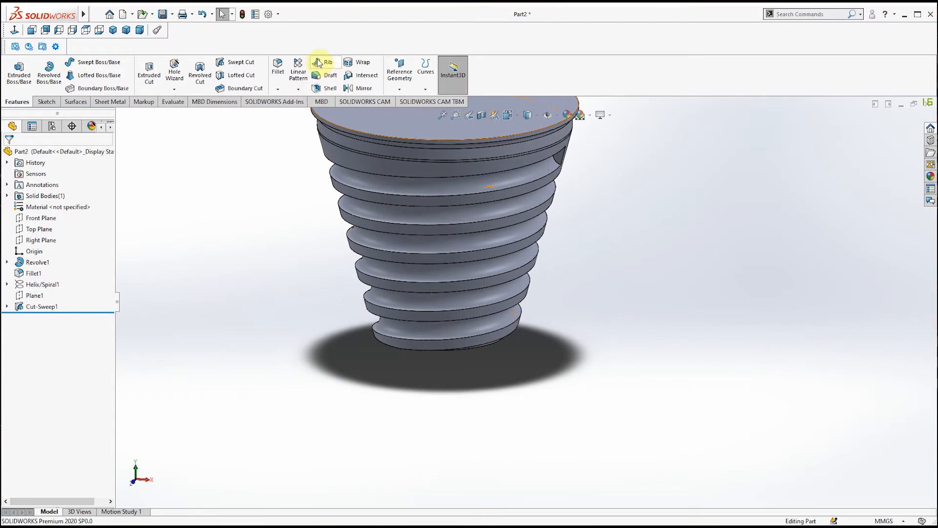
left_click(277, 69)
middle_click_drag(582, 213, 555, 182)
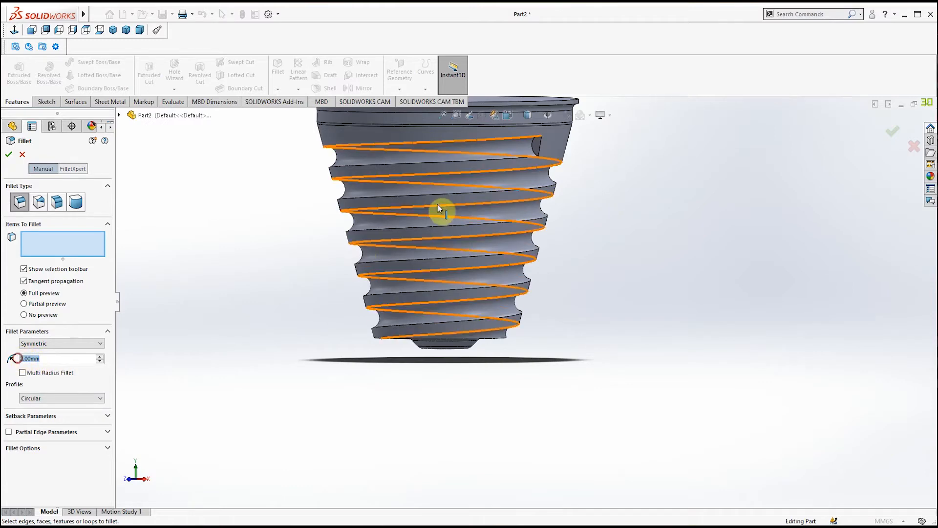
left_click(516, 171)
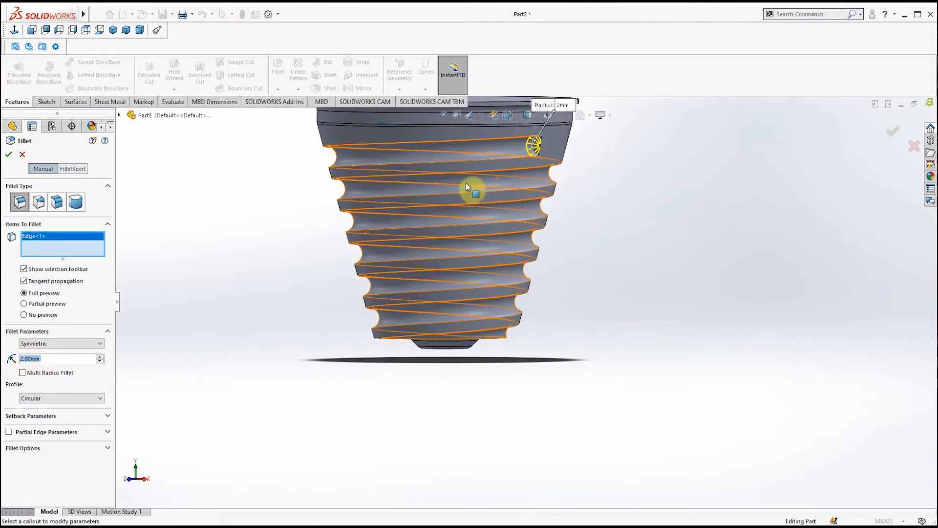
left_click(8, 156)
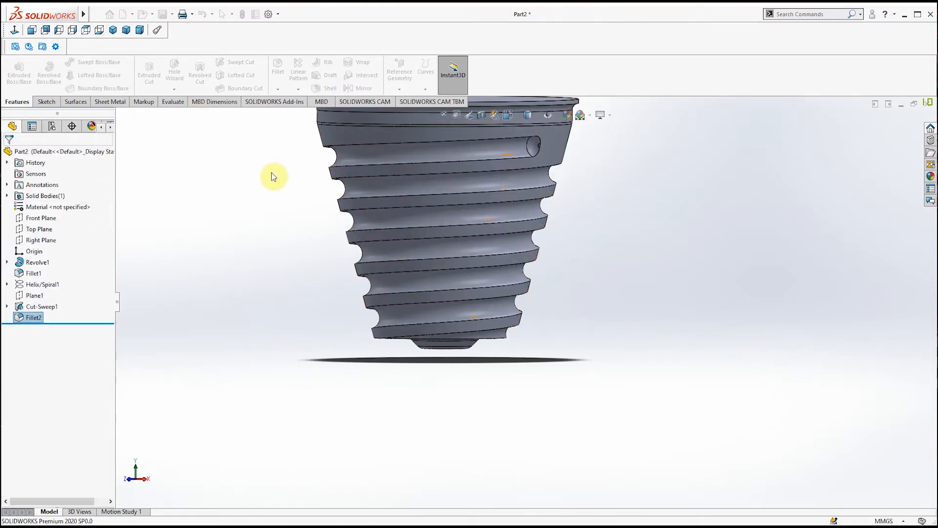
Add another 2 mm fillet along the helical edges of the thread groove.
key("Return")
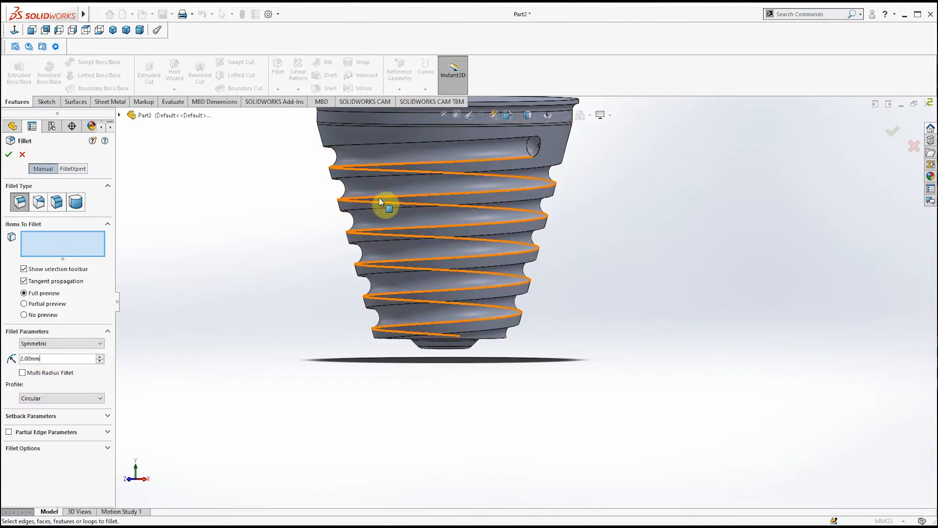
left_click(523, 142)
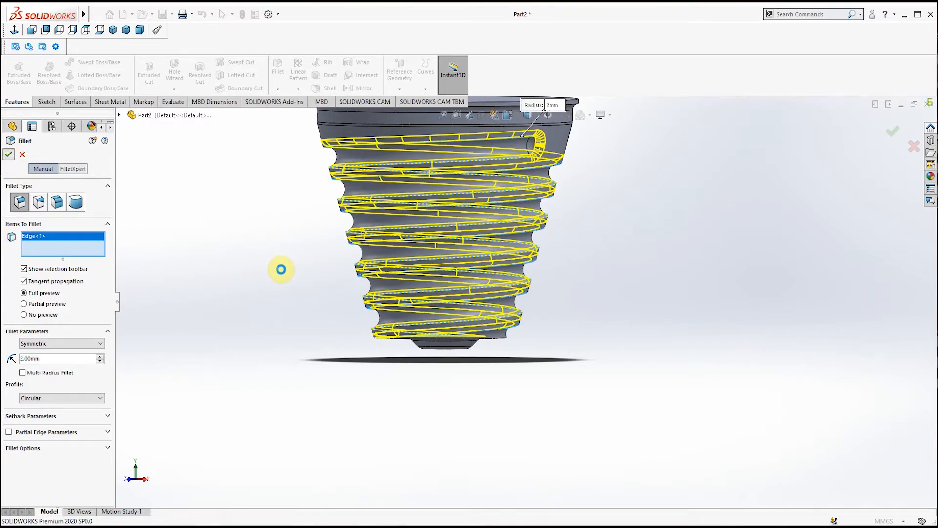
middle_click_drag(302, 295, 275, 263)
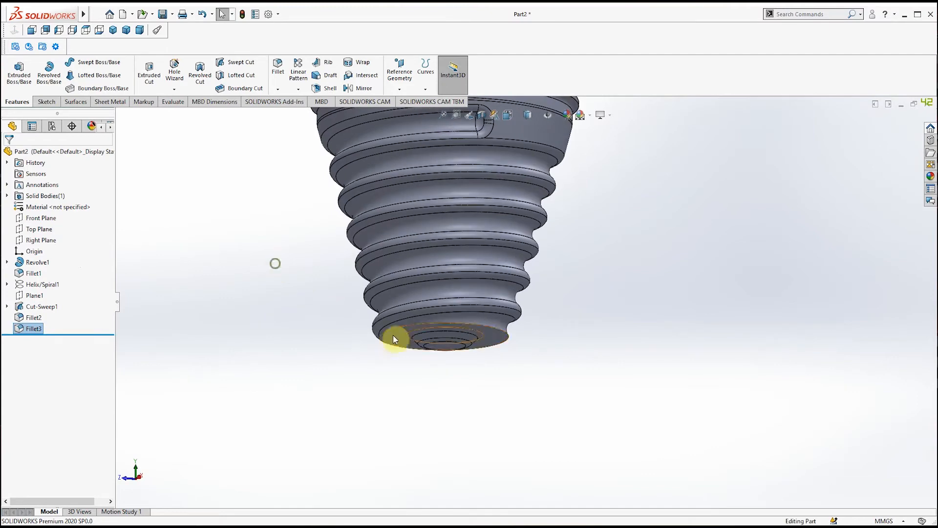
Fillet the outer edge of the threaded body's flat lower face with a 1 mm radius.
left_click(486, 325)
middle_click_drag(549, 345, 502, 370)
left_click(512, 340)
left_click(283, 71)
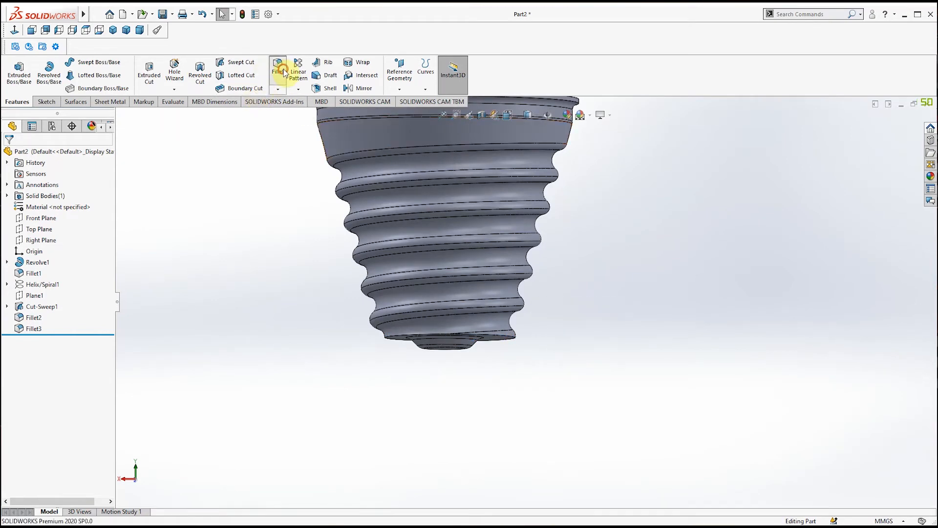
type("1")
key("Return")
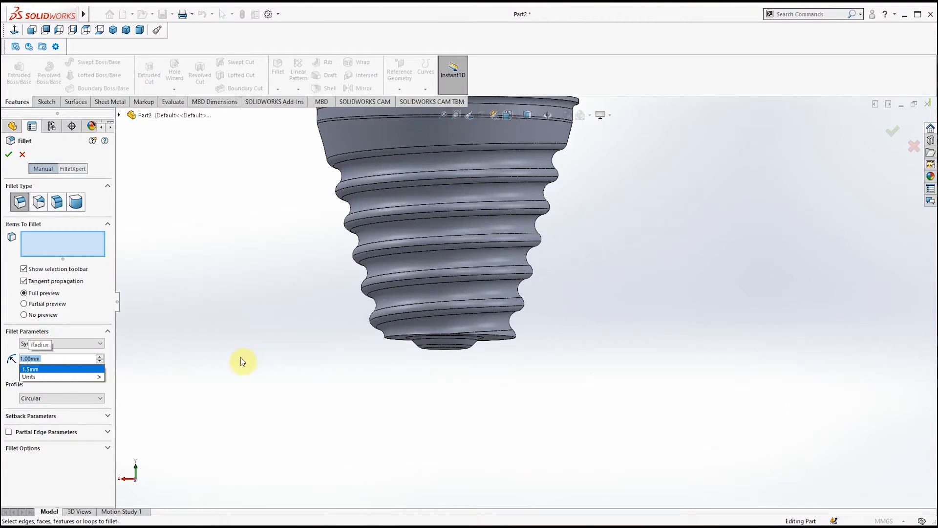
key("Return")
middle_click_drag(293, 381, 295, 363)
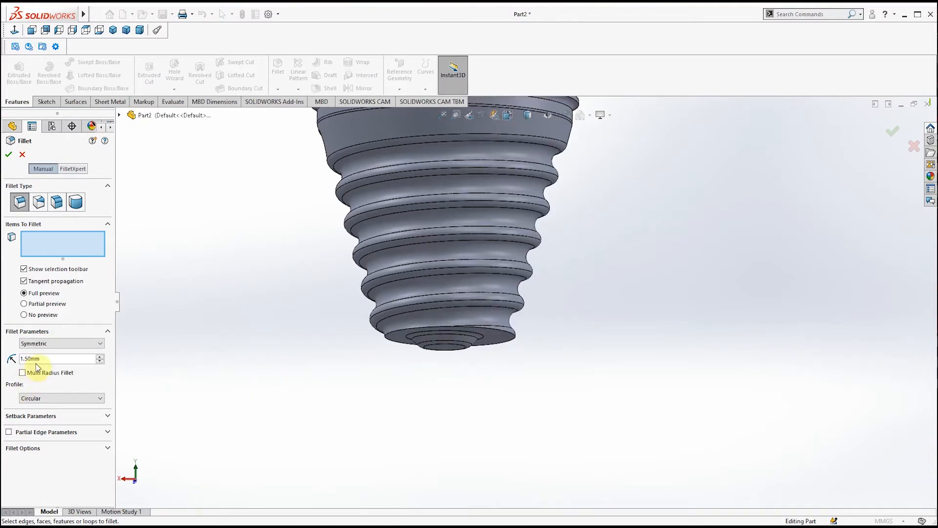
type("1")
key("Return")
left_click(391, 336)
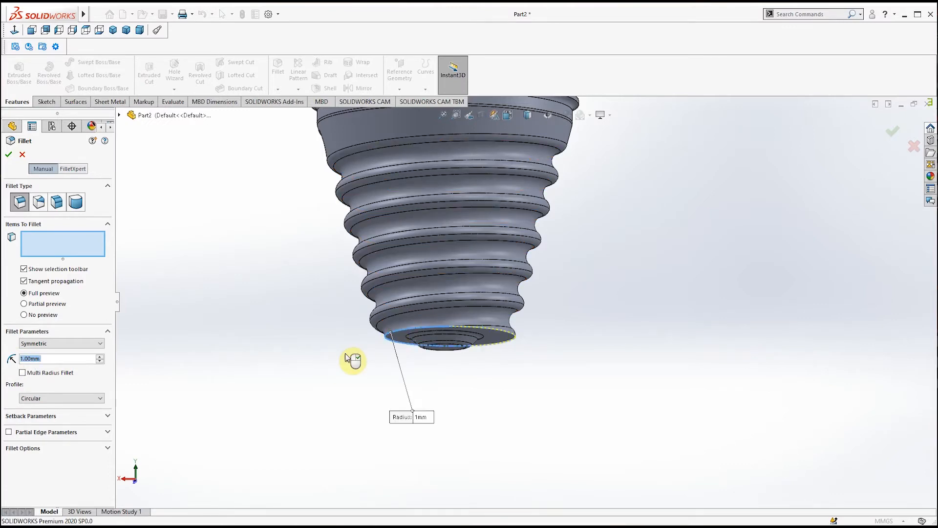
mouse_move(351, 369)
middle_mouse_down()
mouse_move(326, 306)
mouse_move(342, 370)
middle_mouse_up()
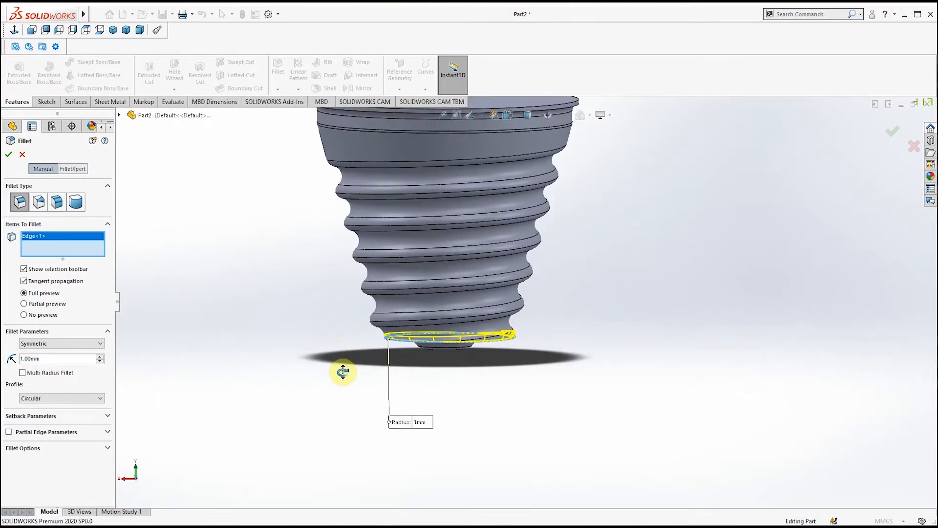
key("Return")
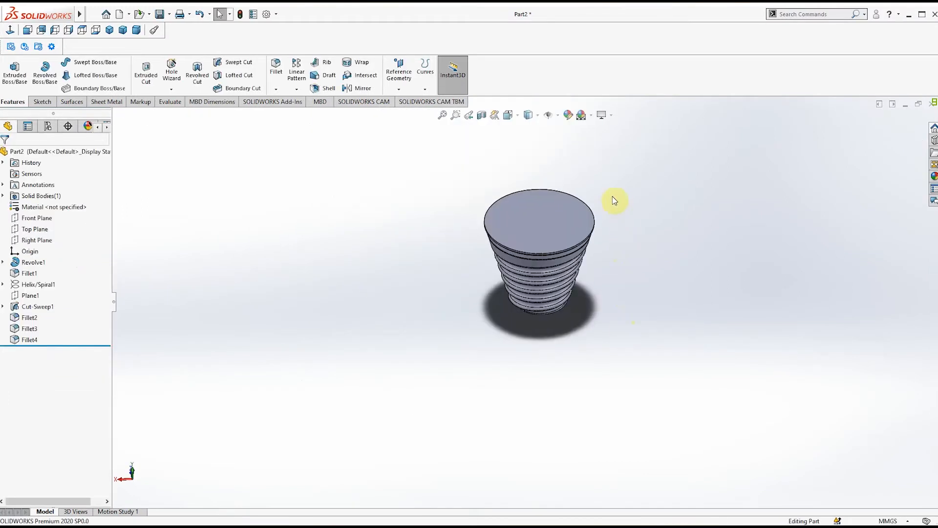
Shell the threaded base to a 1 mm wall thickness, removing its large upper face.
middle_click_drag(613, 199, 604, 241)
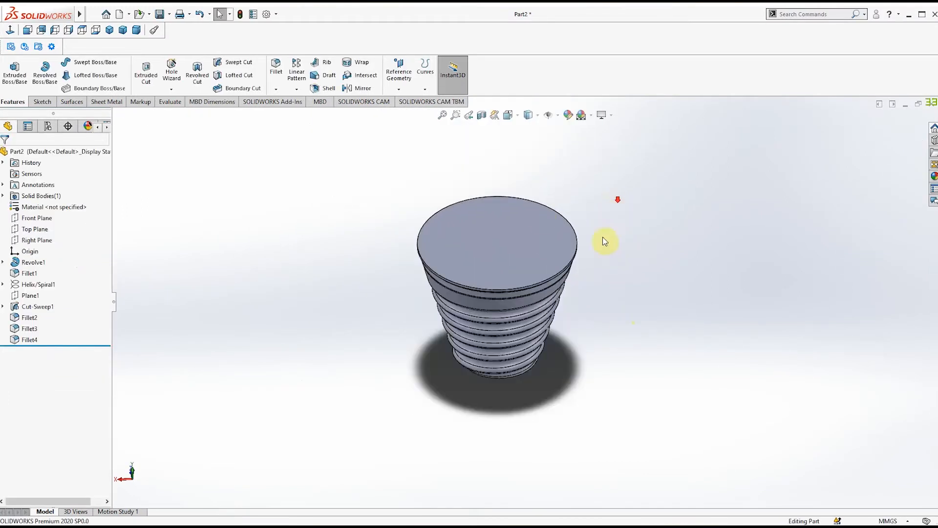
left_click(324, 89)
left_click(479, 267)
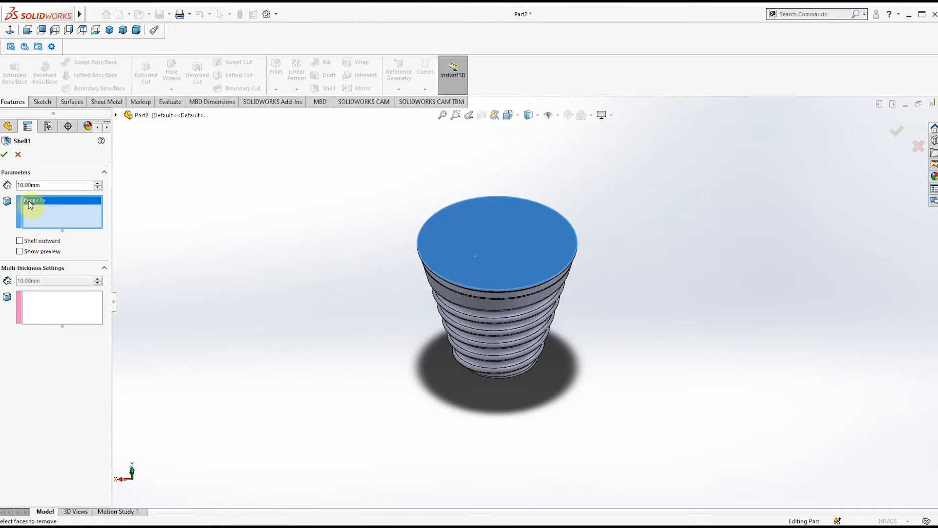
type("1")
key("Return")
left_click(4, 154)
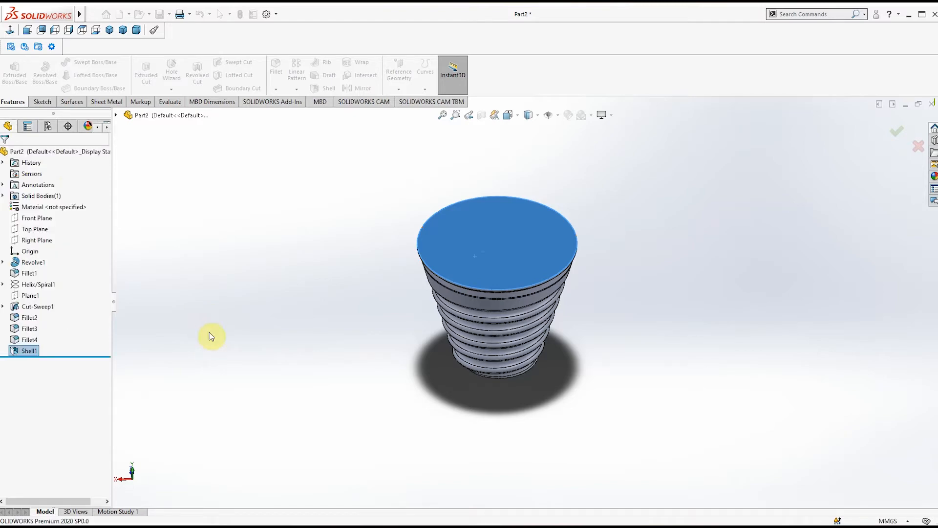
Finish the sketch with the bulb's half-outline spline and vertical centreline, and switch the display to shaded with edges.
middle_click_drag(303, 387, 270, 354)
scroll(594, 246, "down", 3)
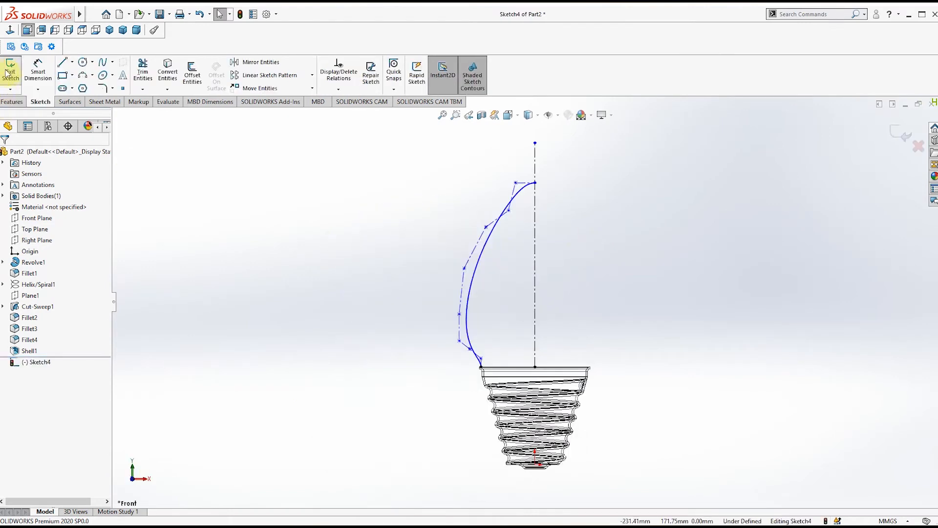
left_click(7, 81)
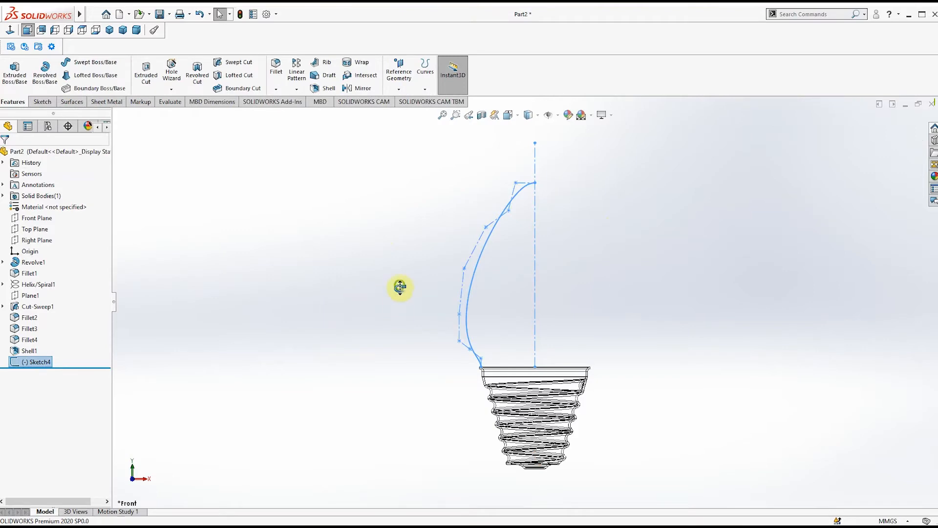
left_click(388, 360)
left_click(533, 115)
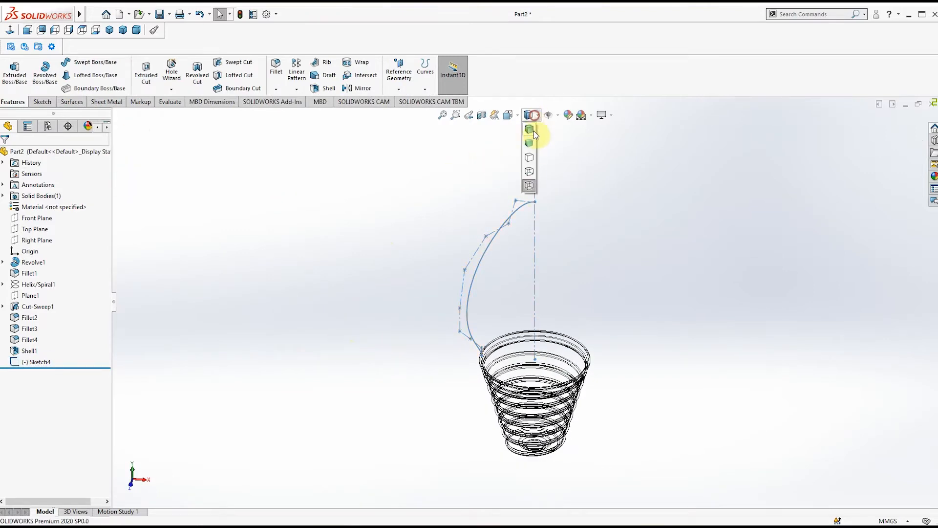
left_click(534, 131)
Start a sketch on the small circular floor inside the shelled base and convert that face's edge into a sketch circle.
mouse_move(626, 270)
middle_mouse_down()
mouse_move(596, 347)
mouse_move(531, 368)
middle_mouse_up()
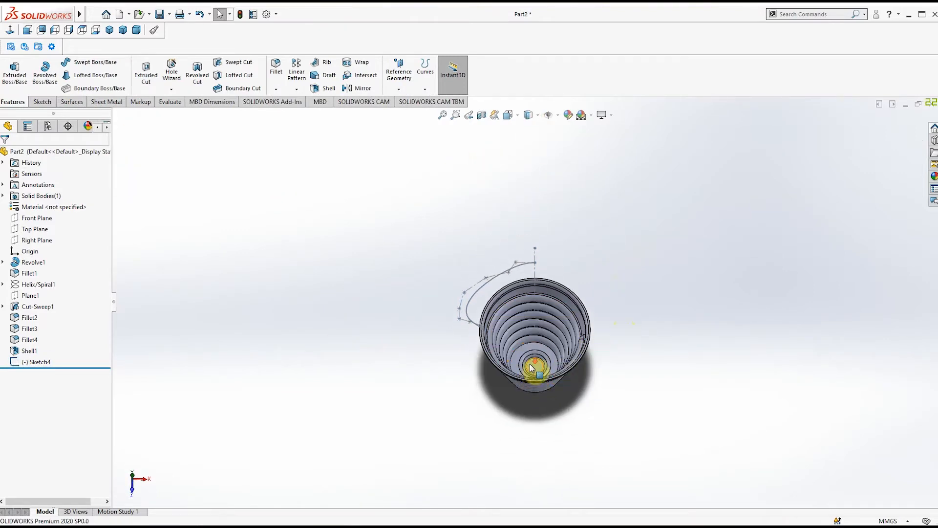
scroll(531, 367, "down", 5)
left_click(536, 340)
left_click(581, 316)
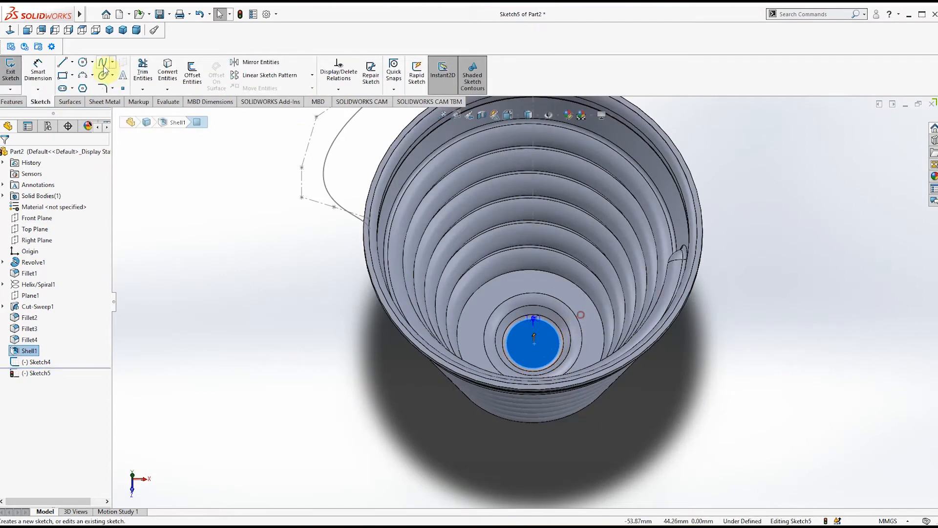
left_click(83, 29)
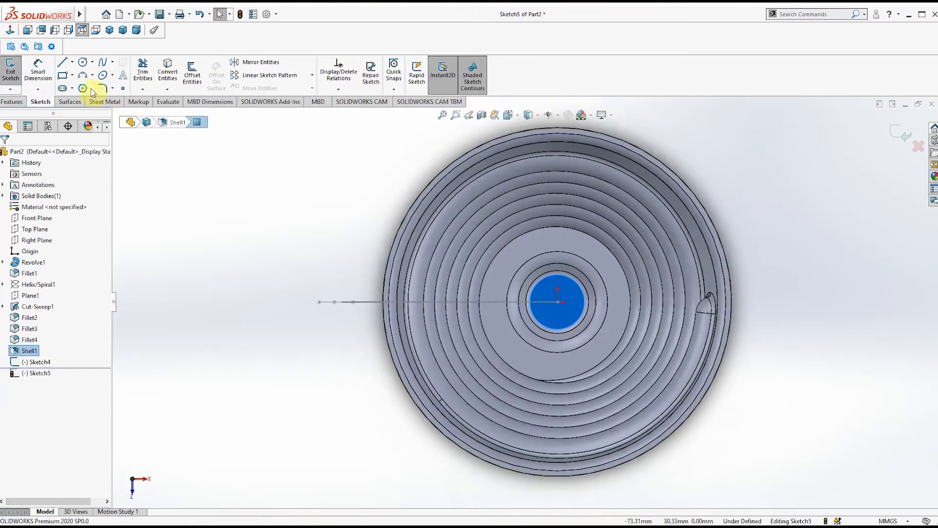
left_click(83, 62)
key("Escape")
key("Escape")
left_click(562, 288)
left_click(167, 70)
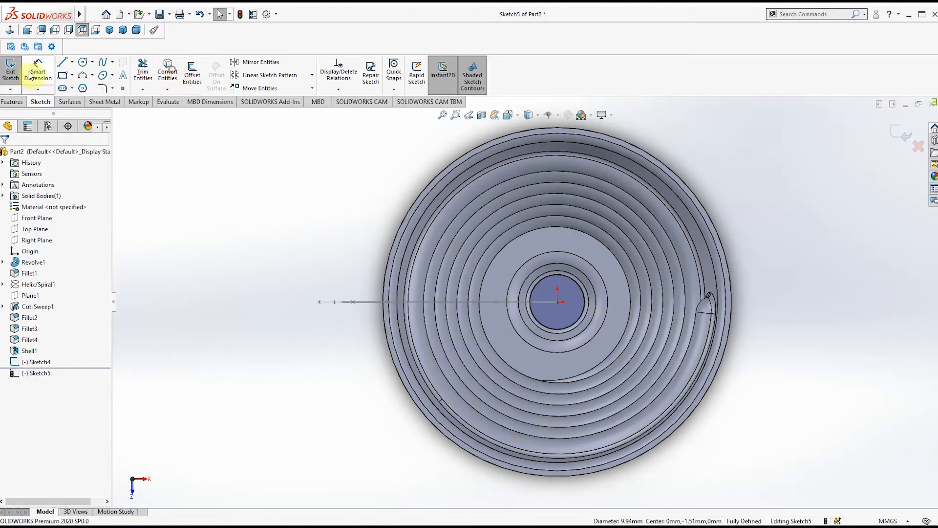
Extrude the converted circle upward 110 mm as a central stem.
left_click(13, 101)
left_click(15, 71)
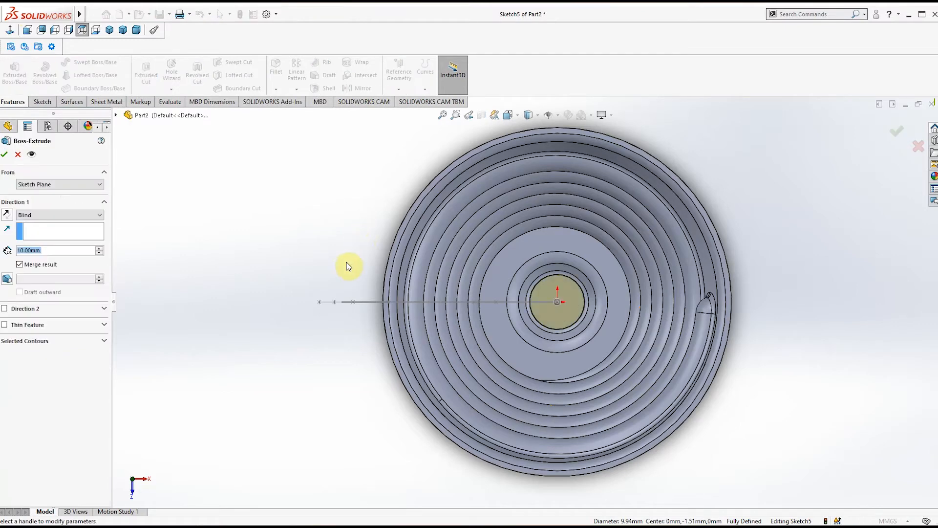
scroll(348, 266, "down", 4)
scroll(350, 267, "up", 8)
middle_click_drag(456, 337, 461, 169)
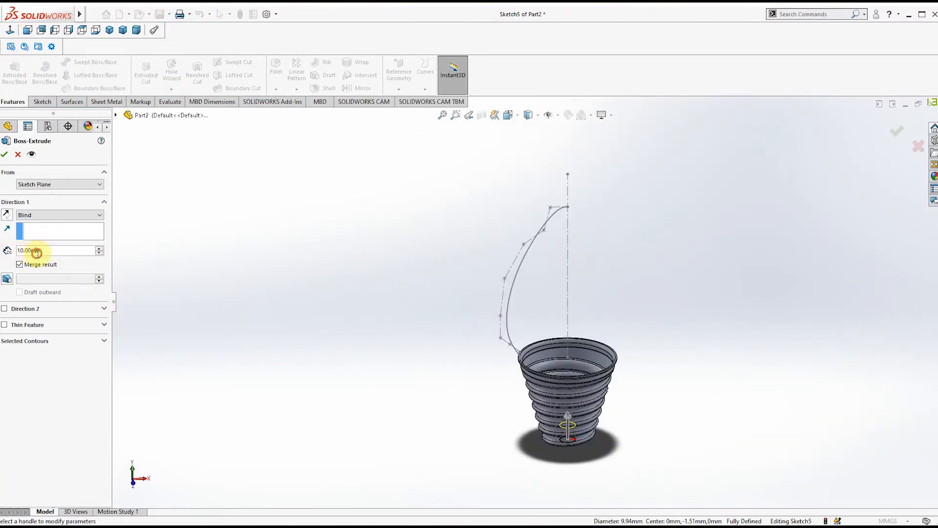
type("110")
key("Return")
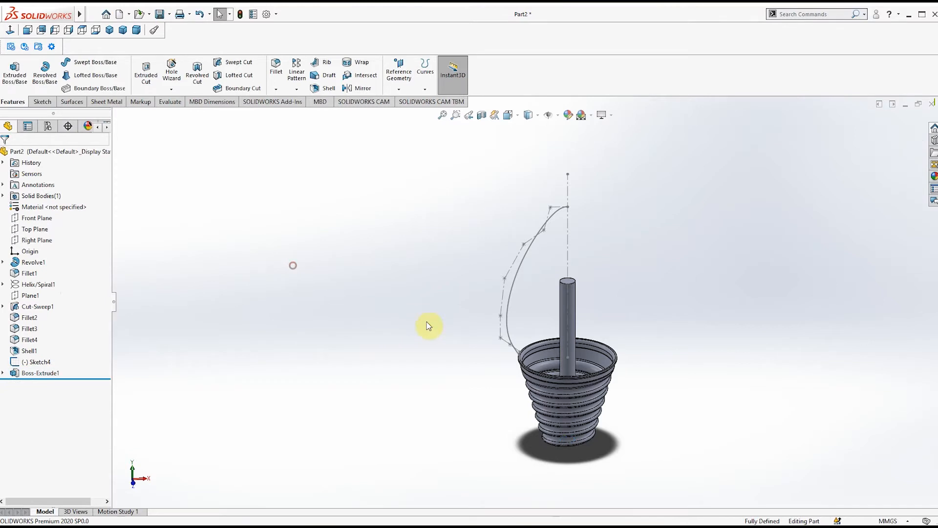
Sketch a narrow slanted triangle on the Front Plane, rising outward from the stem's upper-left corner with a base about 2.3 mm wide.
left_click(37, 218)
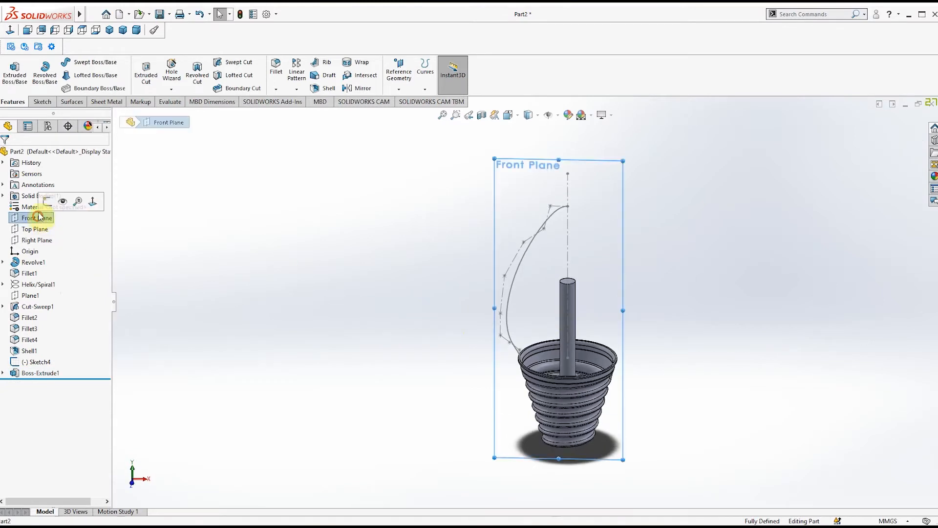
left_click(47, 201)
left_click(8, 31)
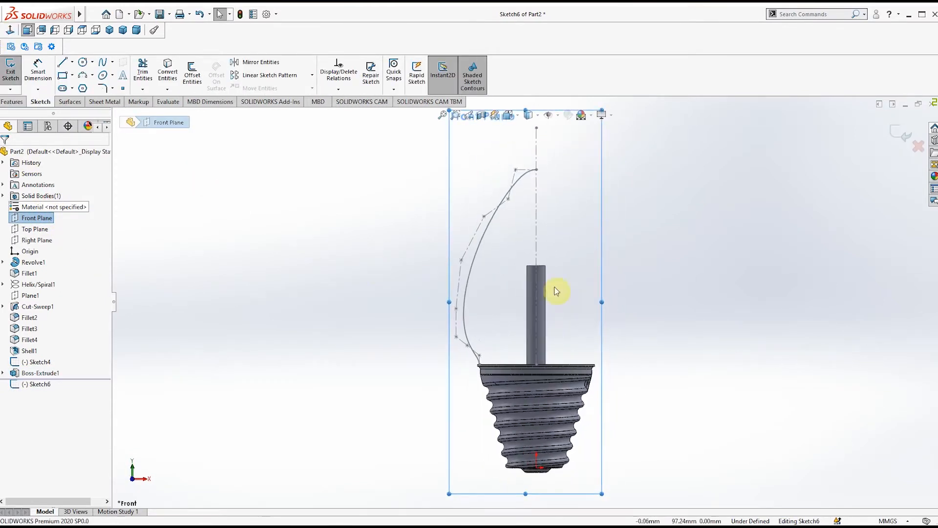
scroll(584, 250, "down", 2)
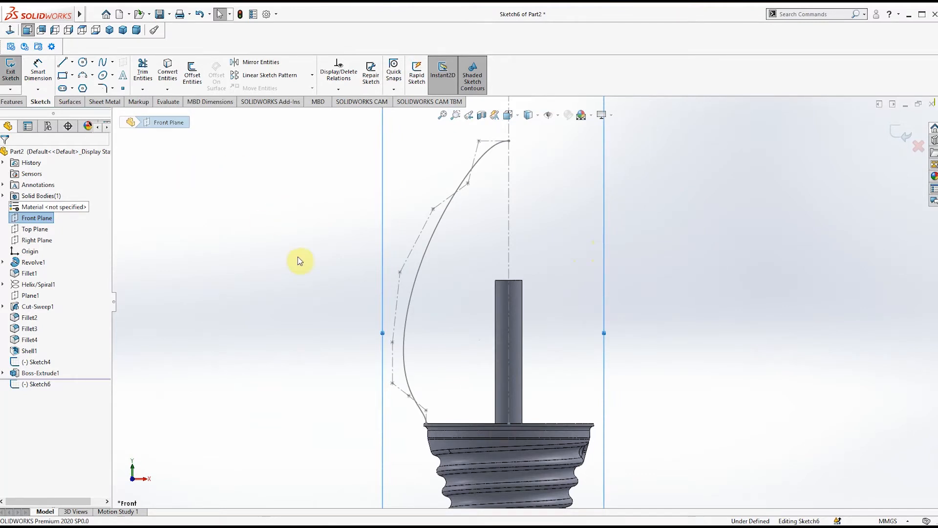
left_click(65, 65)
scroll(503, 278, "down", 3)
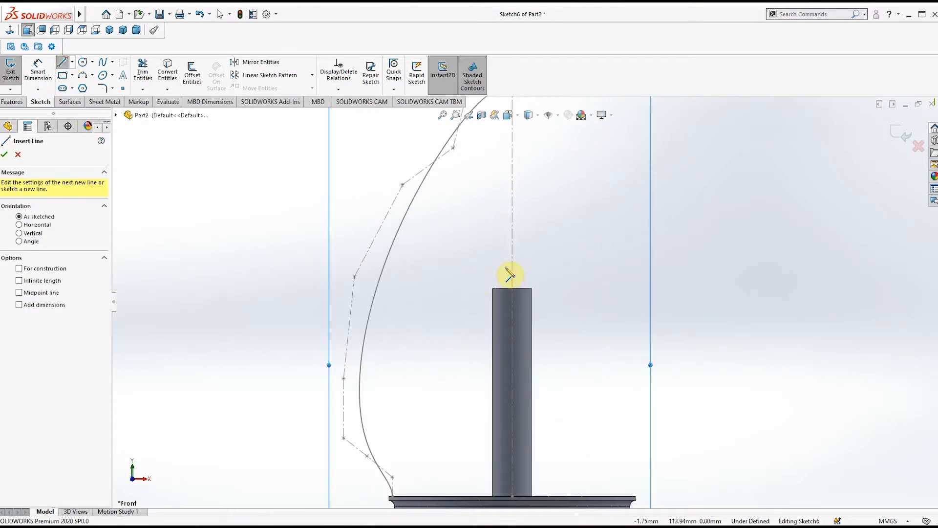
left_click(493, 289)
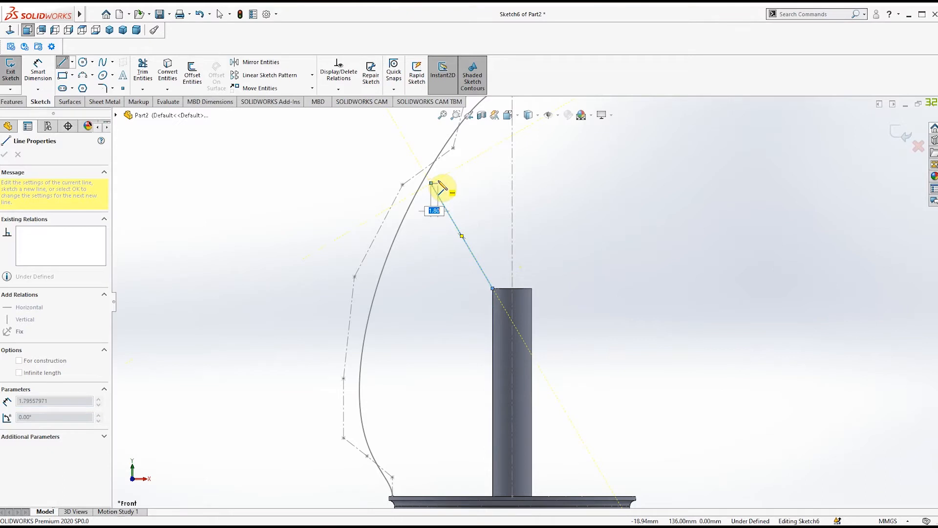
left_click(502, 288)
left_click(493, 289)
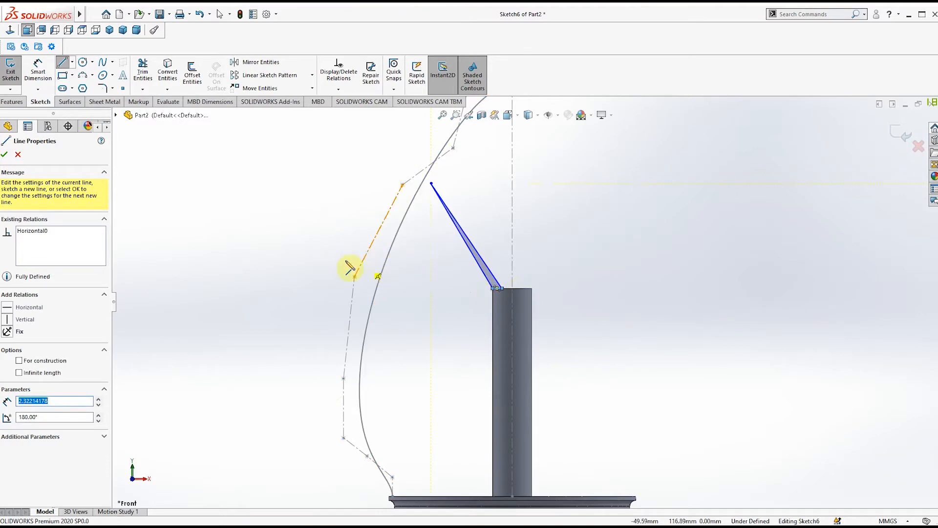
left_click(4, 155)
left_click(5, 154)
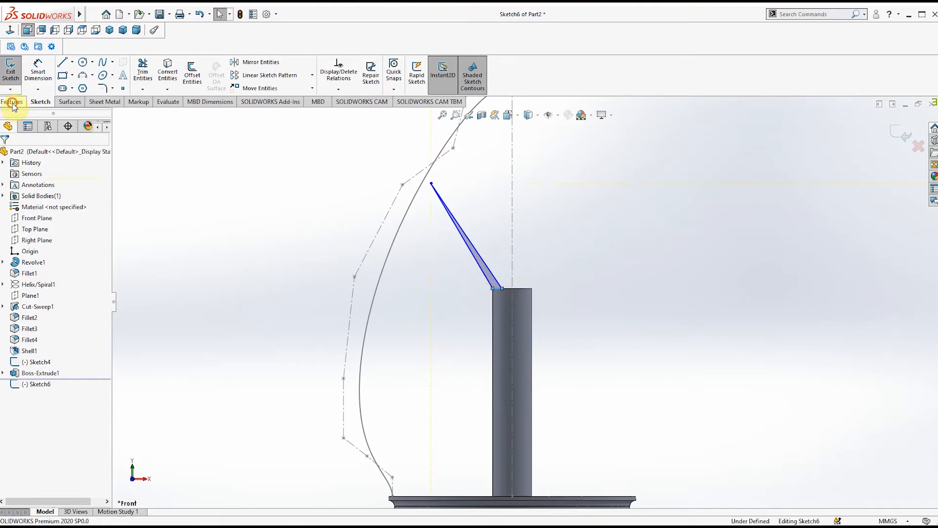
Extrude the slanted triangle sketch symmetrically about its plane to a total thickness of 1 mm.
left_click(11, 101)
left_click(14, 71)
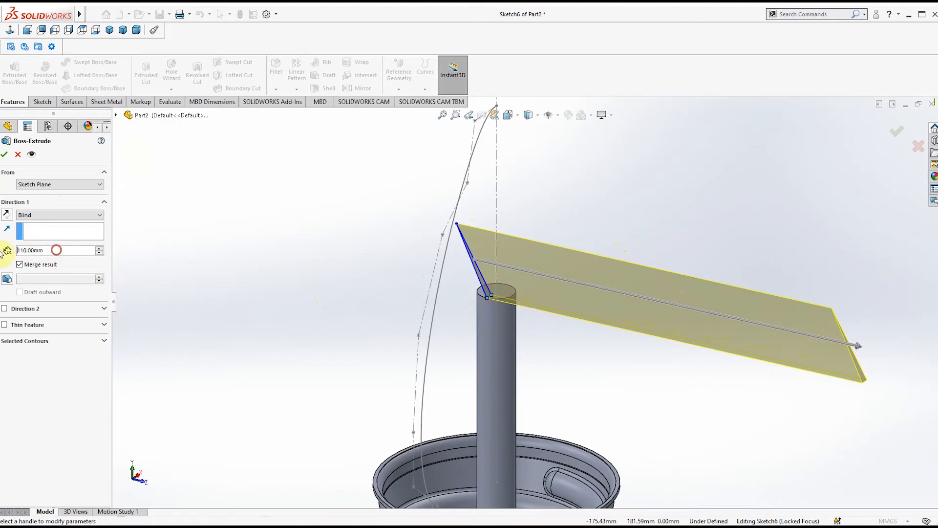
left_click(26, 214)
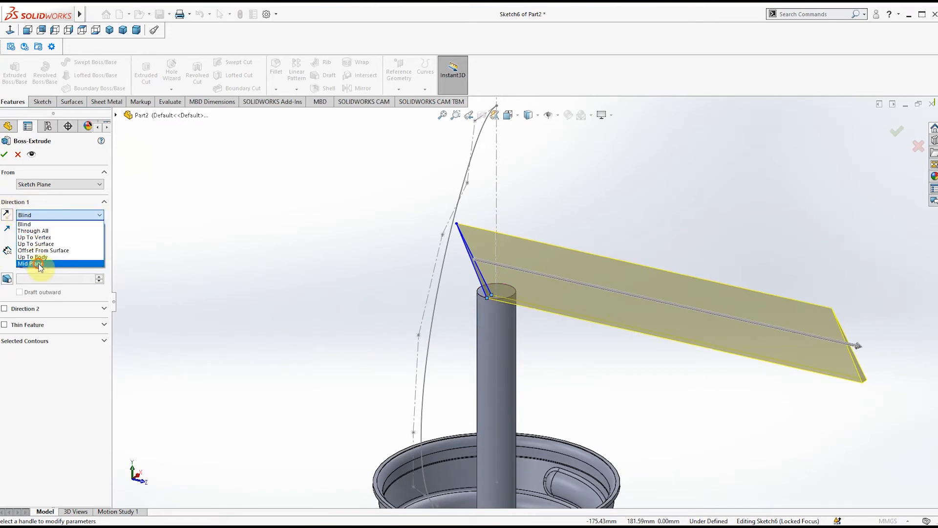
left_click(39, 265)
type("1")
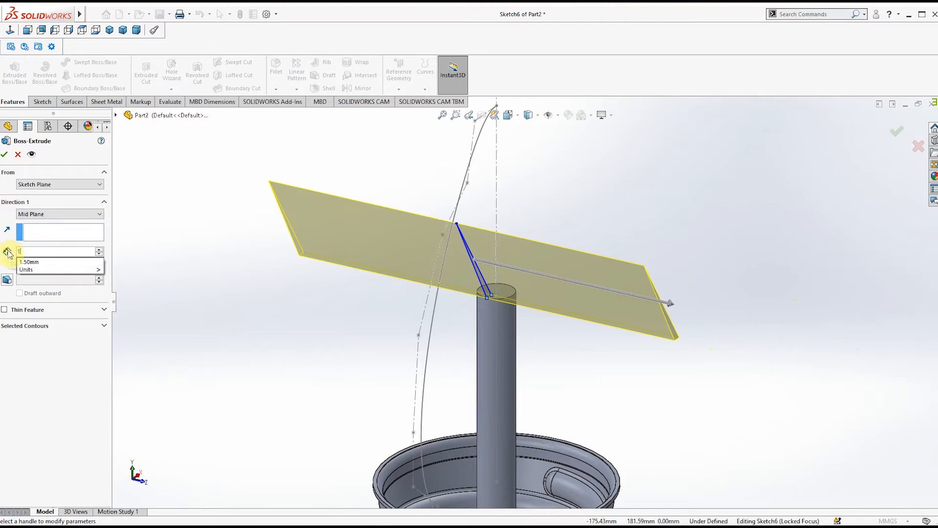
key("Return")
left_click(4, 155)
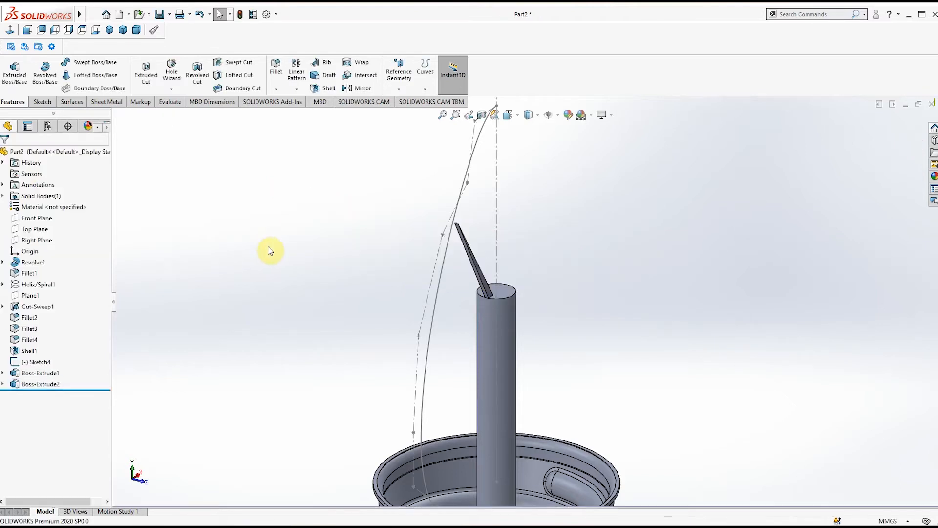
Set up an equally spaced 360° circular pattern of the slanted support, using the stem's circular top edge as the axis.
key("f")
middle_click_drag(383, 320, 281, 276)
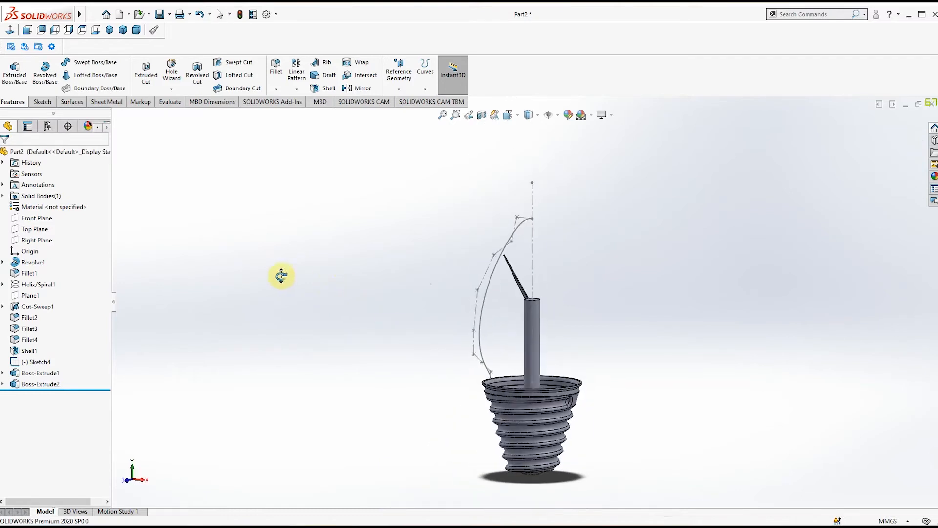
left_click(38, 374)
left_click(272, 281)
middle_click_drag(669, 276, 693, 288)
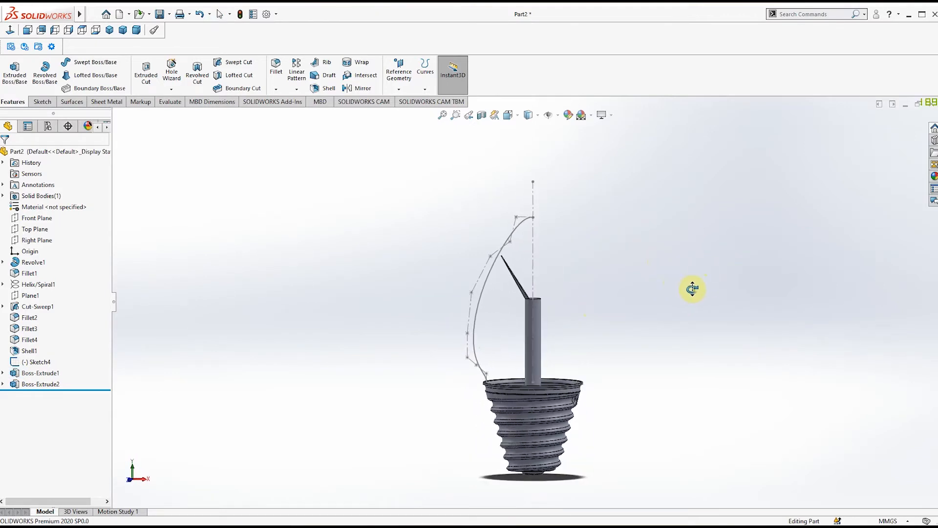
left_click(39, 384)
left_click(297, 89)
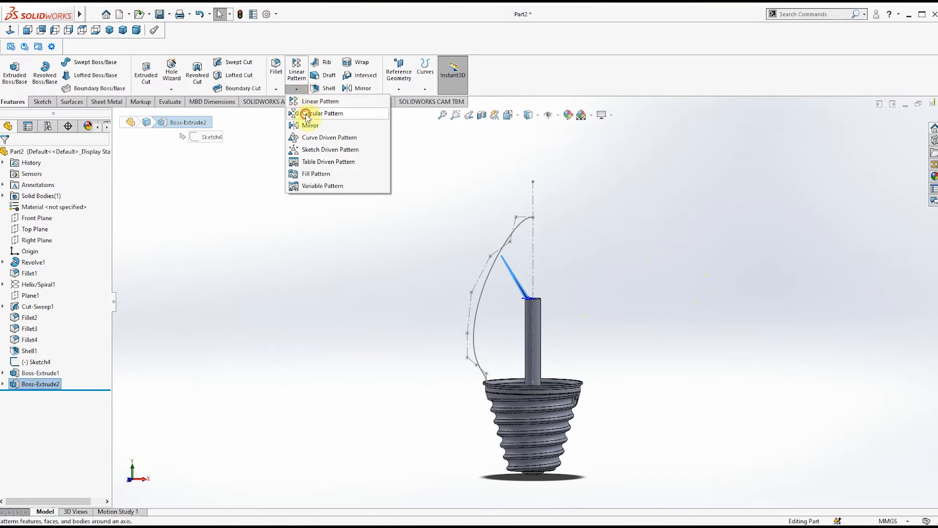
left_click(304, 110)
middle_click_drag(564, 354, 548, 307)
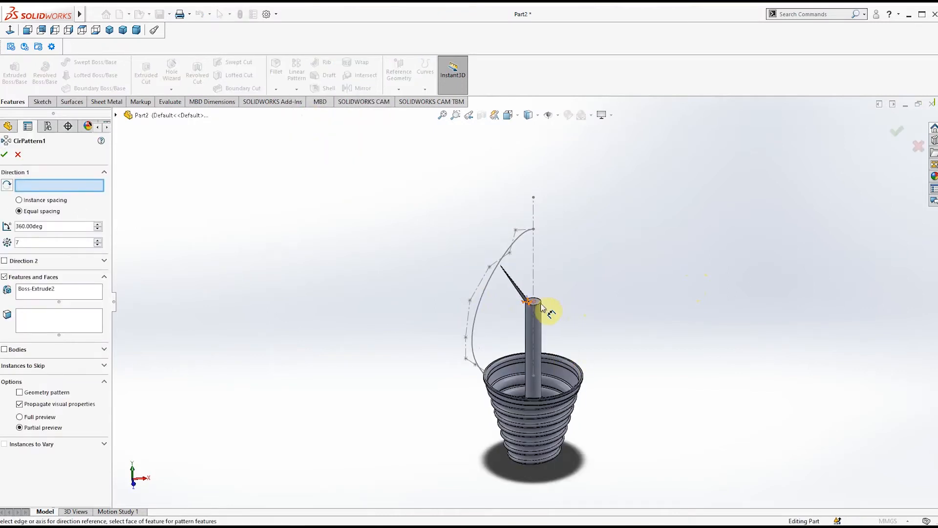
scroll(545, 303, "down", 4)
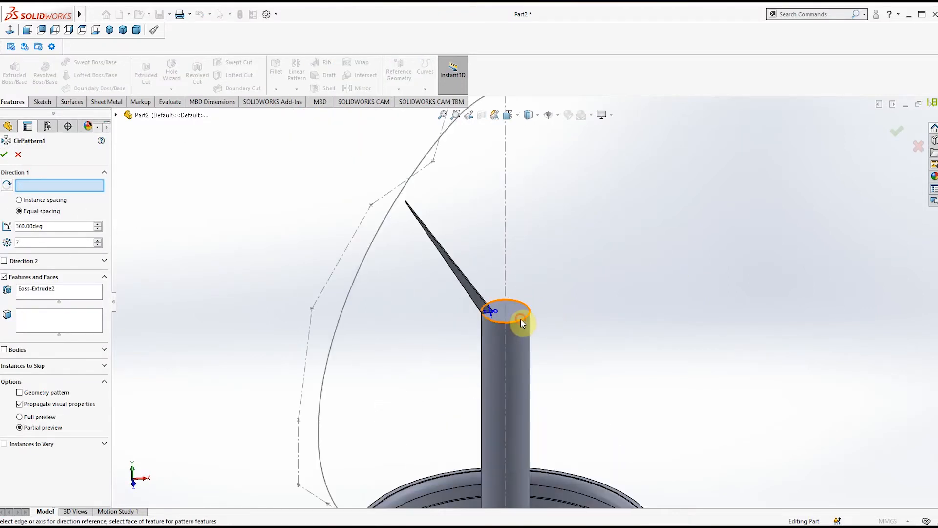
left_click(521, 319)
scroll(455, 317, "up", 3)
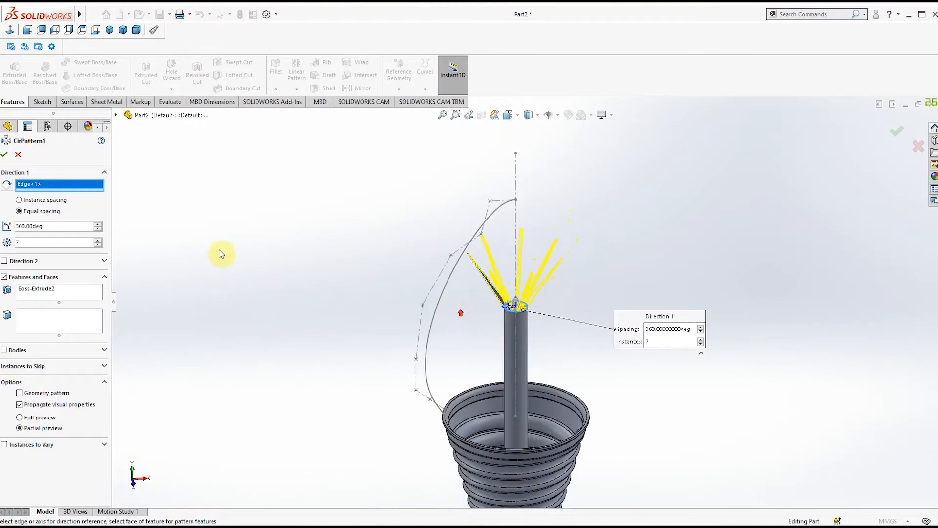
Set the circular pattern to 8 instances, check it from the front, and apply it.
left_click(10, 30)
left_click(555, 220)
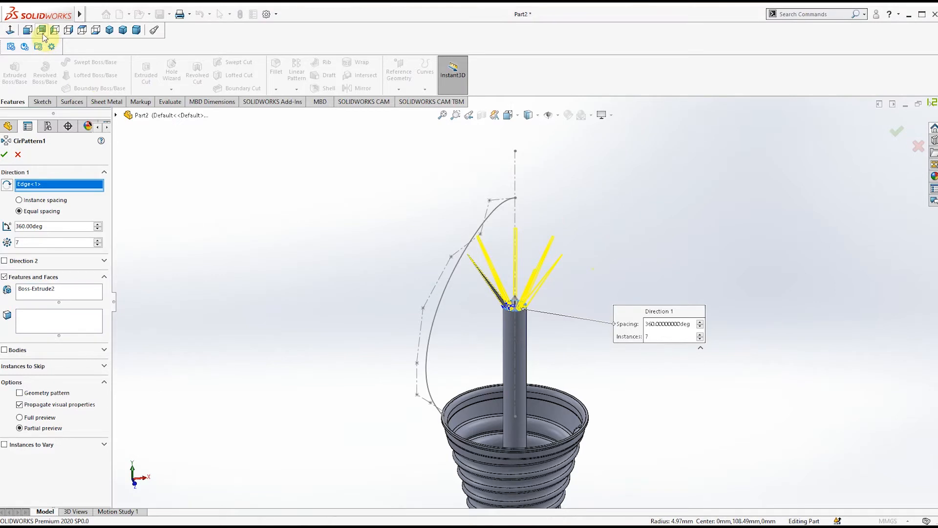
left_click(25, 30)
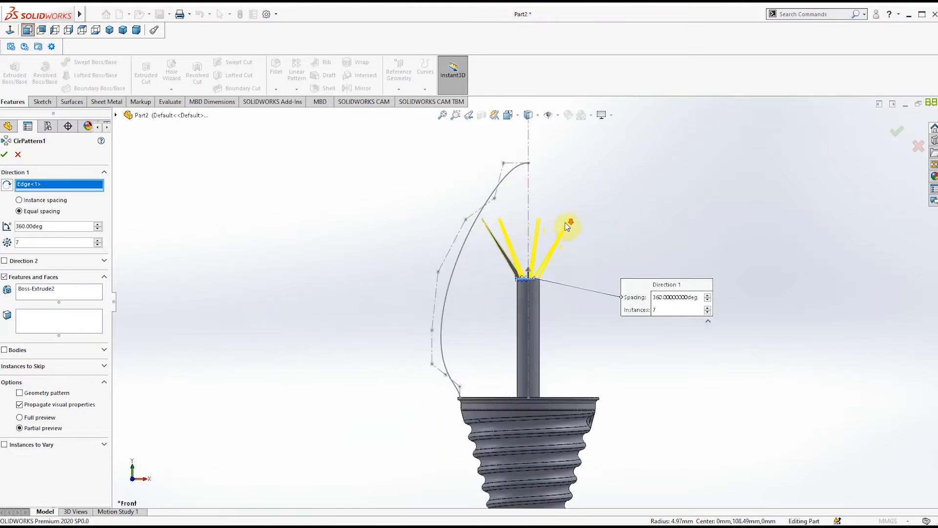
left_click(94, 238)
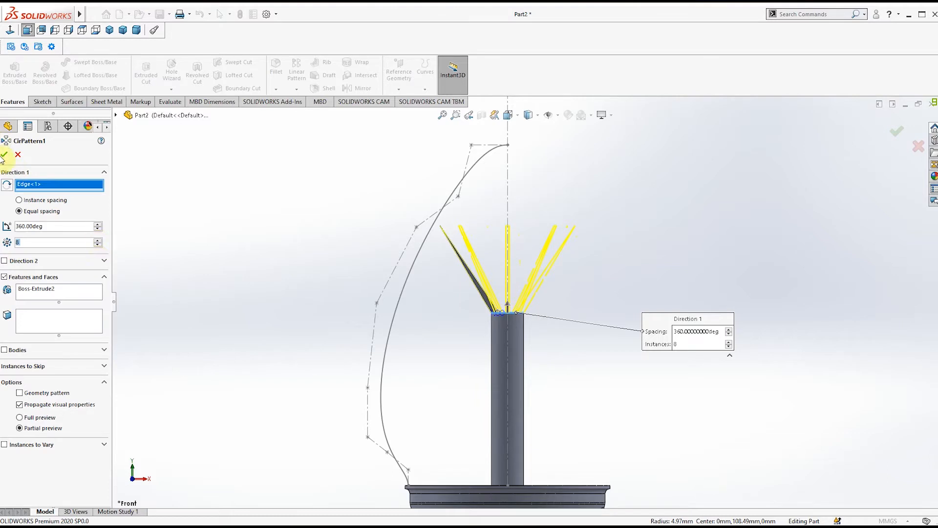
left_click(225, 216)
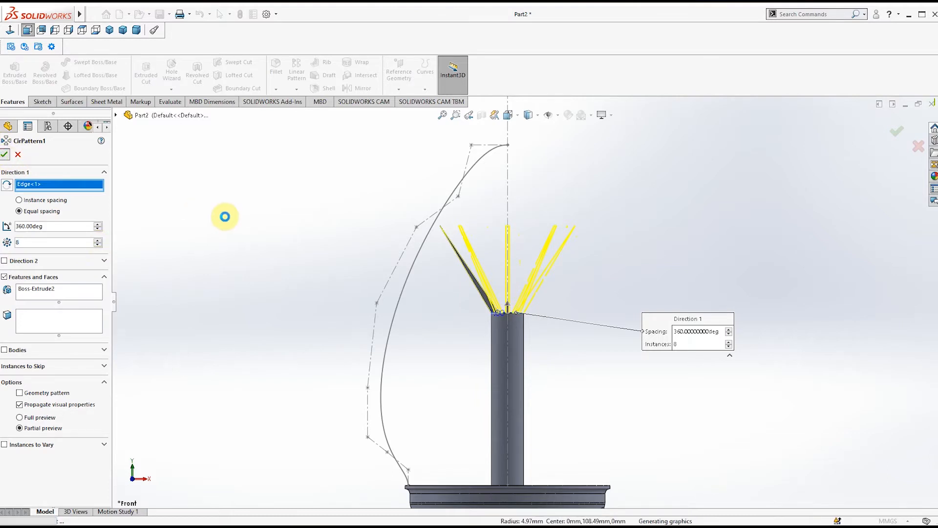
Start a sketch on the Front Plane and switch the display to wireframe.
mouse_move(332, 255)
middle_mouse_down()
mouse_move(290, 282)
mouse_move(362, 285)
middle_mouse_up()
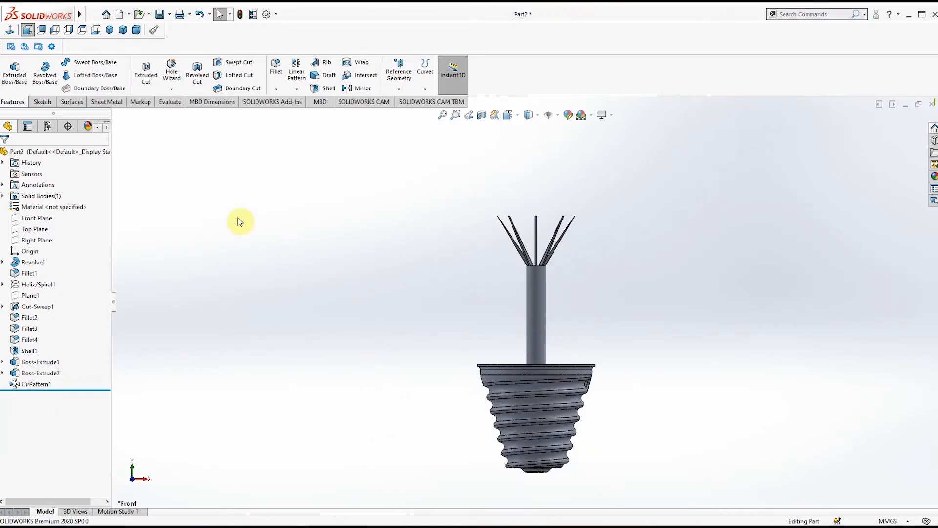
left_click(39, 218)
left_click(43, 202)
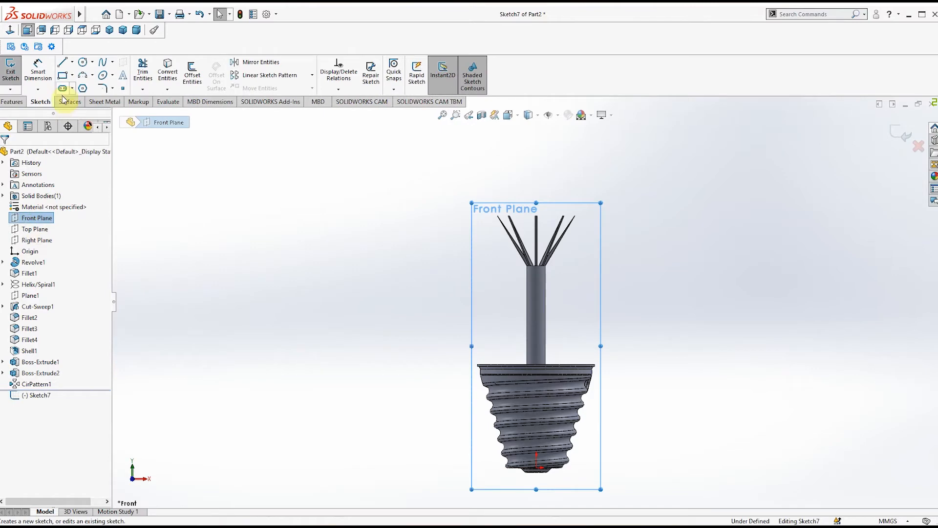
left_click(529, 116)
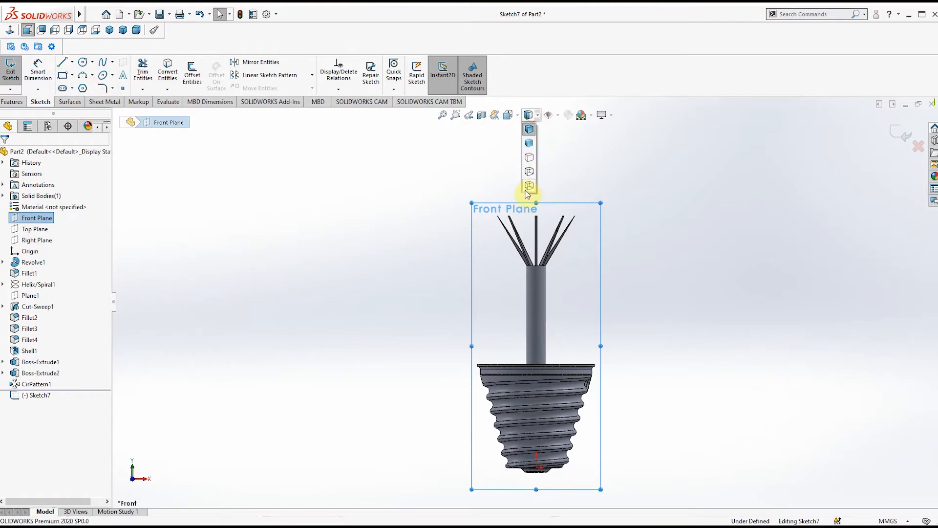
left_click(530, 185)
left_click(230, 171)
Draw a Bezier style spline from the base's upper-left rim, bulging outward and curving in above the stem to about 180 mm above the origin.
left_click(112, 63)
left_click(121, 88)
scroll(527, 373, "down", 10)
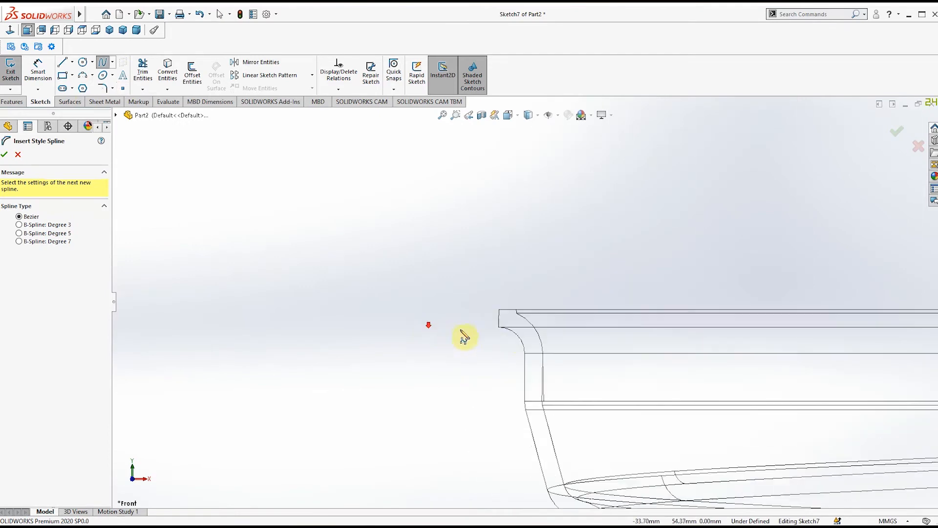
left_click(517, 311)
scroll(514, 268, "up", 10)
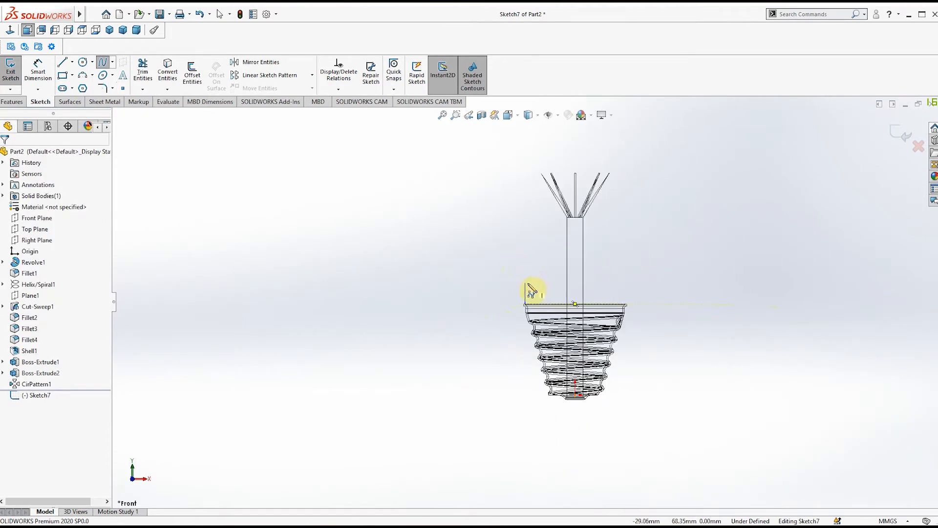
scroll(531, 293, "down", 3)
left_click(524, 301)
left_click(490, 256)
left_click(477, 223)
scroll(503, 213, "up", 5)
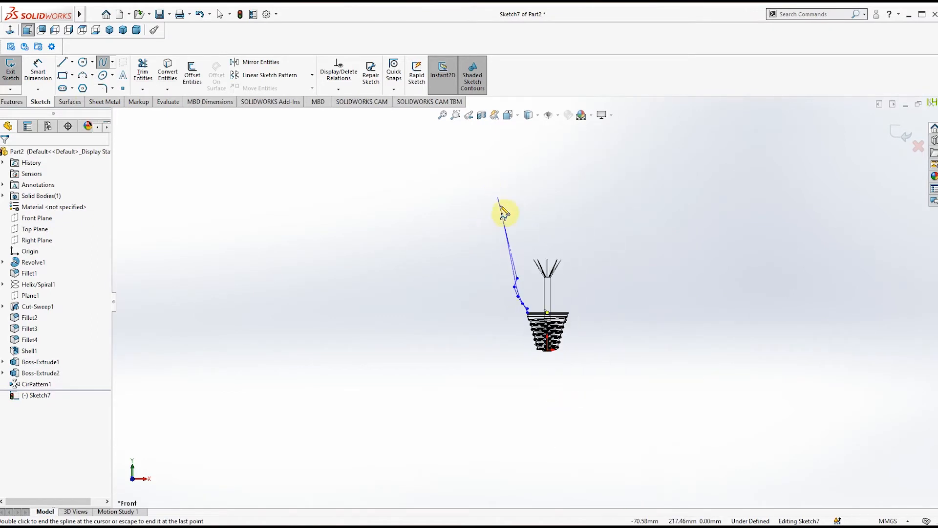
scroll(537, 252, "down", 5)
left_click(492, 302)
left_click(519, 256)
right_click(572, 233)
left_click(605, 235)
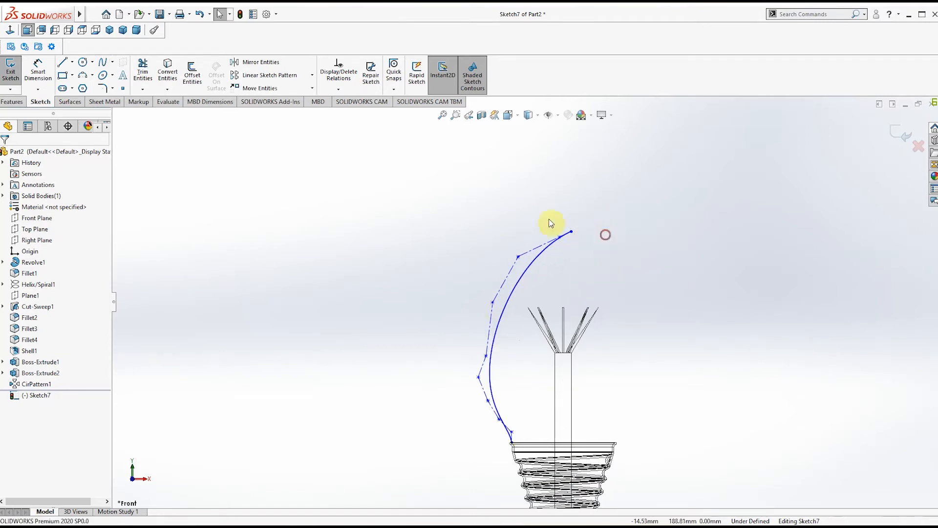
Draw a vertical centreline about 89 mm long upward from the centre of the stem's top edge.
left_click(72, 62)
left_click(85, 86)
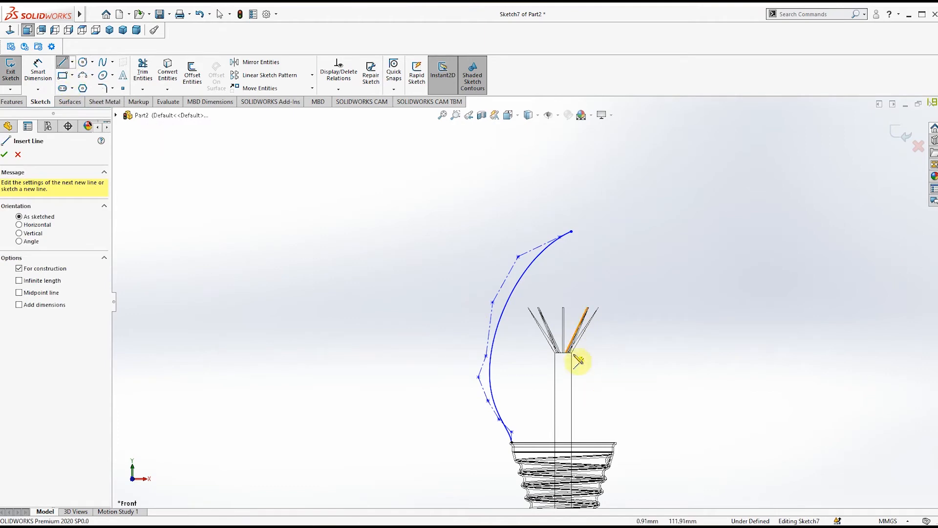
scroll(570, 359, "down", 5)
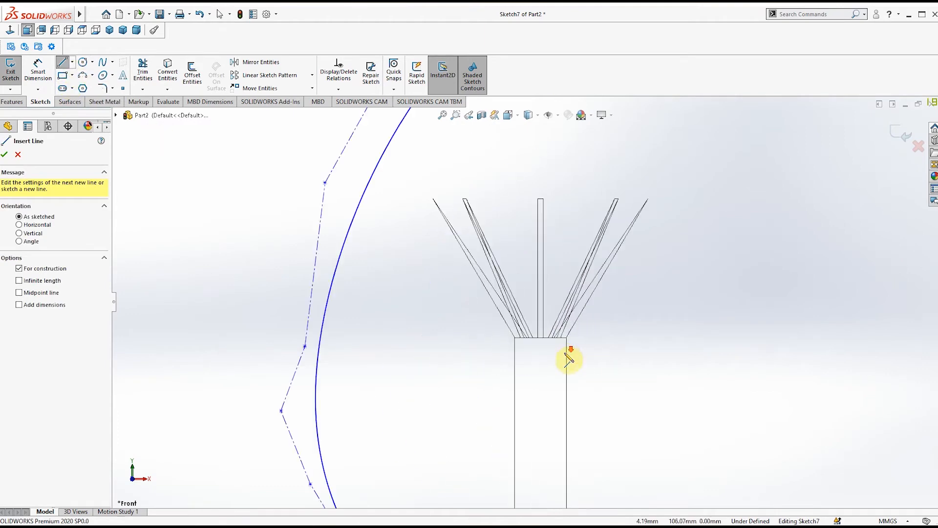
left_click(541, 337)
scroll(540, 204, "down", 2)
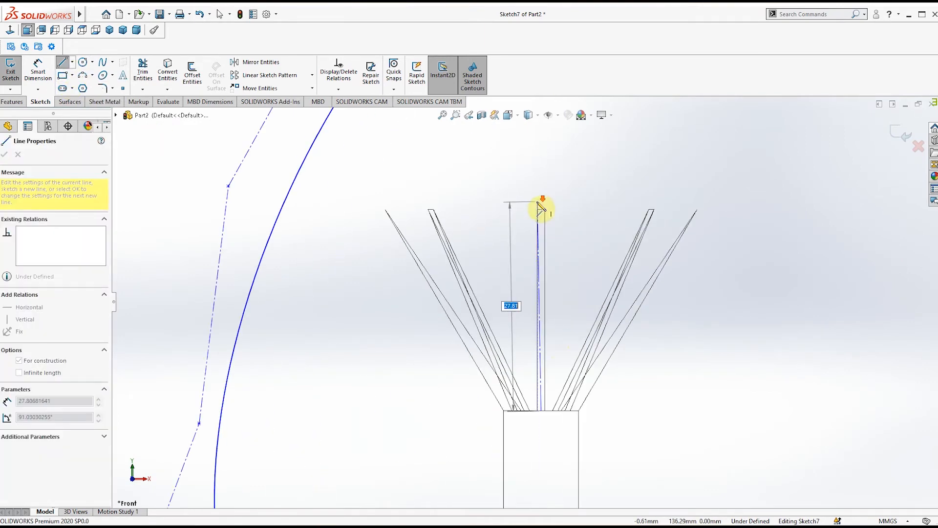
scroll(537, 244, "up", 3)
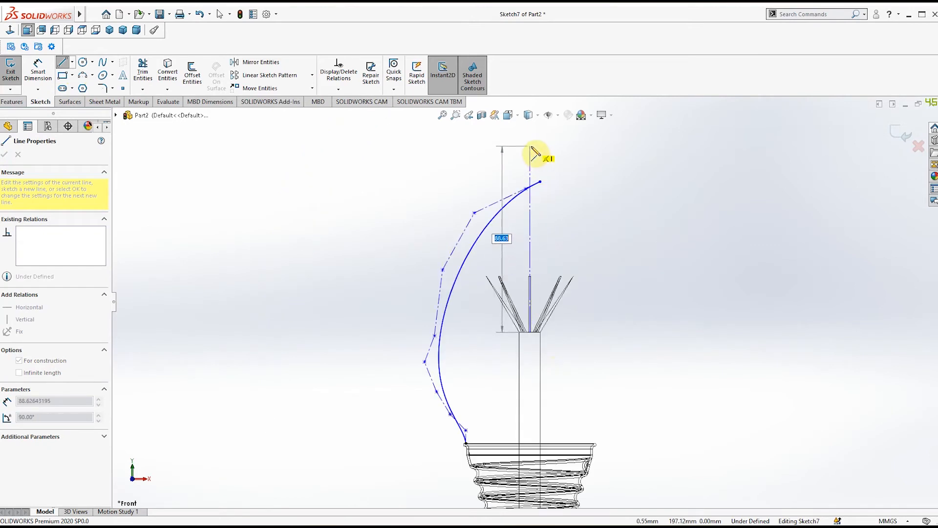
left_click(531, 147)
key("Escape")
key("Escape")
Make the spline's upper endpoint coincident with the centreline, and make its uppermost control polygon segment horizontal.
left_click(531, 166)
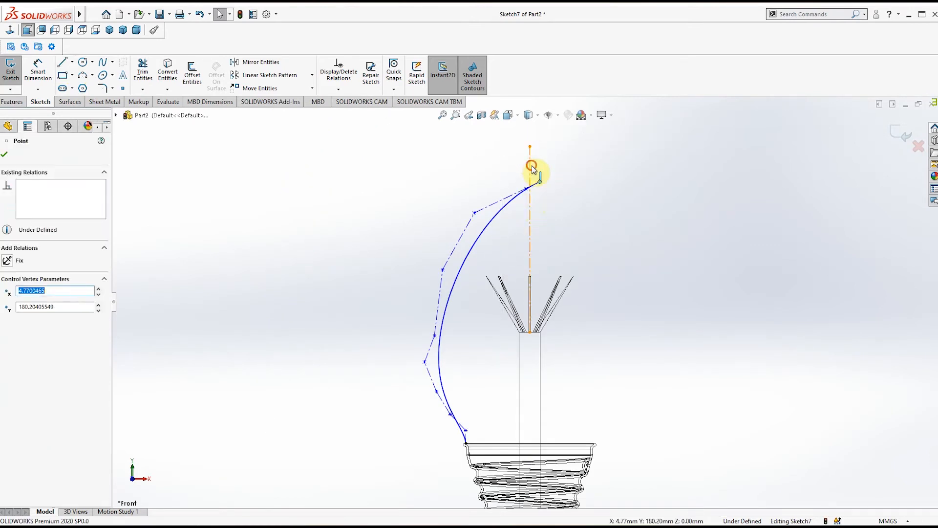
left_click(540, 181, "ctrl")
left_click(582, 123)
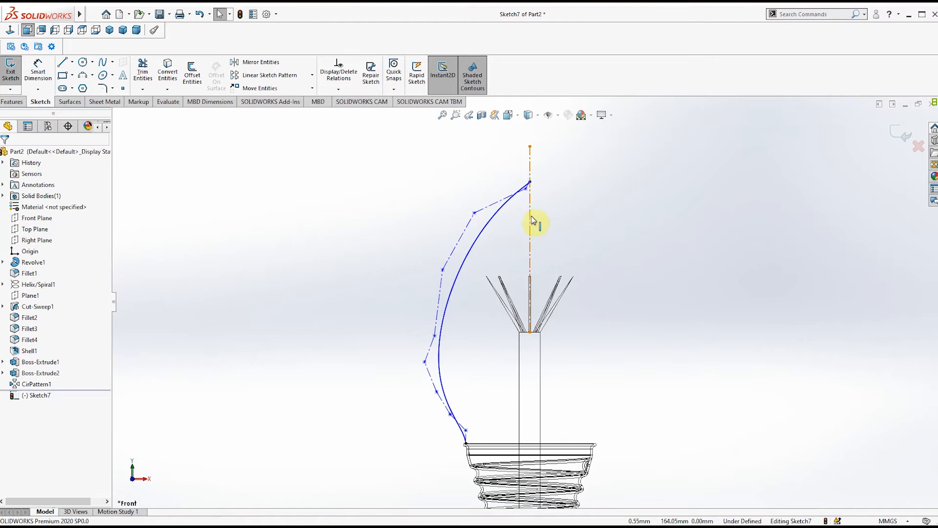
left_click_drag(528, 194, 504, 188)
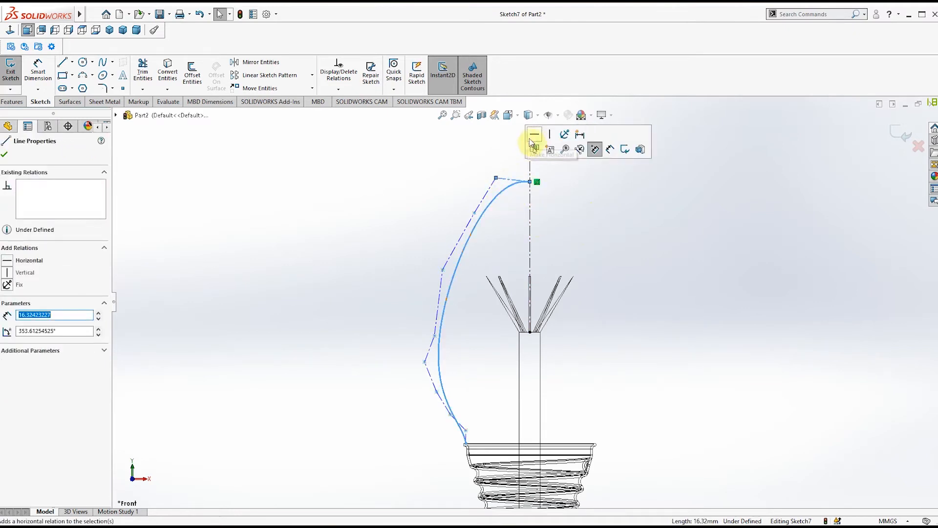
left_click(571, 200)
Make the spline's lowest control polygon segment vertical where it meets the base rim.
scroll(471, 445, "down", 5)
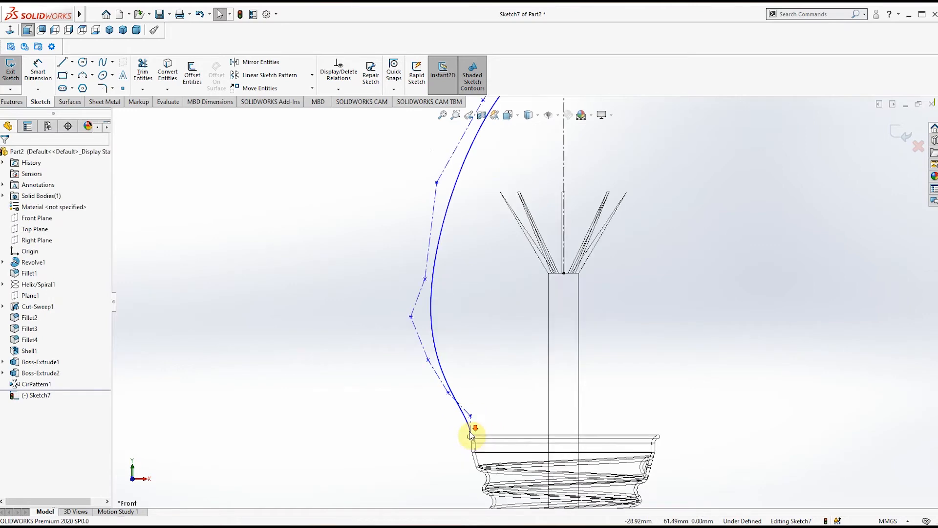
left_click(481, 391)
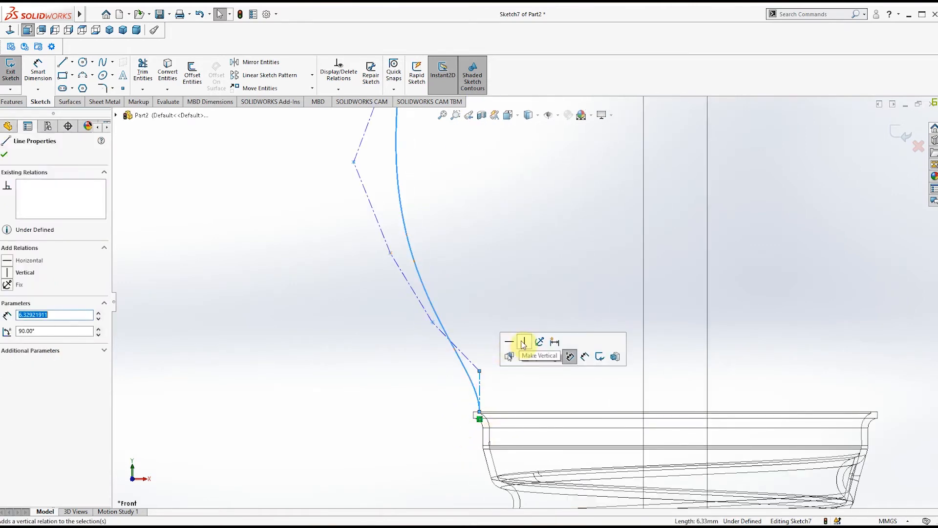
left_click(480, 310)
Reposition the spline's control vertices to form a rounder bulb with a narrow neck, placing the outermost one at about X -83, Y 95 mm.
left_click_drag(480, 371, 473, 297)
scroll(471, 355, "down", 4)
scroll(480, 351, "up", 6)
scroll(484, 356, "up", 4)
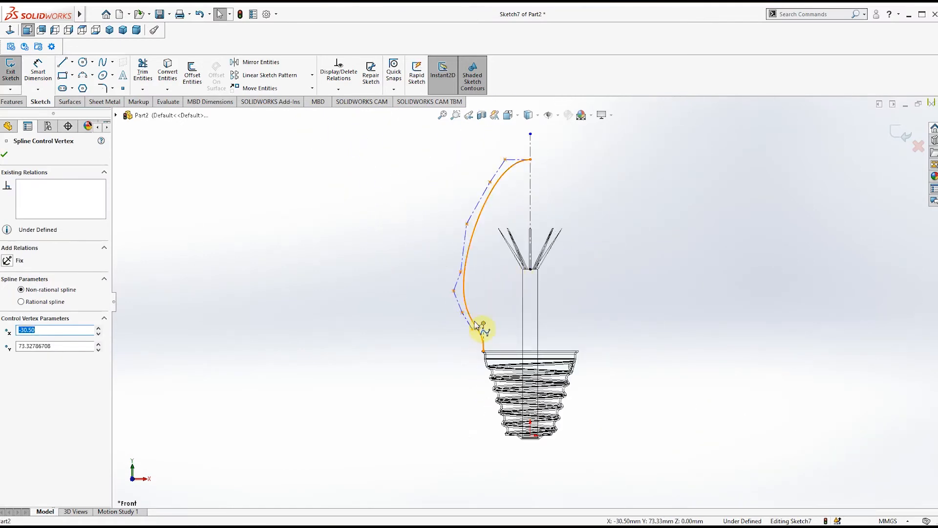
mouse_move(464, 274)
left_mouse_down()
mouse_move(434, 241)
mouse_move(442, 182)
mouse_move(478, 161)
mouse_move(457, 165)
mouse_move(467, 174)
left_mouse_up()
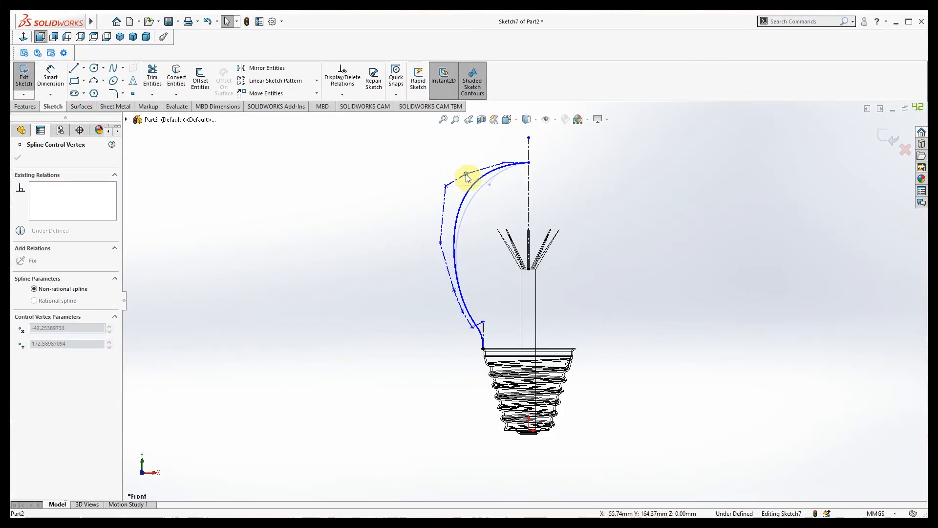
scroll(557, 276, "up", 3)
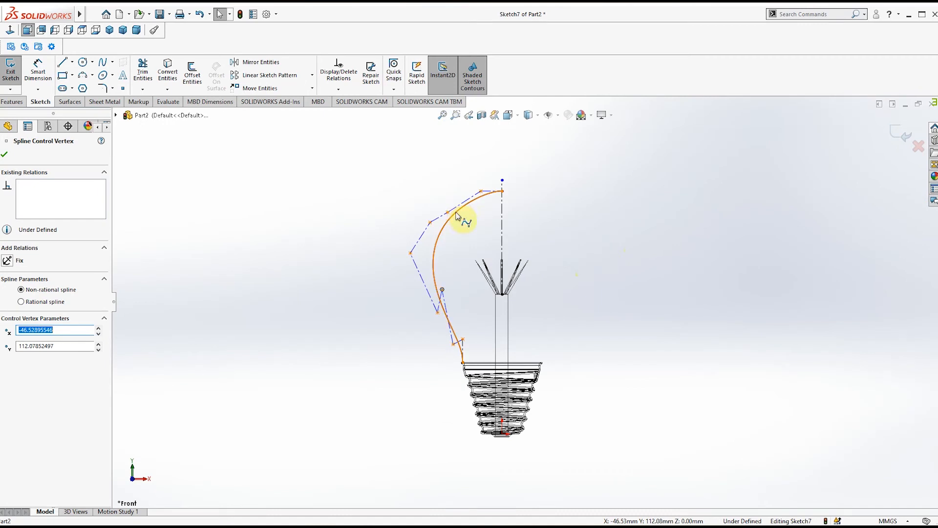
mouse_move(447, 213)
left_mouse_down()
mouse_move(428, 193)
mouse_move(441, 201)
left_mouse_up()
left_click_drag(444, 299, 396, 312)
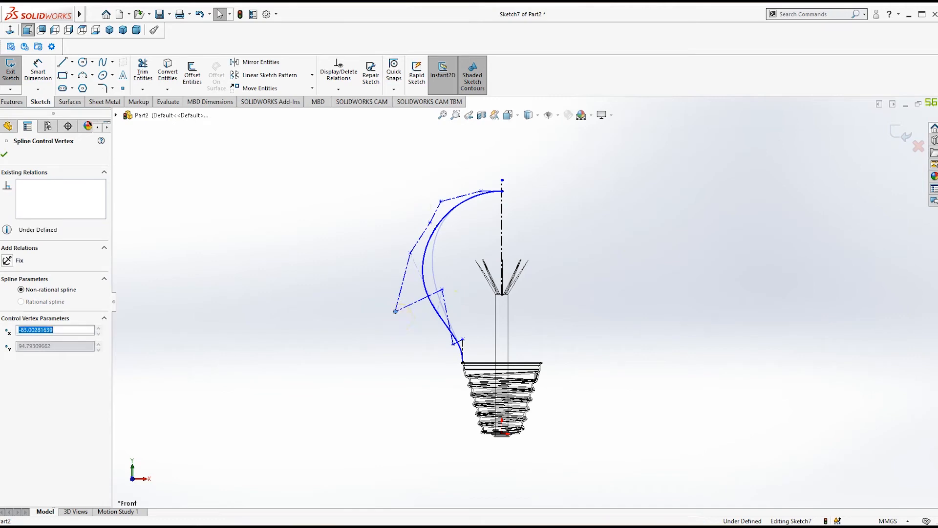
scroll(413, 372, "down", 1)
scroll(416, 371, "up", 2)
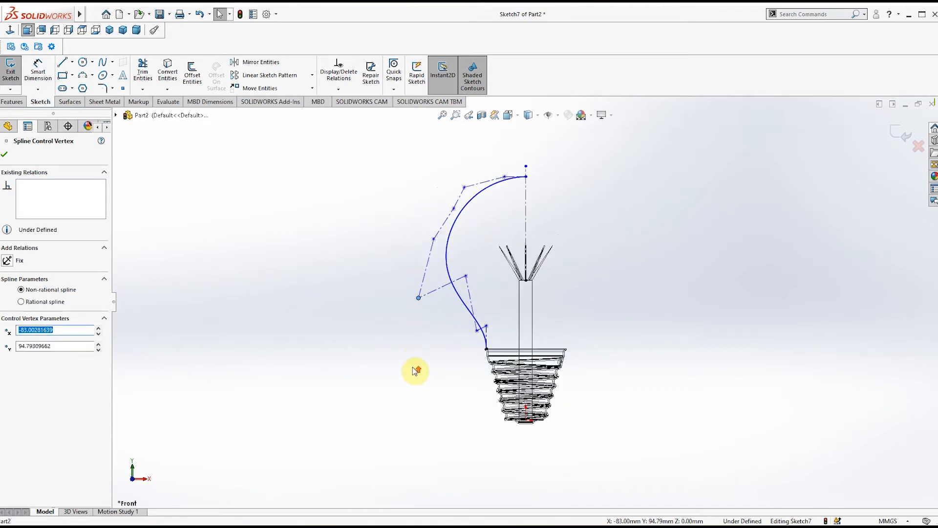
Revolve the bulb outline 360 degrees about the vertical centreline as a surface, and display the model shaded.
left_click(69, 101)
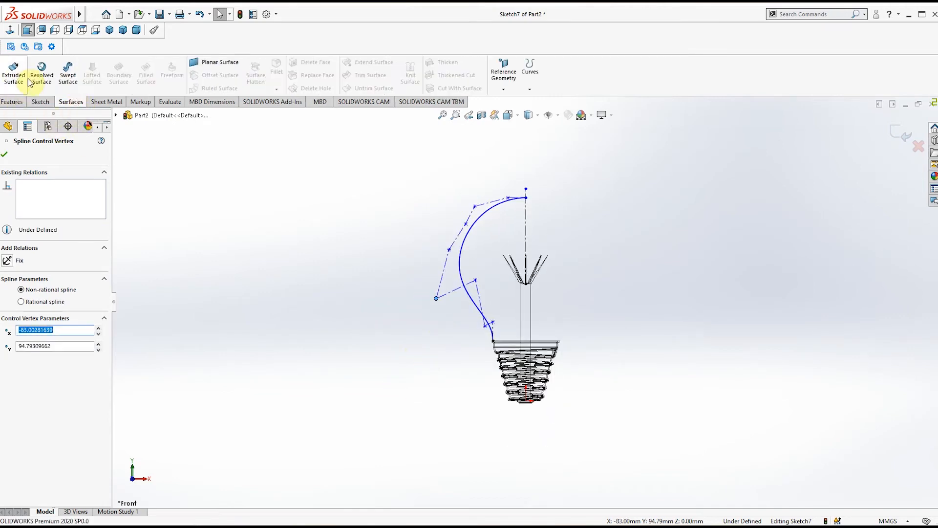
left_click(42, 73)
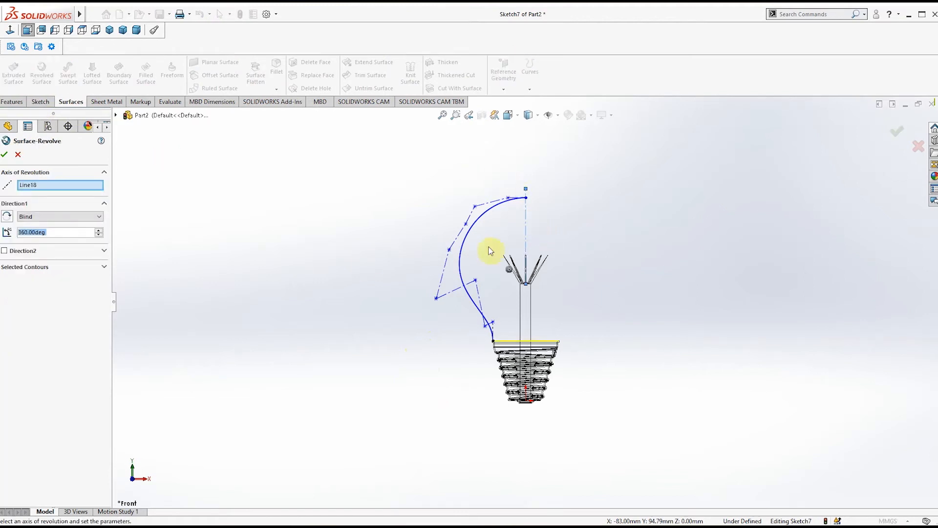
left_click(6, 154)
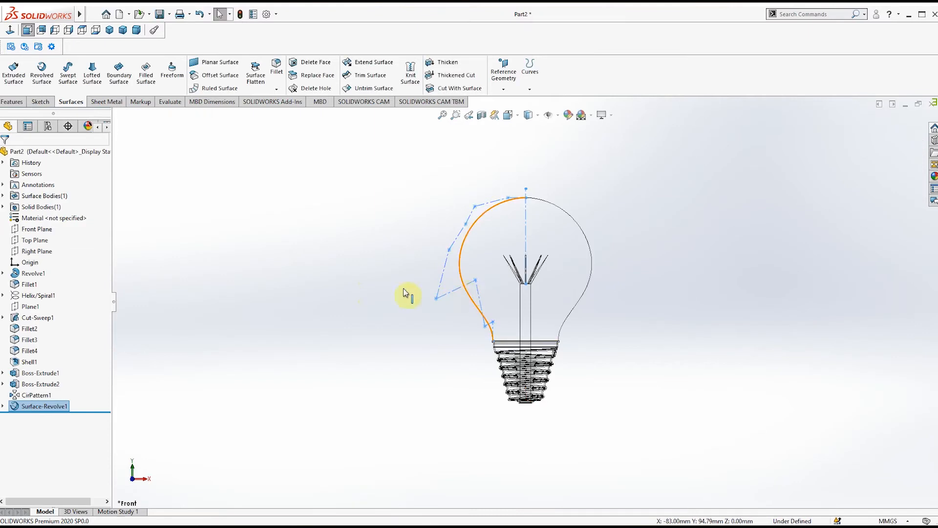
left_click(530, 115)
left_click(536, 132)
mouse_move(561, 210)
middle_mouse_down()
mouse_move(496, 287)
mouse_move(508, 202)
mouse_move(398, 251)
mouse_move(541, 216)
mouse_move(498, 226)
mouse_move(511, 205)
mouse_move(504, 215)
middle_mouse_up()
Apply the red high gloss plastic appearance to the revolved bulb surface.
left_click(935, 176)
left_click(793, 146)
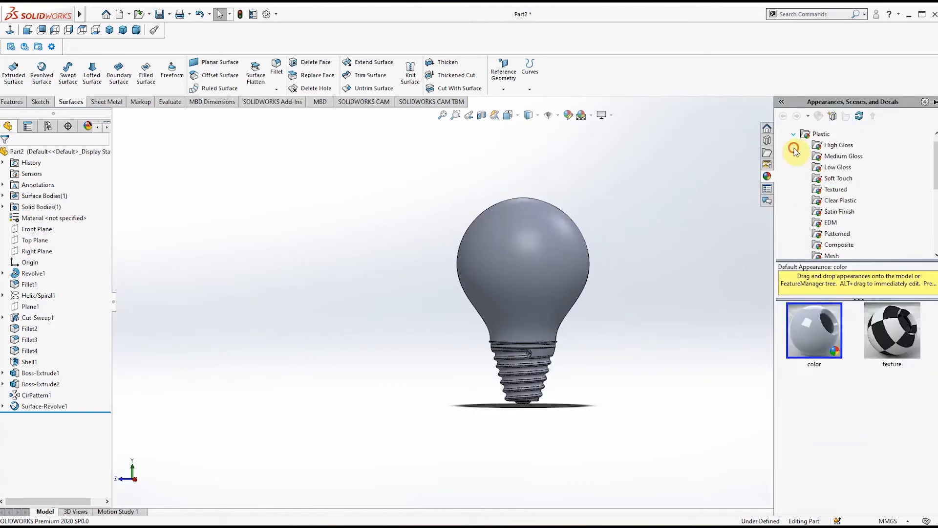
left_click(832, 145)
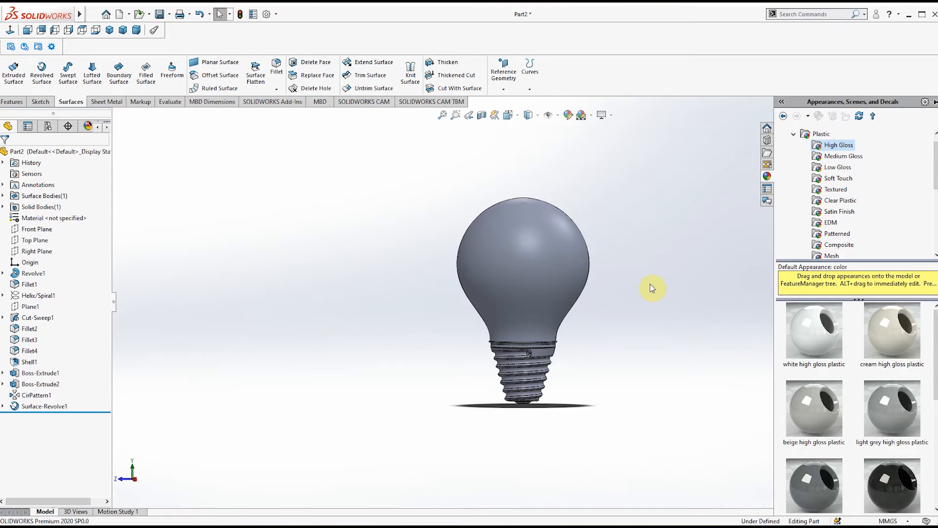
scroll(838, 354, "down", 2)
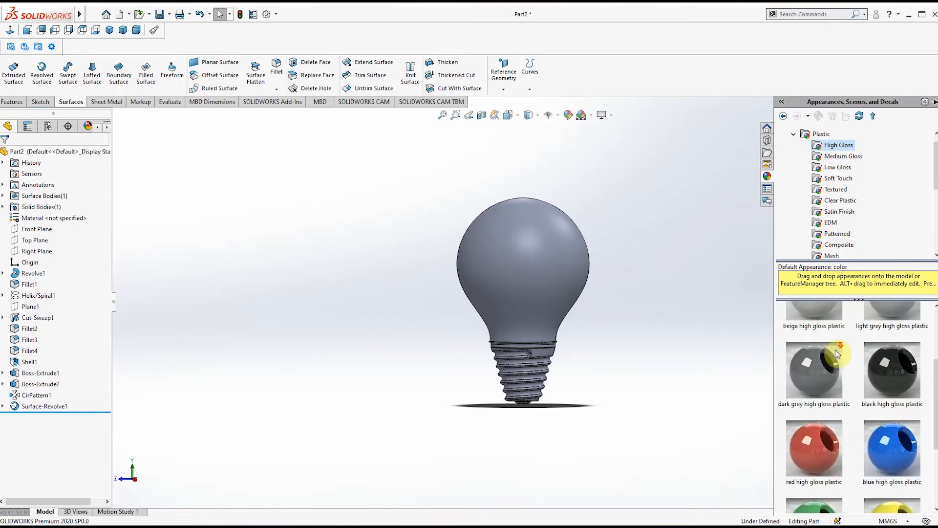
left_click(811, 446)
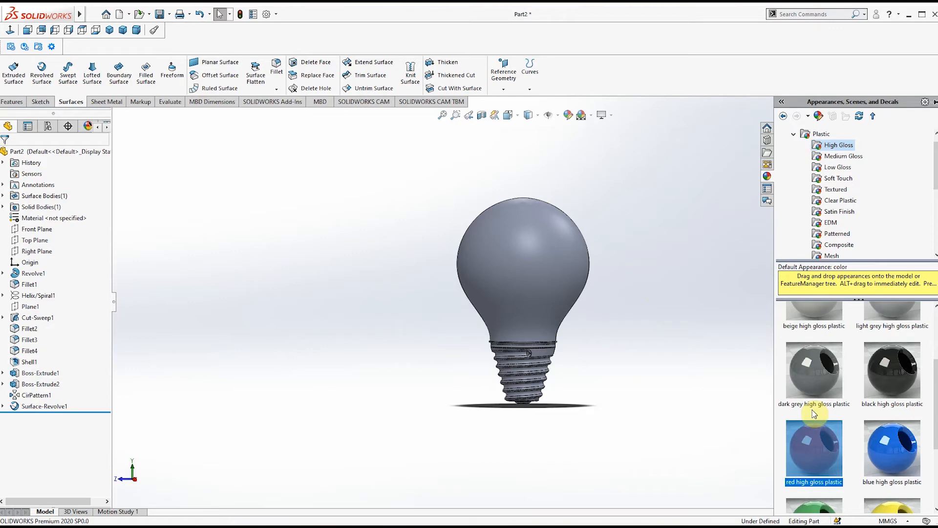
left_click_drag(825, 456, 931, 205)
left_click(934, 177)
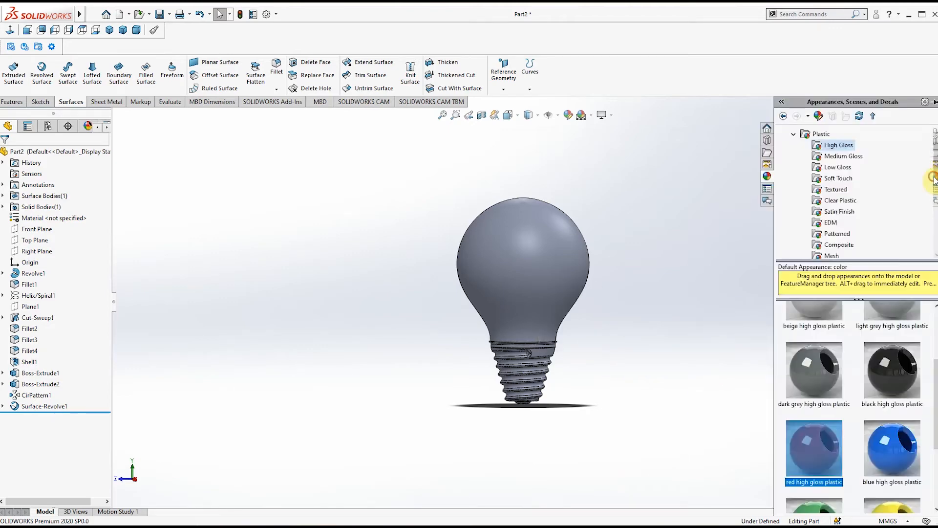
scroll(821, 447, "down", 2)
scroll(821, 442, "up", 3)
scroll(833, 460, "down", 3)
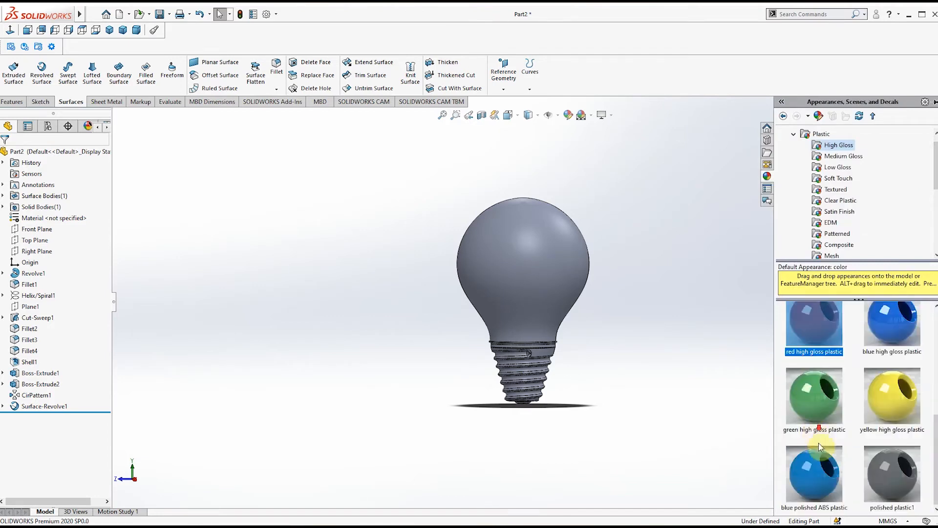
left_click_drag(812, 328, 512, 274)
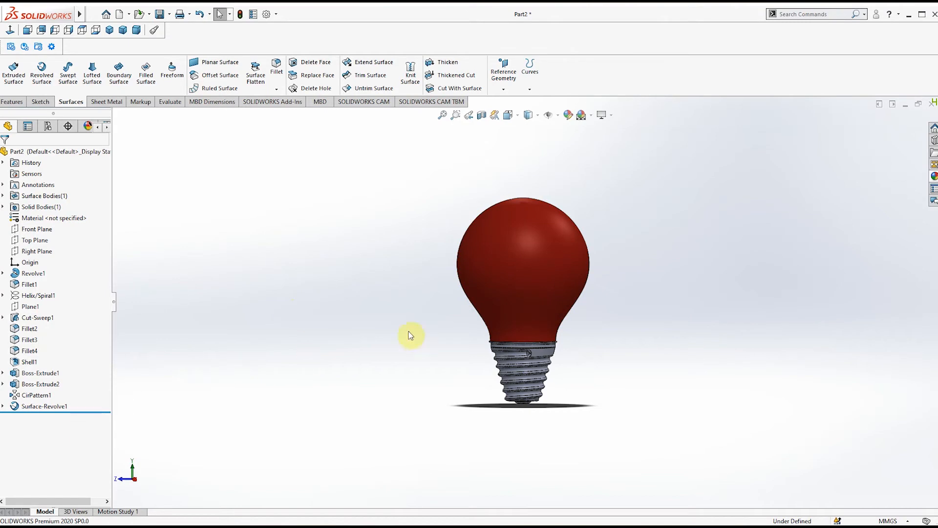
Hide the bulb surface and apply yellow high gloss plastic to the base, stem and filament supports.
left_click(57, 407)
left_click(63, 392)
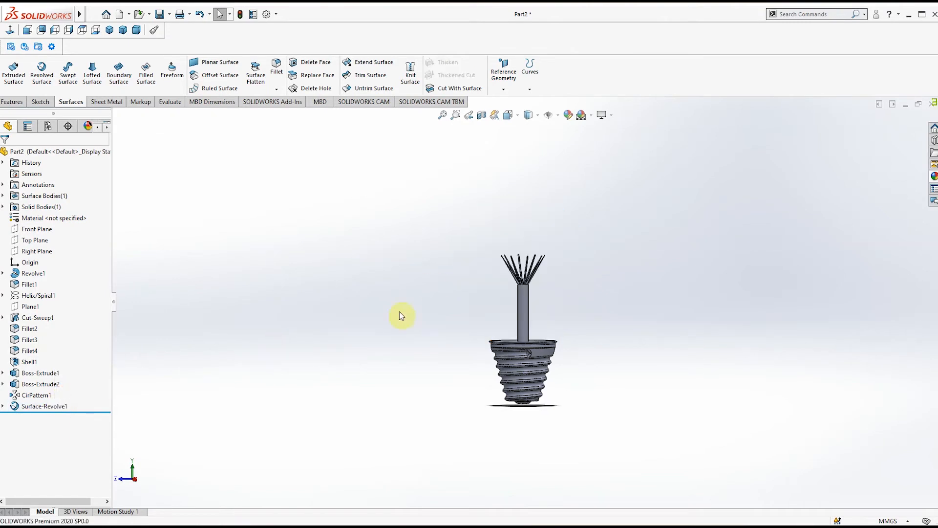
middle_click_drag(401, 316, 424, 324)
left_click(934, 176)
left_click_drag(857, 331, 534, 276)
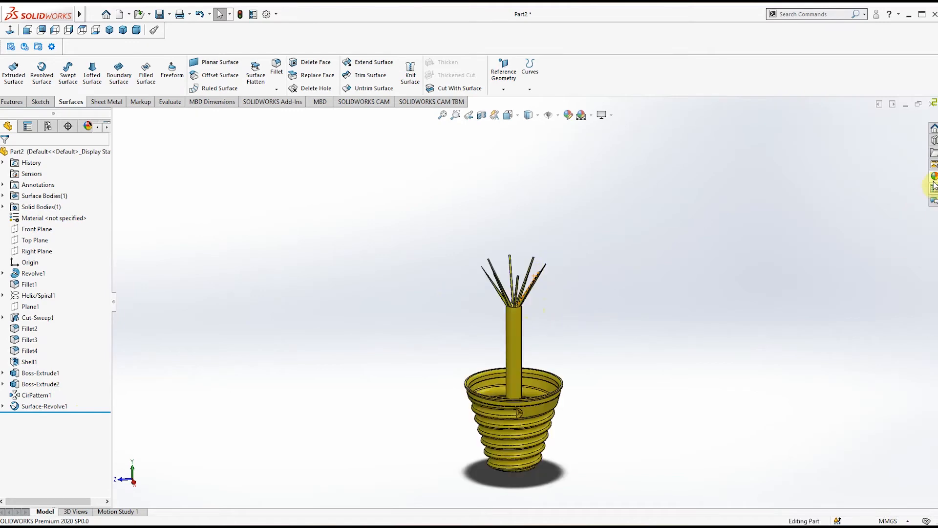
Apply blue high gloss plastic to the extruded central stem feature.
left_click(934, 176)
left_click_drag(895, 344, 518, 341)
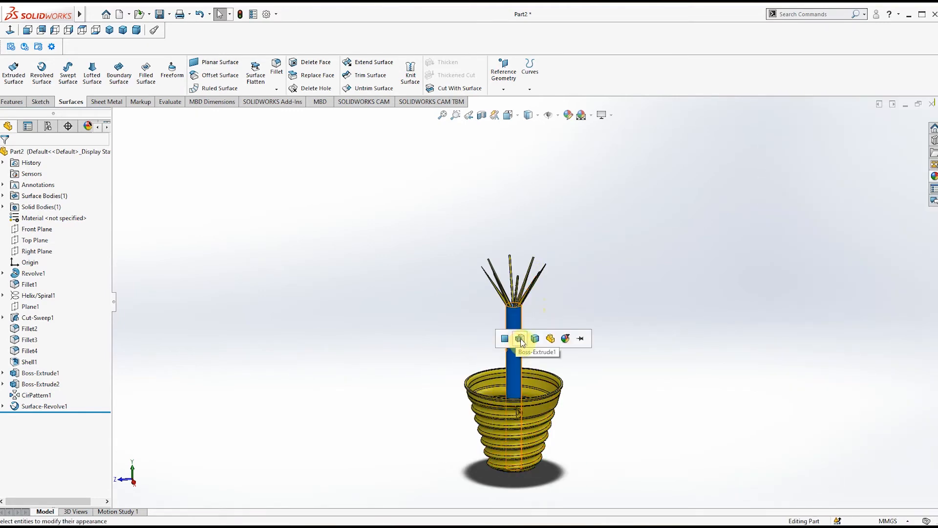
left_click(520, 339)
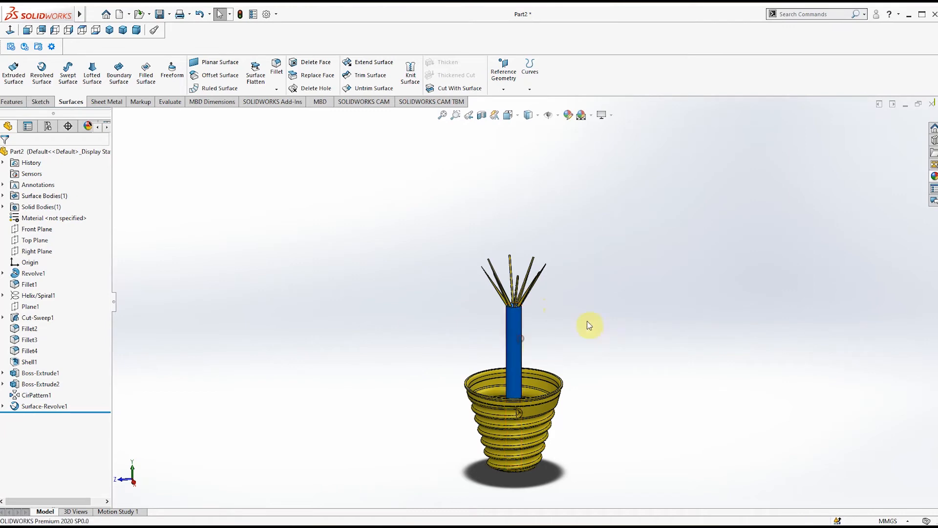
Apply yellow high gloss plastic to the base's thread fillet and to the outer band face just below the rim.
left_click(933, 174)
left_click_drag(868, 421, 526, 422)
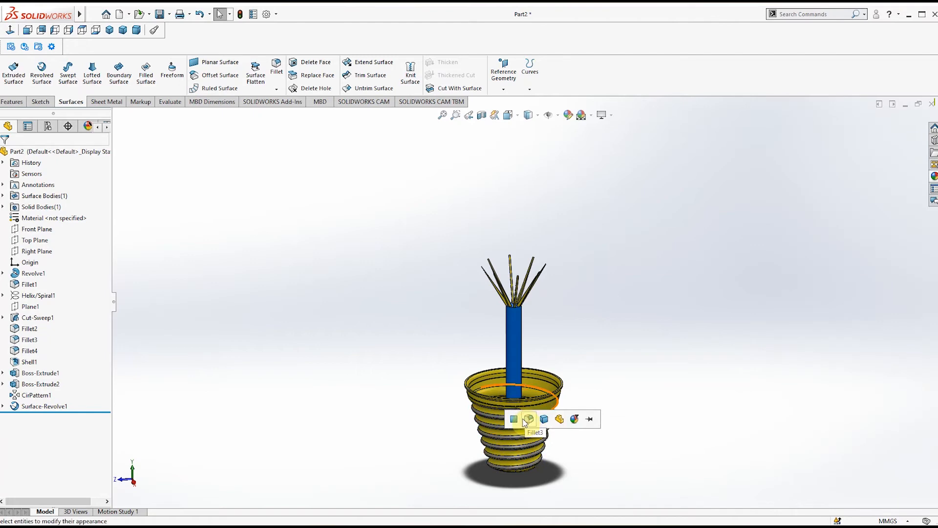
scroll(519, 423, "up", 5)
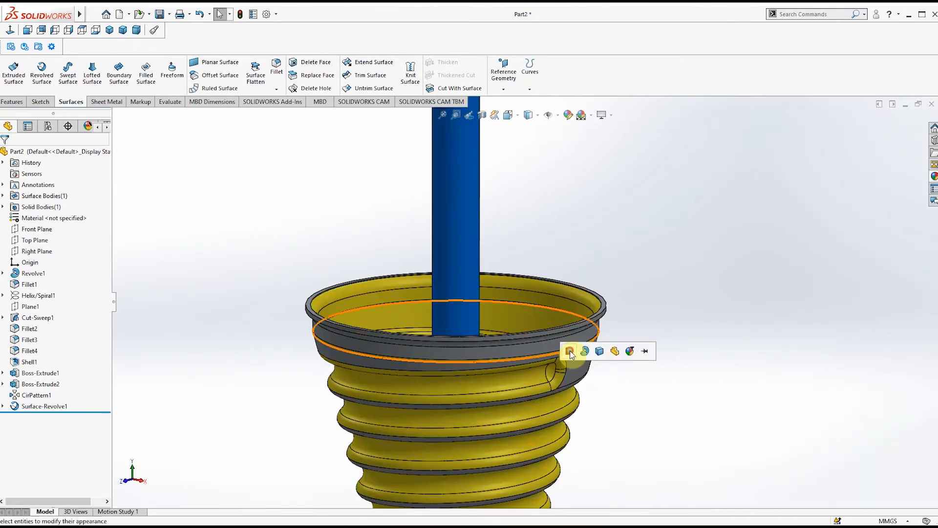
left_click(933, 176)
left_click_drag(886, 381, 567, 348)
left_click(565, 345)
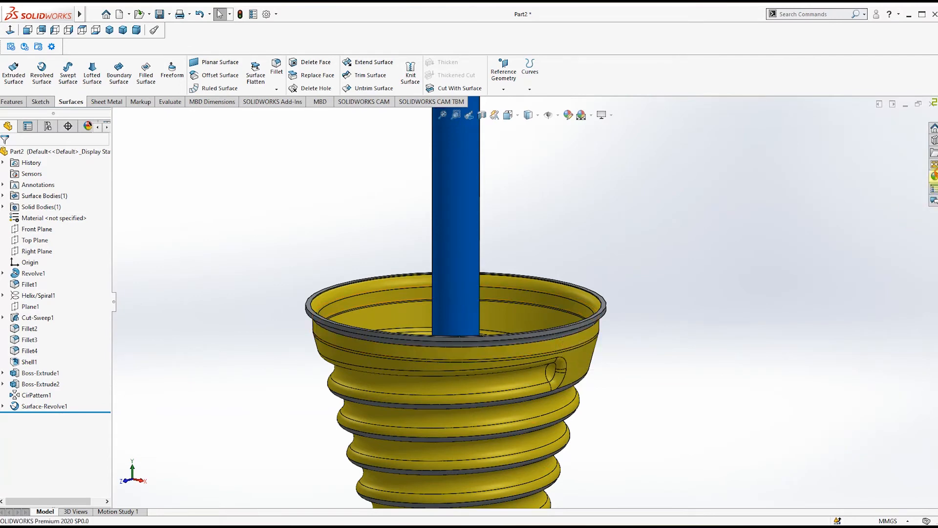
Apply yellow high gloss plastic to the outer face of the rim around the top of the base.
left_click(933, 176)
left_click_drag(805, 398, 516, 337)
left_click(933, 176)
left_click_drag(888, 382, 511, 344)
left_click(509, 342)
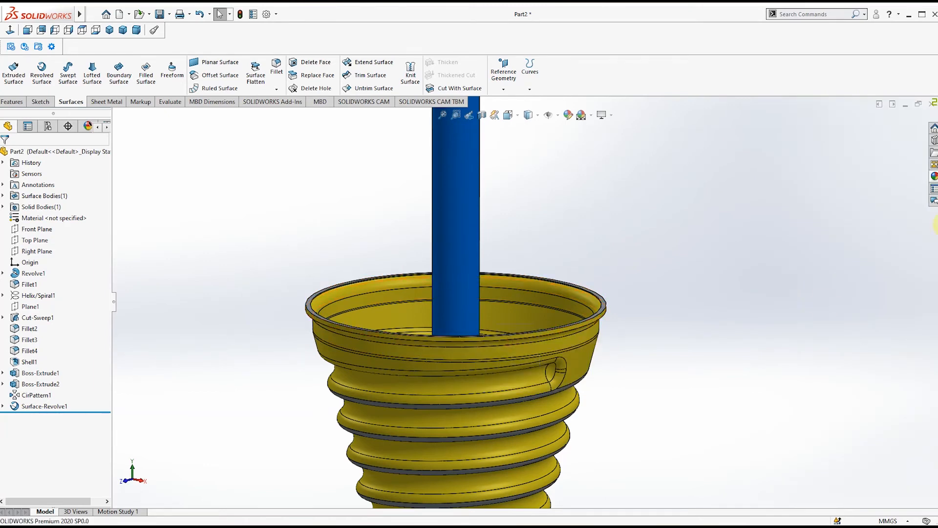
Apply yellow high gloss plastic to the remaining grey faces along the base's thread.
left_click(933, 176)
left_click_drag(882, 408, 503, 407)
scroll(611, 323, "down", 2)
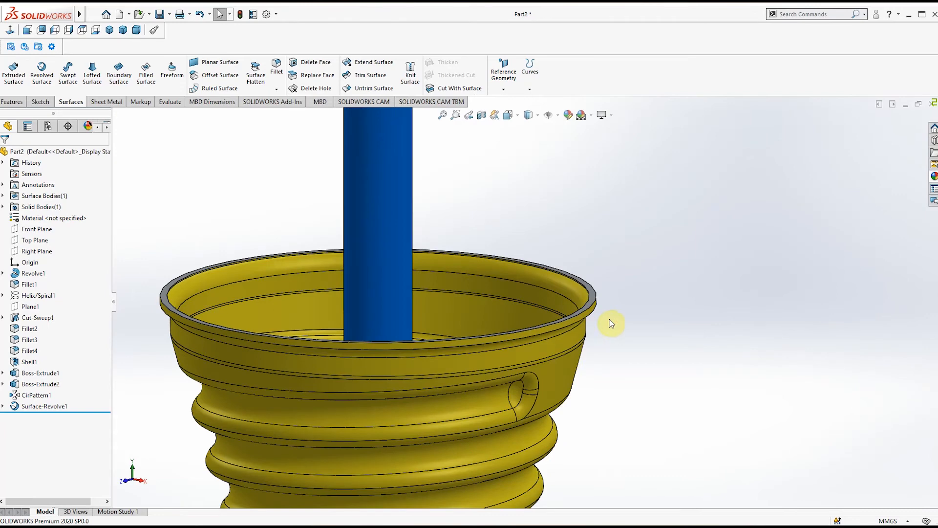
Apply yellow high gloss plastic to the narrow flat face on top of the base rim.
left_click(933, 190)
left_click_drag(886, 405, 807, 299)
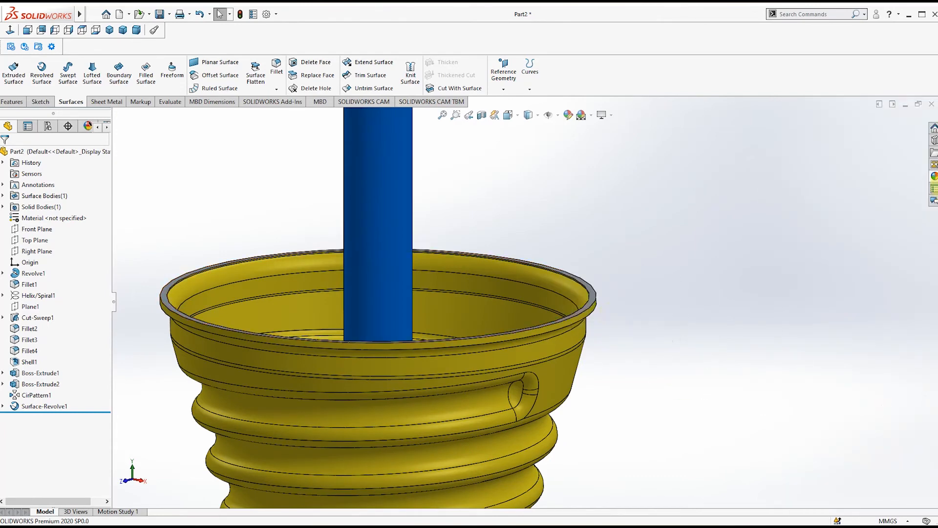
left_click(933, 175)
left_click_drag(890, 397, 594, 295)
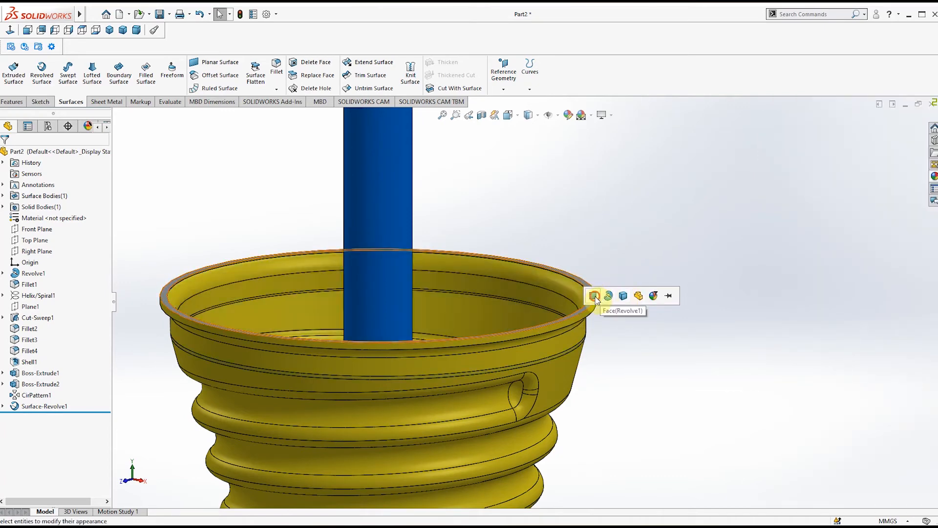
left_click(594, 296)
Apply red medium gloss plastic to the circular pattern of filament supports.
scroll(615, 258, "up", 6)
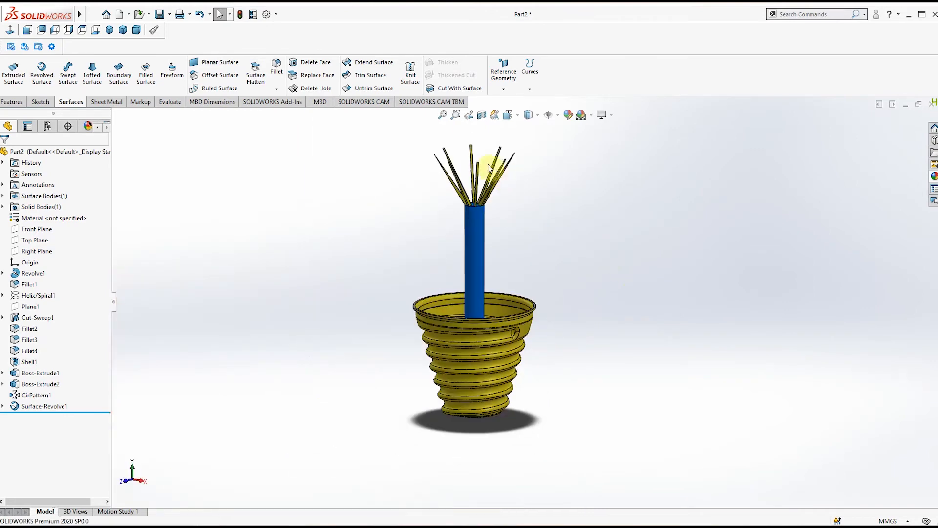
scroll(490, 168, "down", 6)
left_click(933, 176)
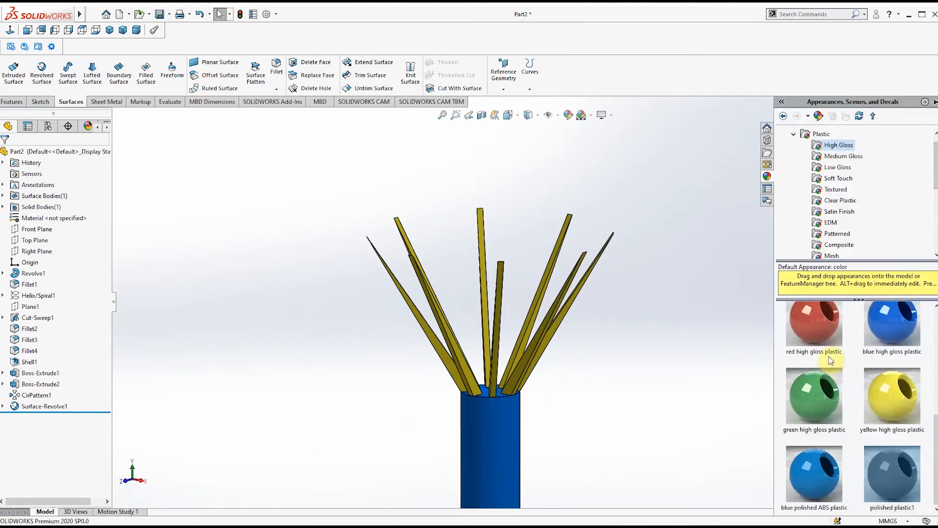
scroll(829, 360, "up", 5)
scroll(808, 356, "down", 3)
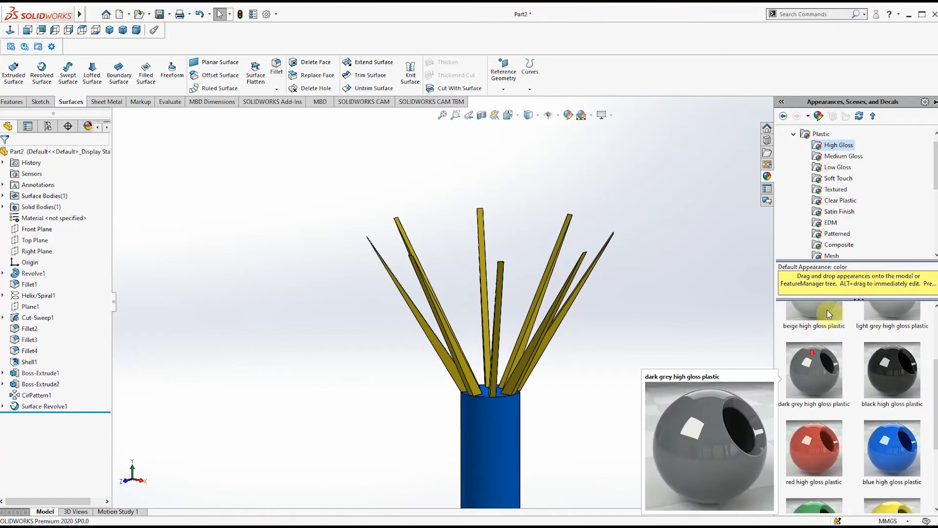
left_click(844, 156)
scroll(841, 414, "down", 4)
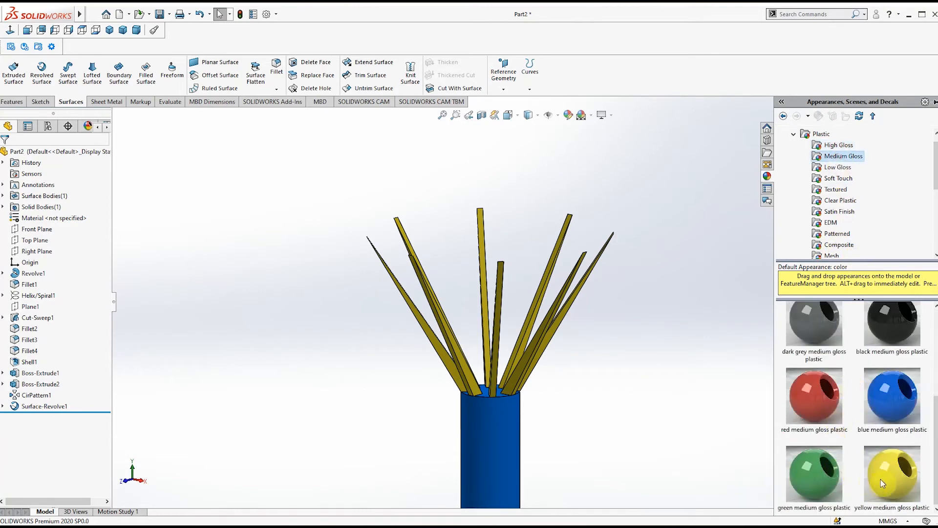
left_click_drag(837, 419, 557, 312)
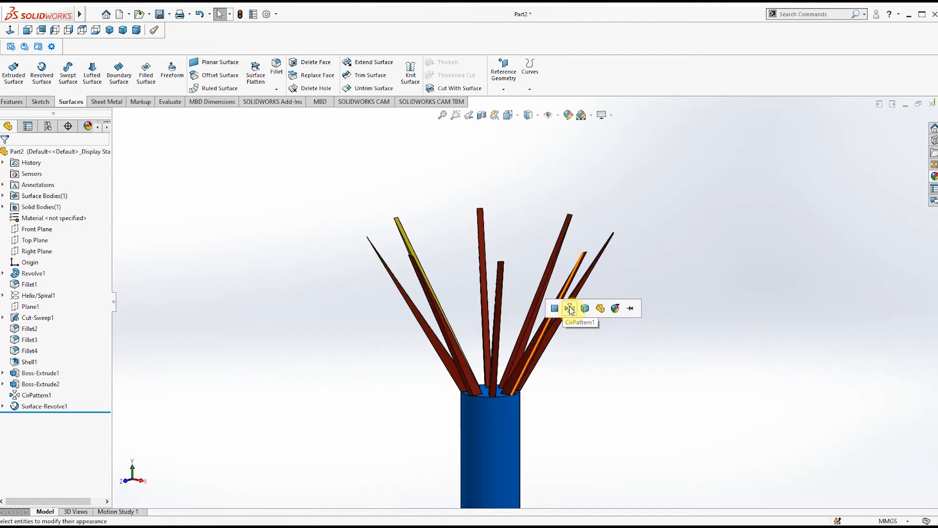
left_click(569, 308)
Apply red medium gloss plastic to the original filament support that is still yellow.
scroll(549, 324, "up", 5)
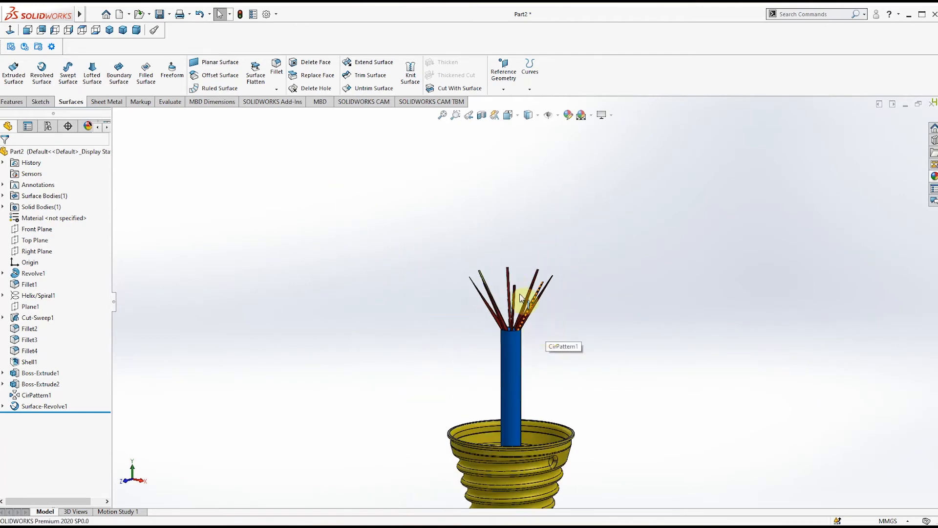
scroll(521, 296, "down", 6)
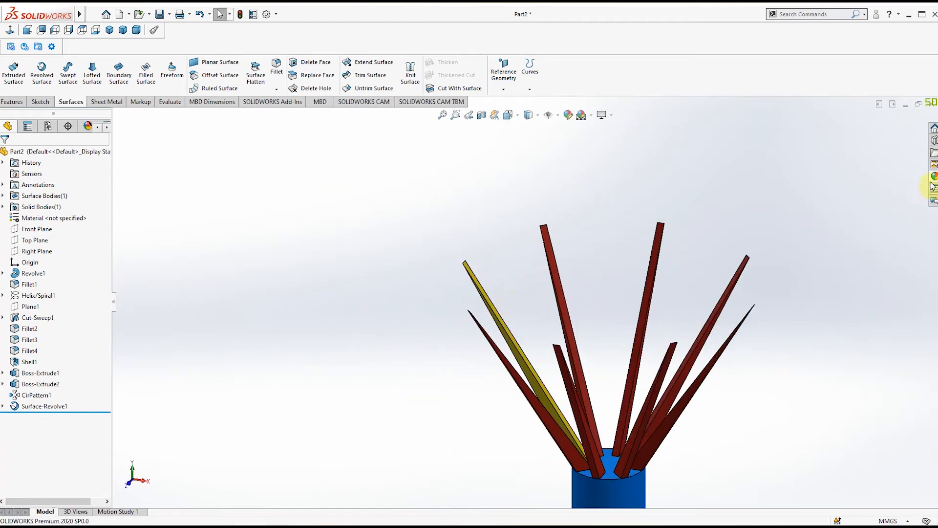
left_click(932, 178)
left_click_drag(814, 396, 502, 322)
left_click(501, 322)
Apply yellow high gloss plastic to the revolved base feature so that it covers the grey underside faces.
scroll(453, 293, "down", 4)
scroll(454, 293, "up", 8)
scroll(601, 432, "up", 4)
middle_click_drag(593, 461, 575, 355)
middle_click_drag(567, 482, 547, 446)
scroll(547, 446, "up", 4)
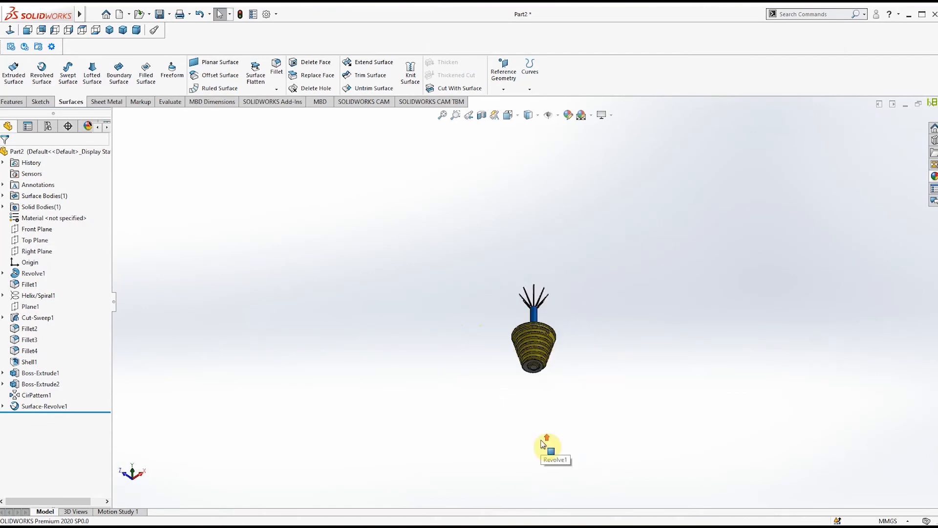
scroll(536, 342, "down", 10)
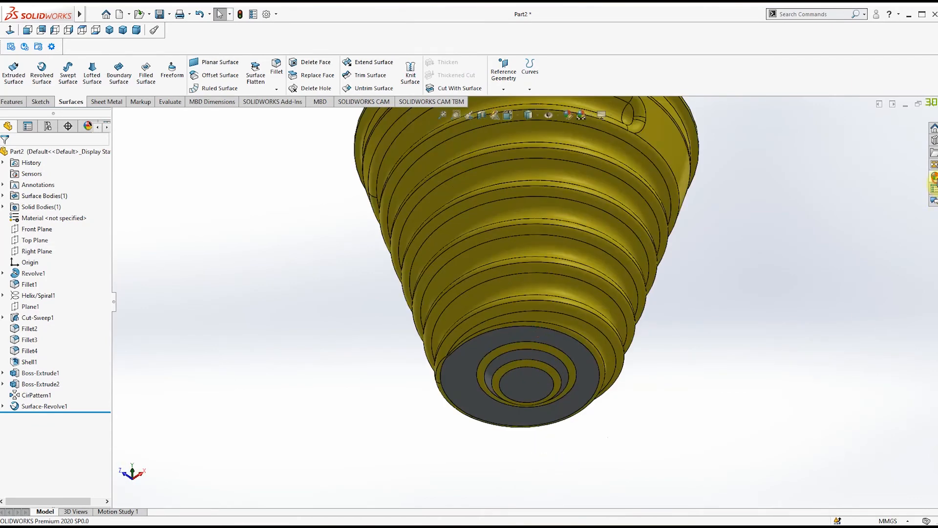
left_click(934, 176)
left_click(836, 146)
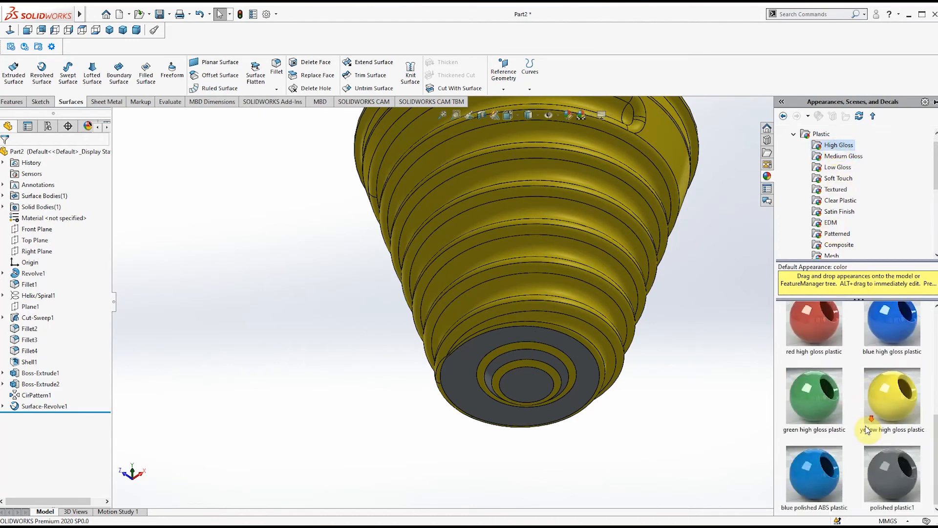
left_click_drag(890, 394, 589, 362)
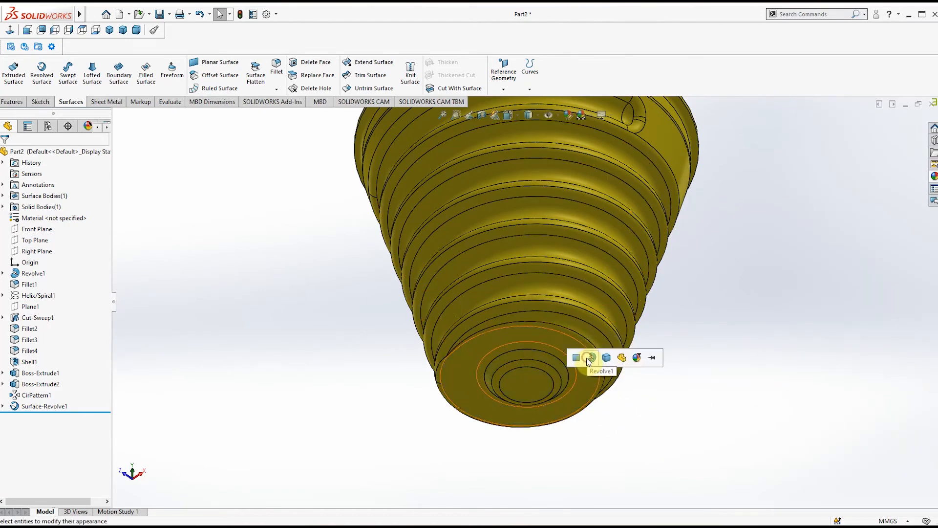
left_click(586, 358)
scroll(626, 355, "down", 3)
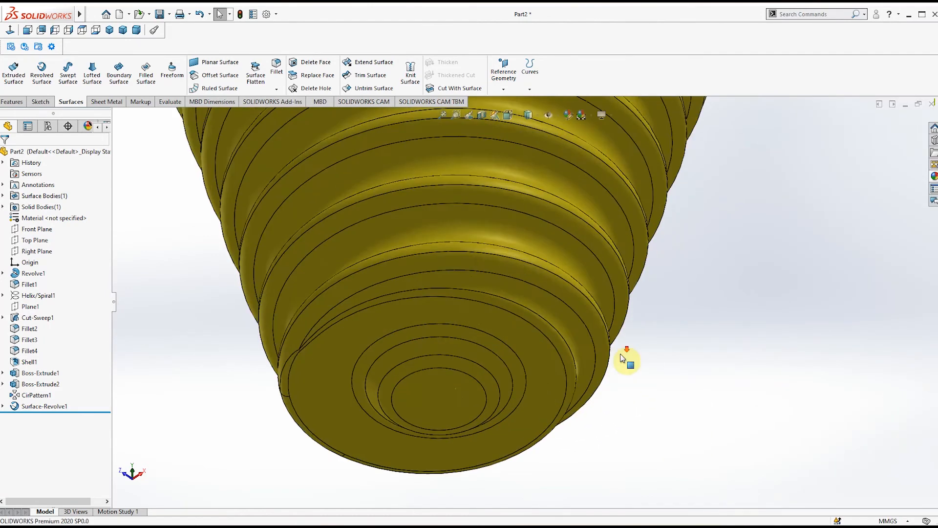
scroll(626, 361, "up", 8)
middle_click_drag(637, 413, 629, 376)
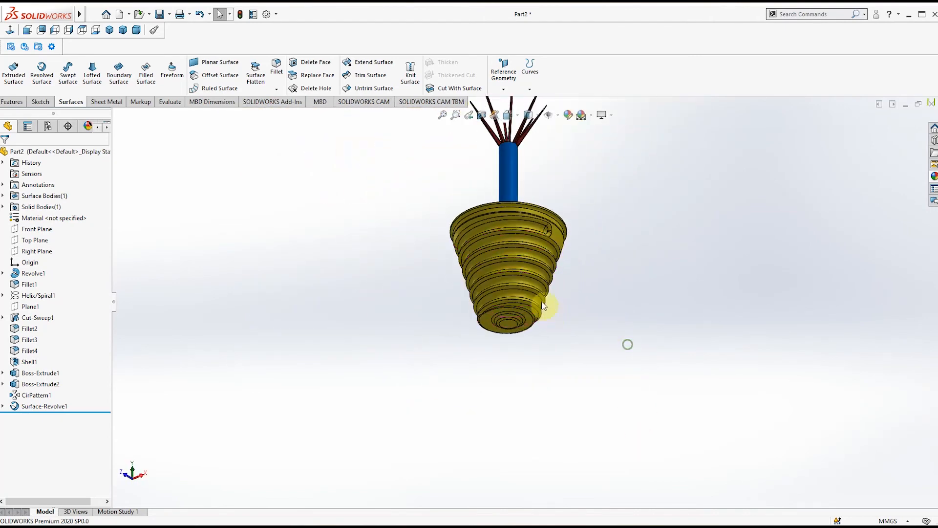
scroll(509, 318, "down", 5)
scroll(487, 272, "down", 1)
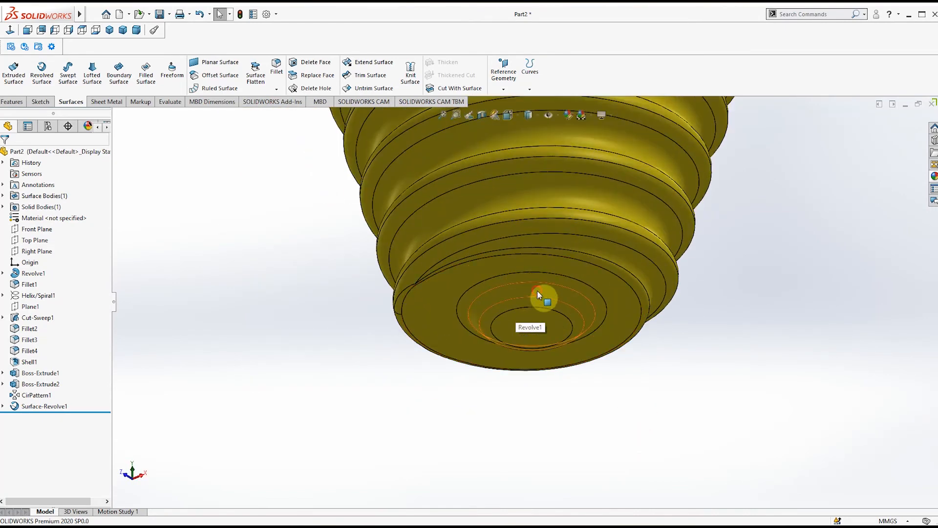
Apply black low gloss plastic to the outer narrow ring face on the underside of the base.
left_click(537, 292)
left_click(717, 328)
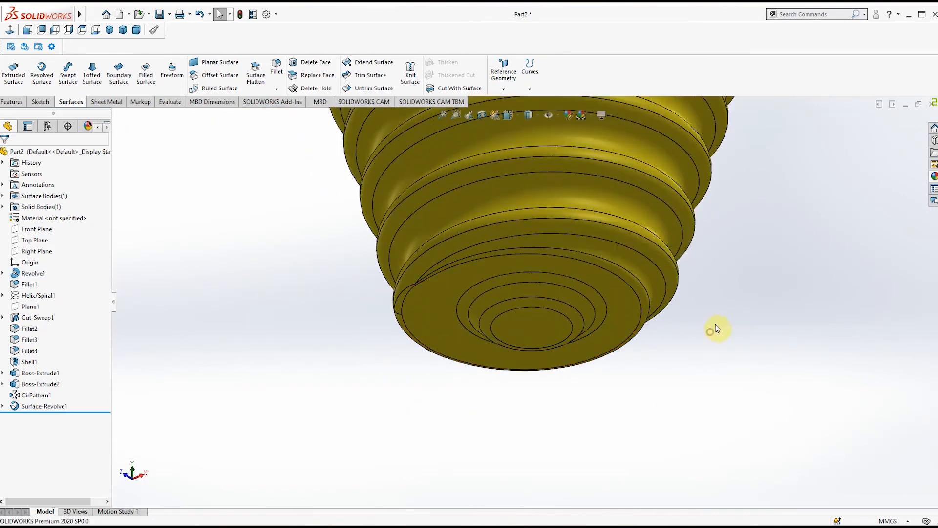
left_click(932, 178)
left_click(831, 191)
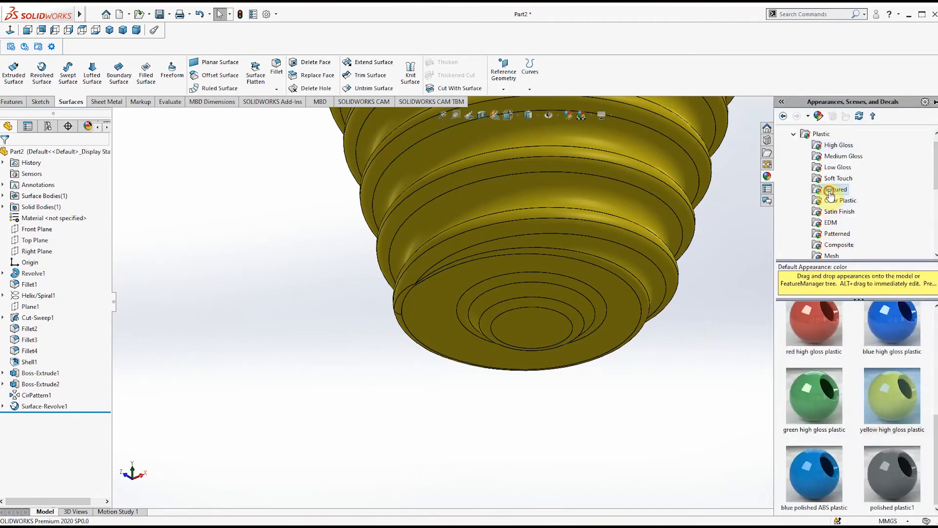
left_click(842, 156)
left_click(837, 168)
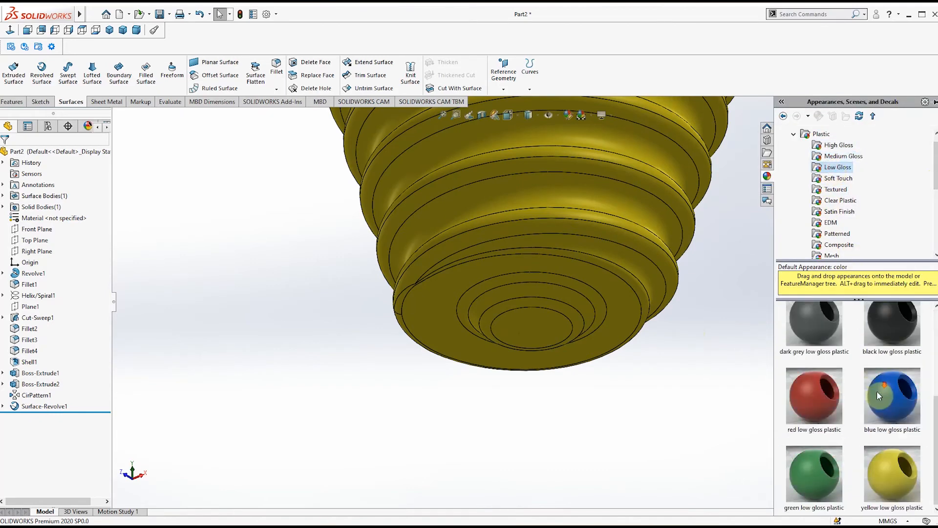
left_click_drag(885, 329, 550, 281)
left_click(549, 278)
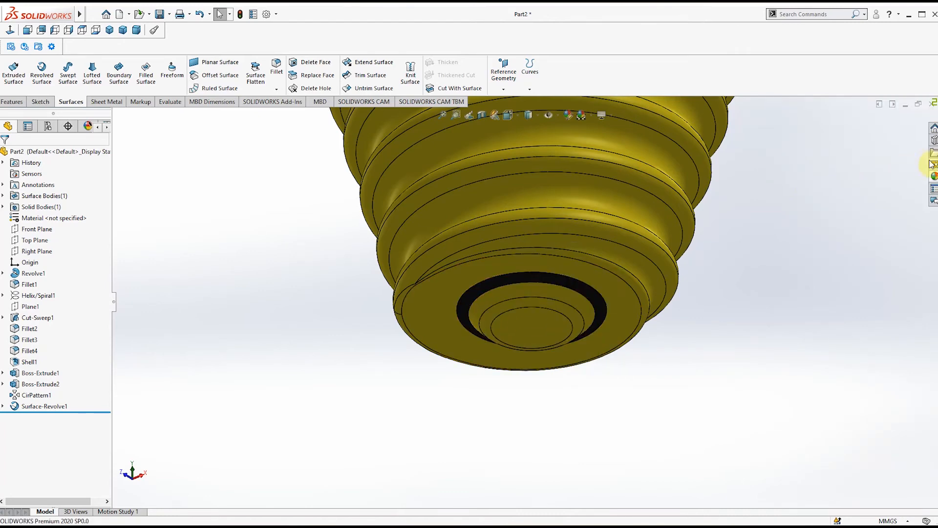
Apply black low gloss plastic to the remaining faces of the raised contact at the centre of the base's underside.
left_click(933, 177)
left_click_drag(892, 331, 515, 317)
left_click(514, 324)
left_click(933, 177)
left_click_drag(888, 331, 517, 301)
left_click(517, 301)
left_click(933, 176)
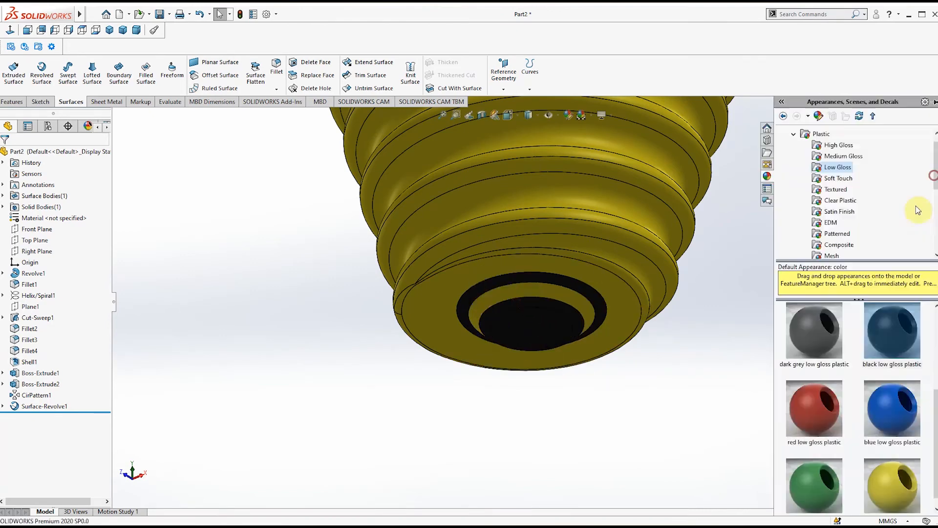
left_click_drag(893, 330, 518, 293)
left_click(779, 284)
Switch to the isometric view and show the hidden Surface-Revolve1 glass surface.
middle_click_drag(725, 230, 713, 313)
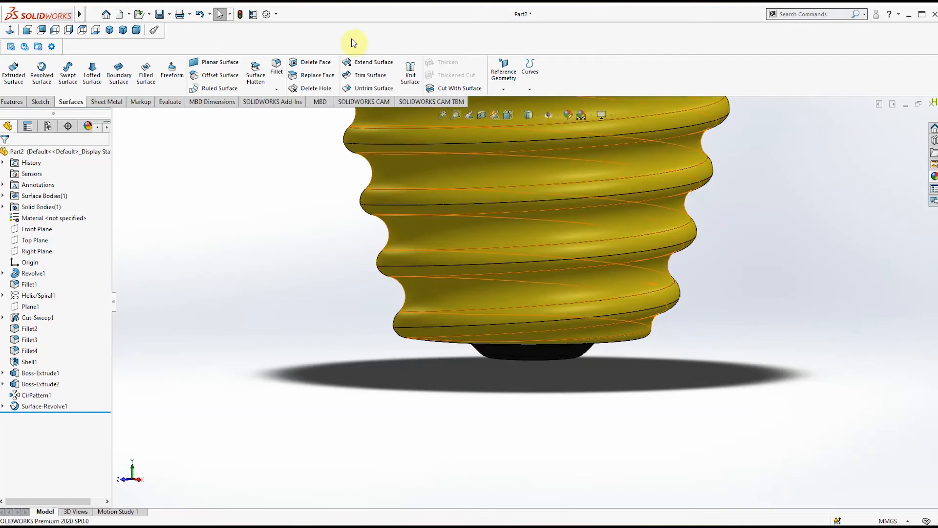
left_click(109, 30)
left_click(43, 406)
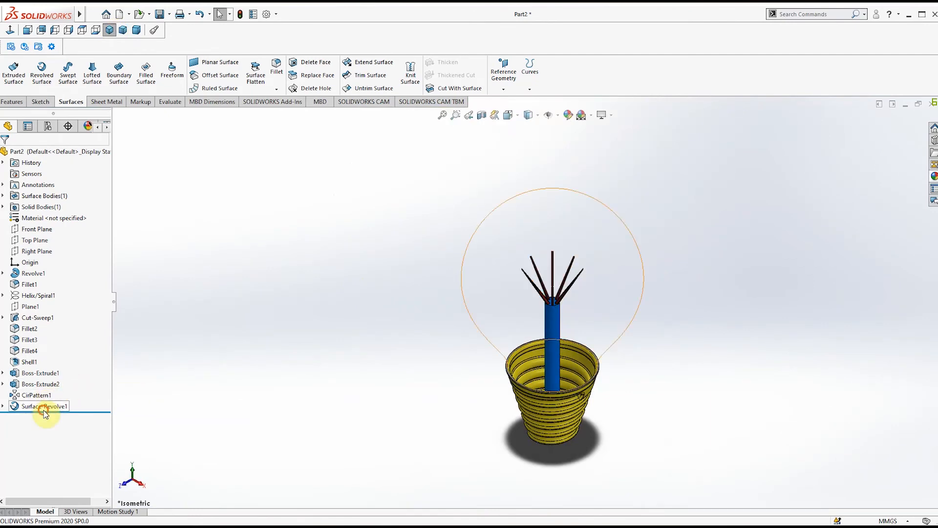
left_click(53, 398)
left_click(277, 352)
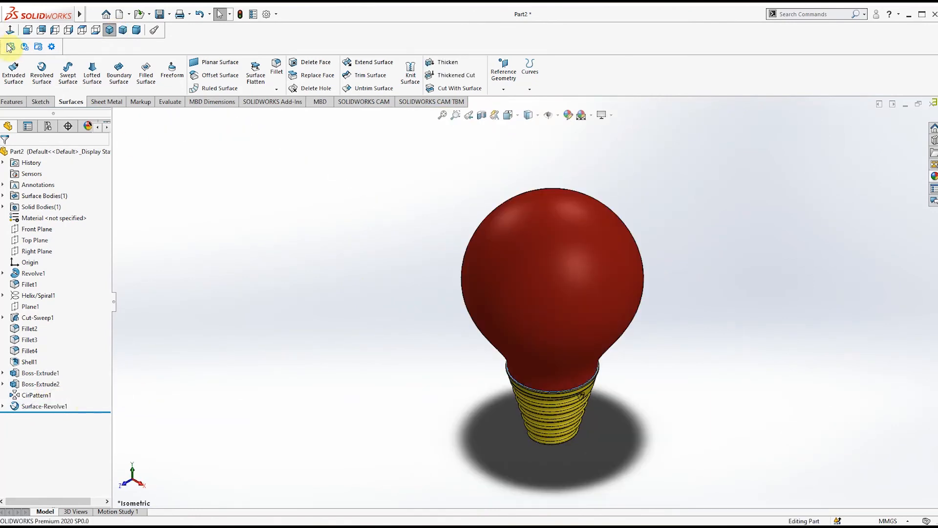
Save the part as BULB 1 in the bulb totorial folder and send it to KeyShot for rendering.
left_click(157, 14)
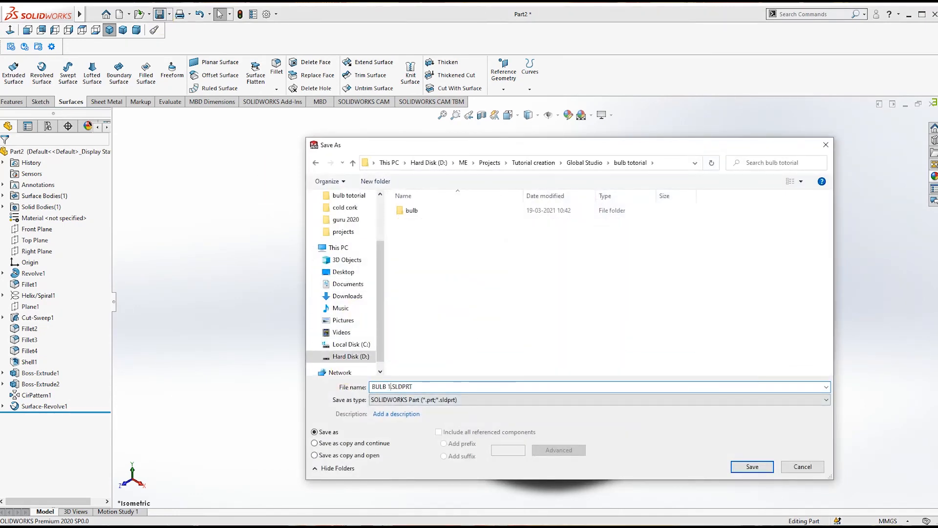
left_click(751, 465)
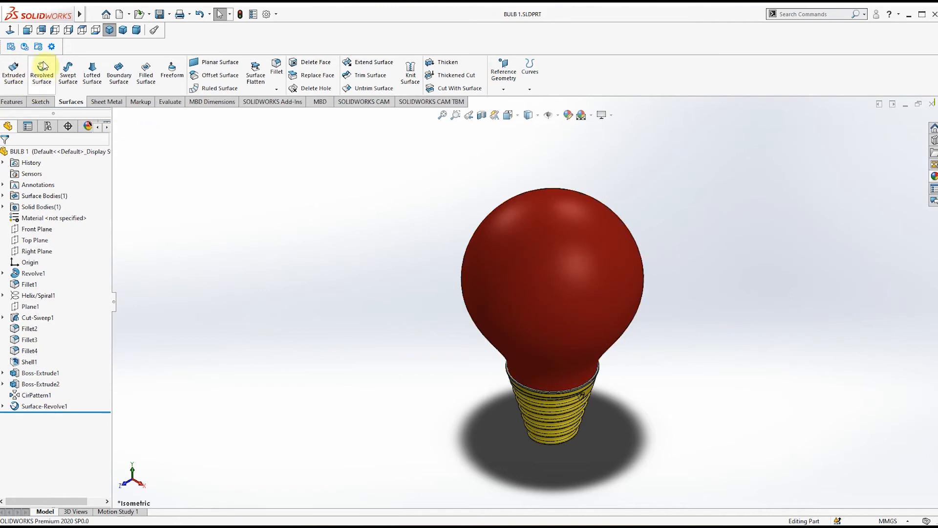
left_click(39, 47)
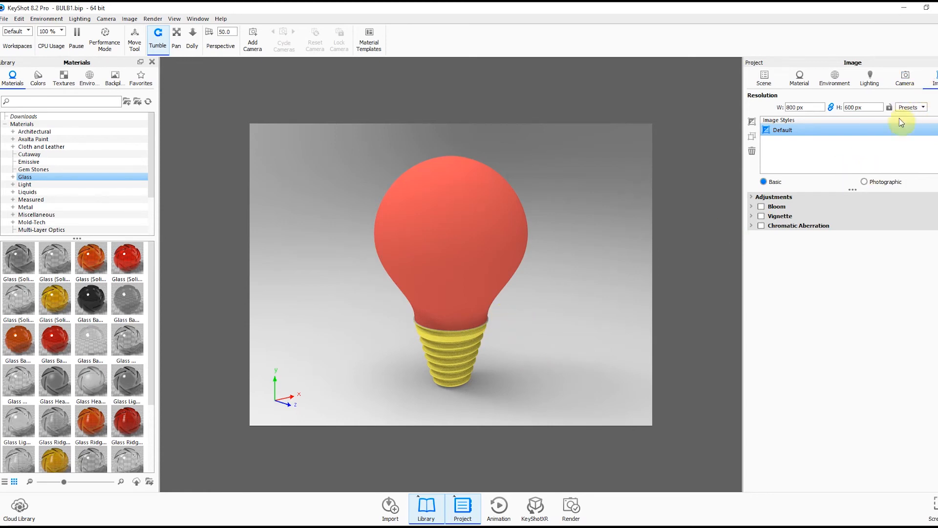
Set the image resolution to the 2560 x 1600 landscape preset and frame the whole bulb.
left_click(915, 108)
mouse_move(917, 117)
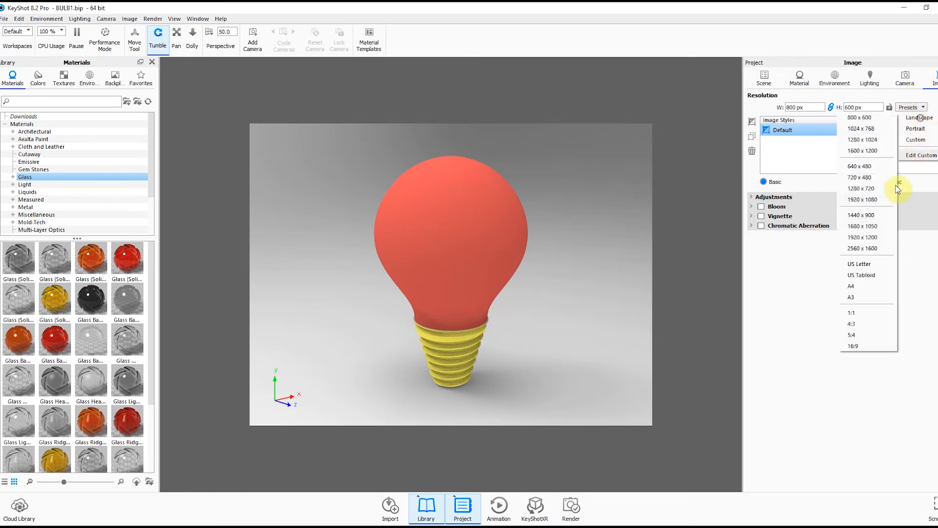
left_click(862, 249)
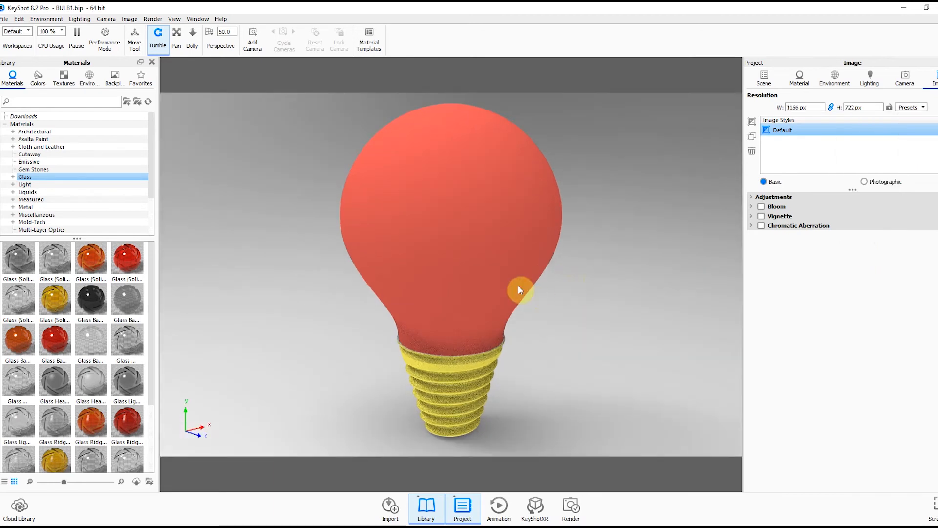
scroll(513, 282, "down", 4)
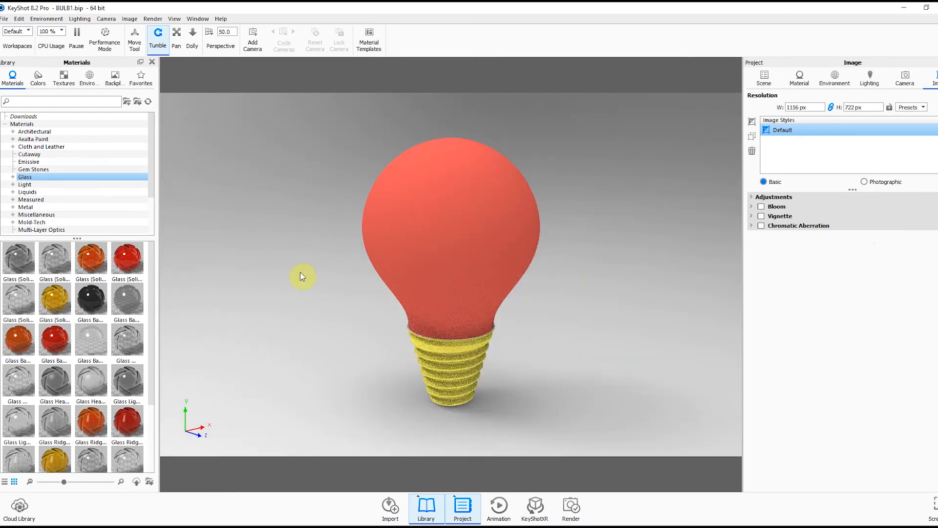
Expand the BULB 1 model in the scene and hide its red high gloss plastic part, the bulb's glass.
left_click(836, 85)
left_click(799, 79)
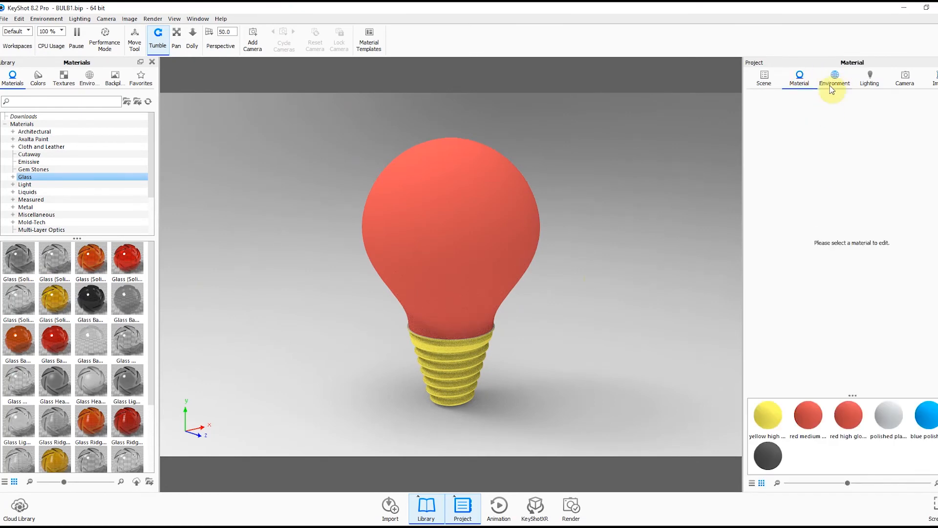
left_click(777, 84)
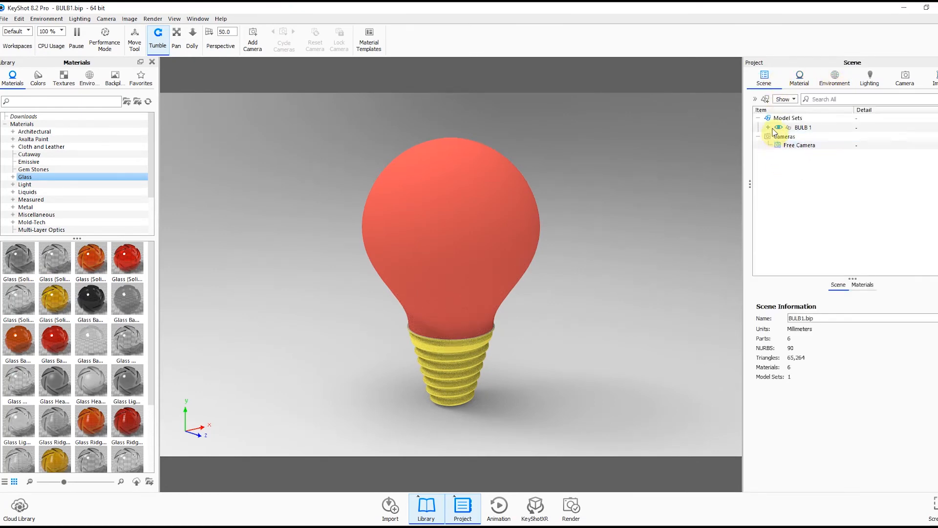
left_click(777, 138)
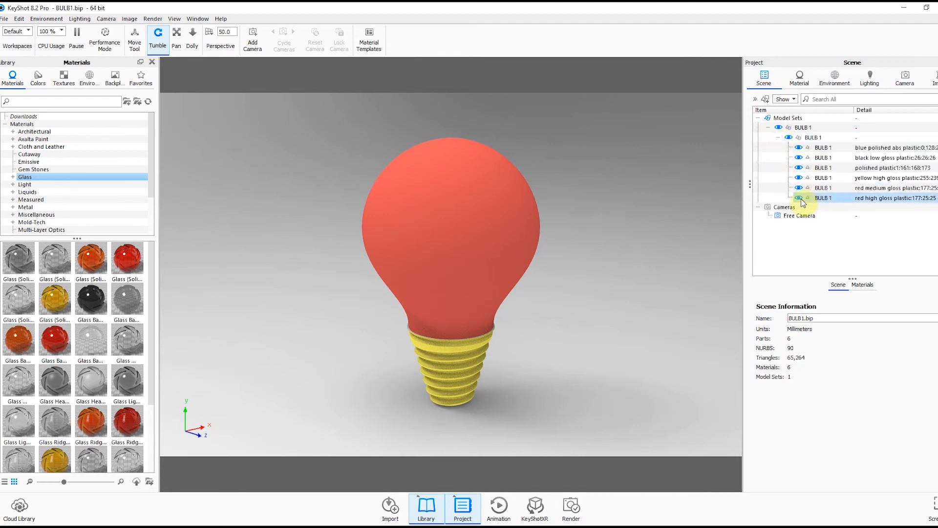
left_click(798, 197)
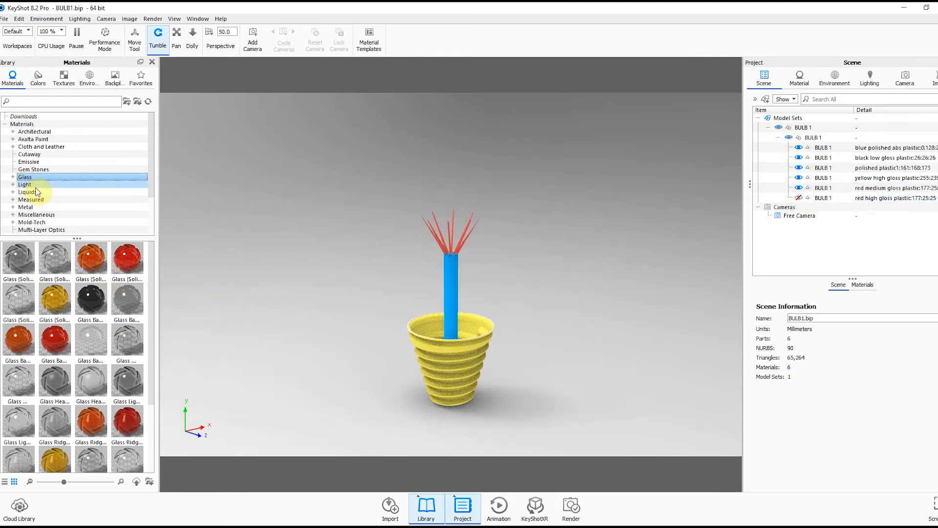
Apply the Emissive Warm material to the filament supports and the stem without linking the two materials.
scroll(36, 192, "down", 1)
left_click(28, 132)
left_click_drag(89, 274, 439, 230)
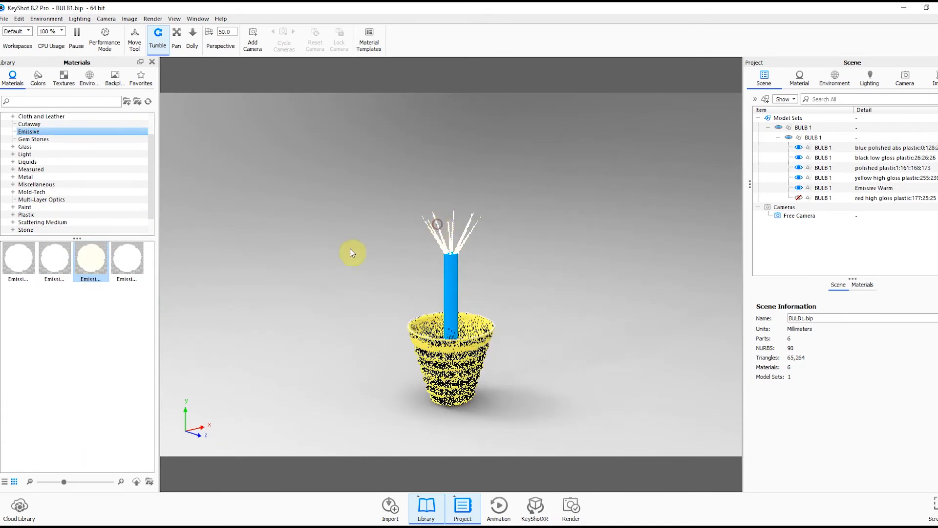
left_click_drag(90, 255, 446, 293)
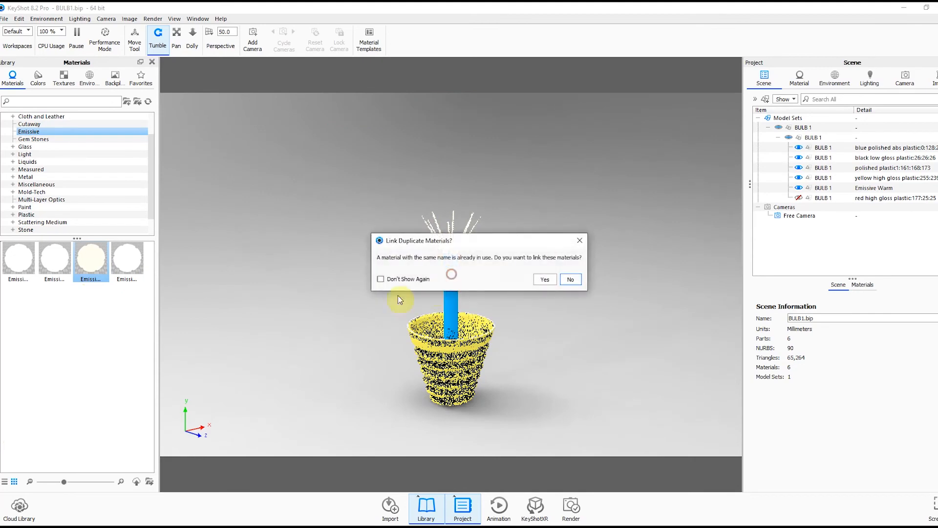
left_click(567, 279)
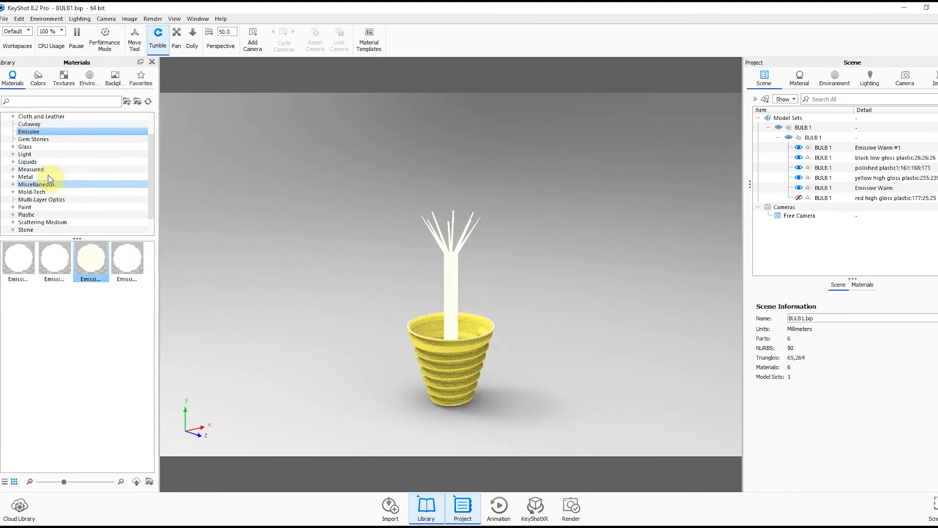
Show the bulb's glass part again and apply the textured Glass Wavy Yellow material to it.
scroll(58, 181, "up", 2)
left_click(798, 197)
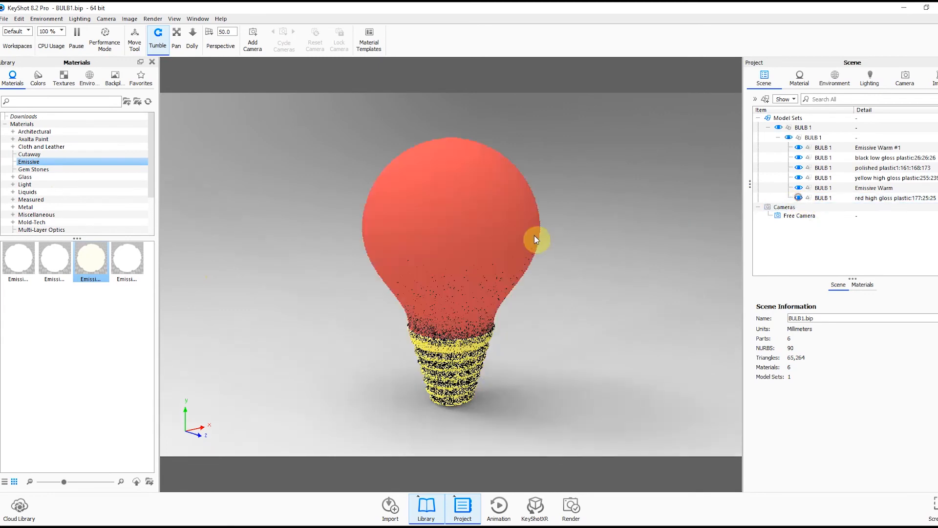
left_click(24, 176)
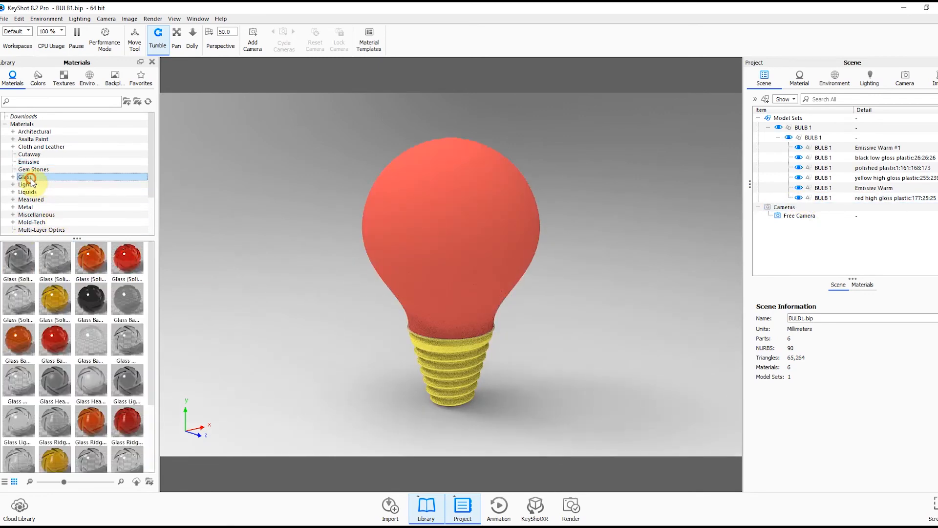
left_click(13, 177)
left_click(32, 184)
left_click(35, 192)
left_click(41, 200)
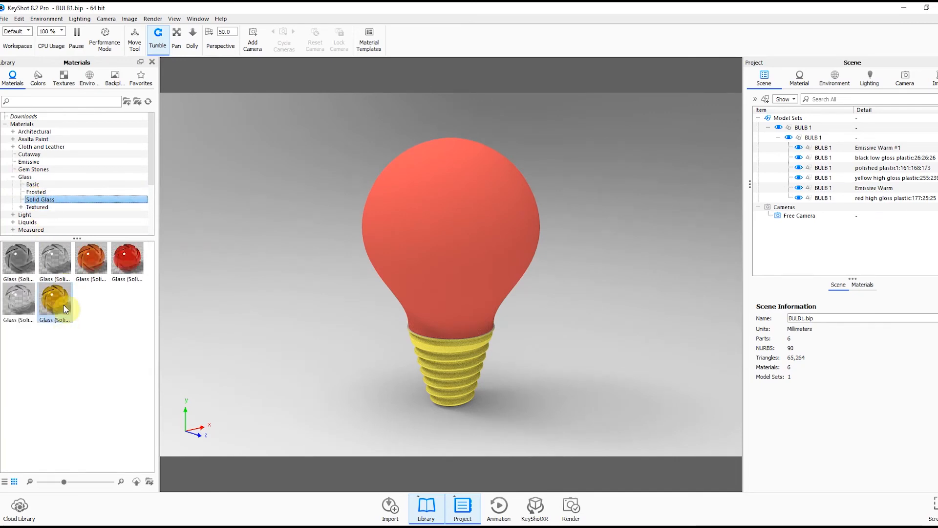
left_click(38, 207)
left_click_drag(54, 381, 452, 236)
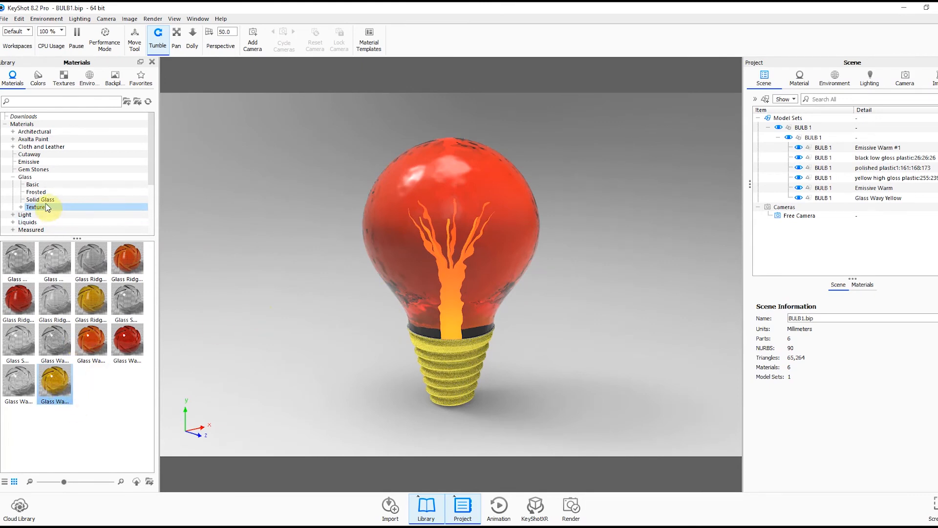
Apply the Aluminum Polished material to the bulb's threaded base.
left_click(12, 177)
left_click(13, 207)
left_click(36, 214)
left_click(41, 207)
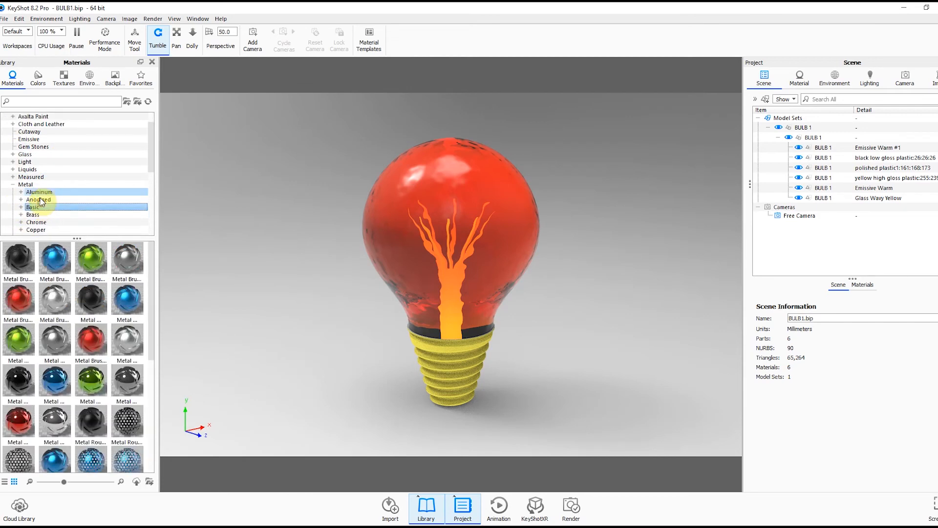
left_click(39, 192)
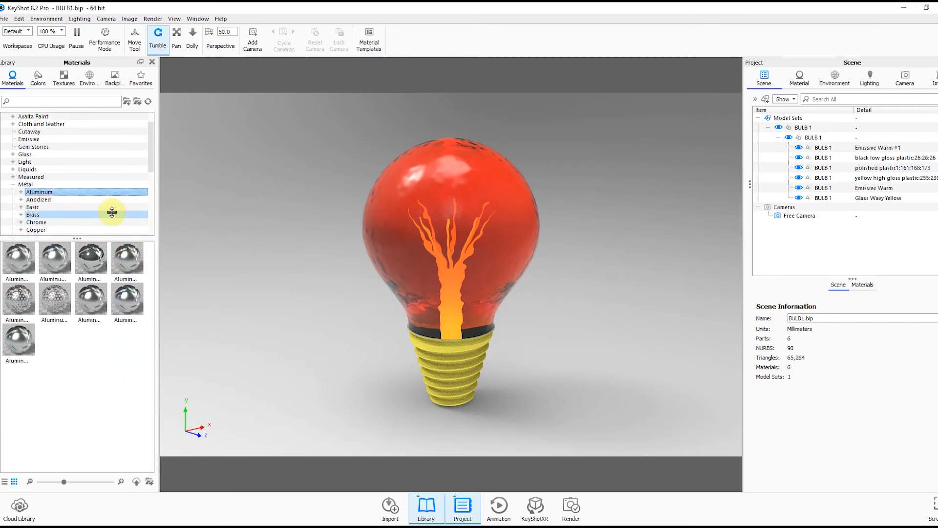
left_click(87, 256)
left_click_drag(116, 293, 438, 350)
Apply the Steel Polished material to the bulb's threaded base.
scroll(39, 210, "down", 2)
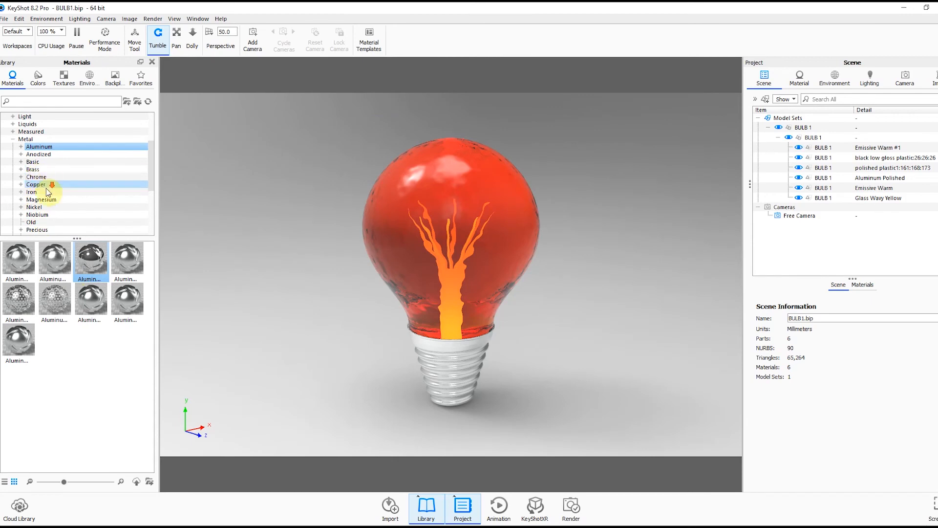
scroll(39, 221, "down", 1)
left_click(39, 221)
left_click_drag(126, 258, 435, 365)
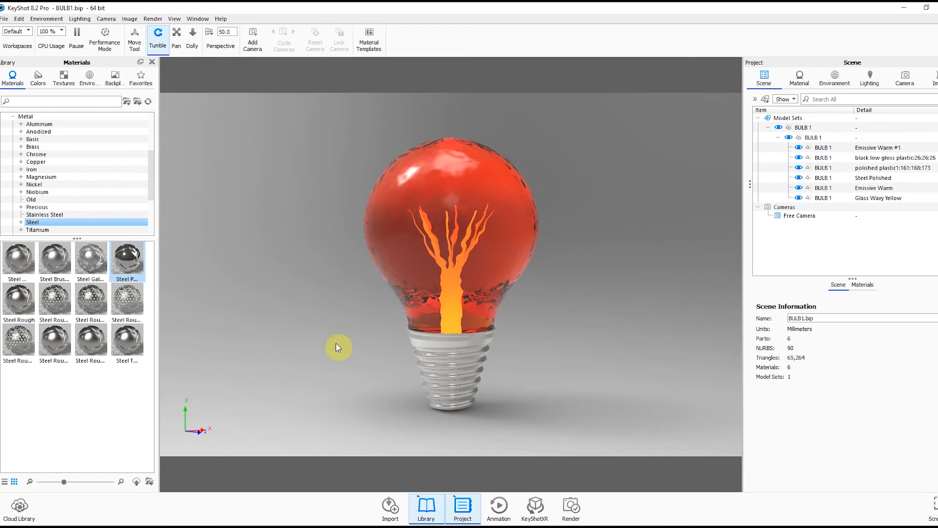
left_click_drag(444, 342, 442, 367)
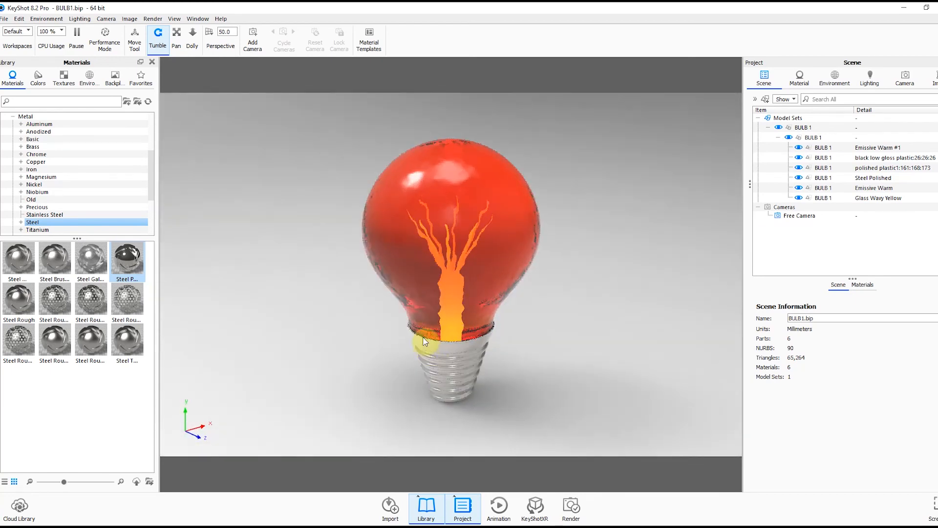
Try to apply a glossy black paint to the narrow rim where the glass meets the base.
scroll(388, 373, "up", 5)
scroll(379, 377, "up", 2)
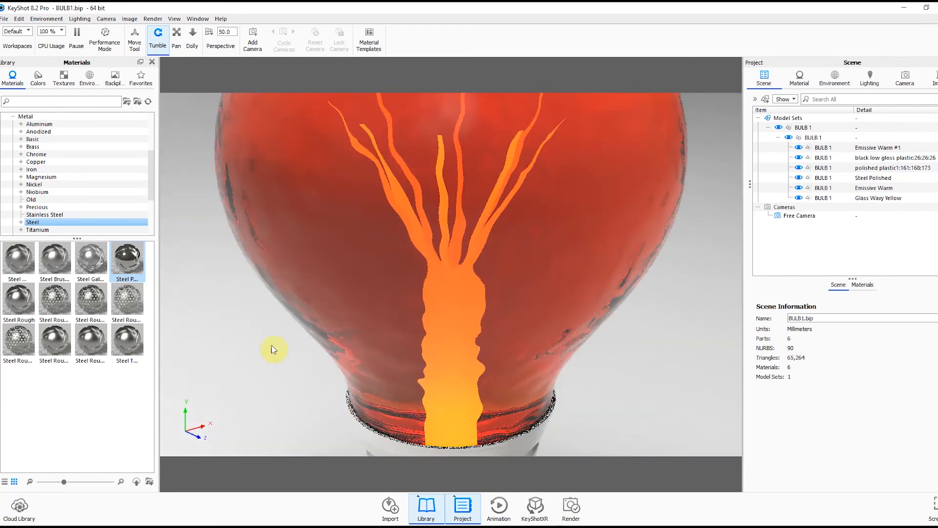
scroll(49, 225, "down", 2)
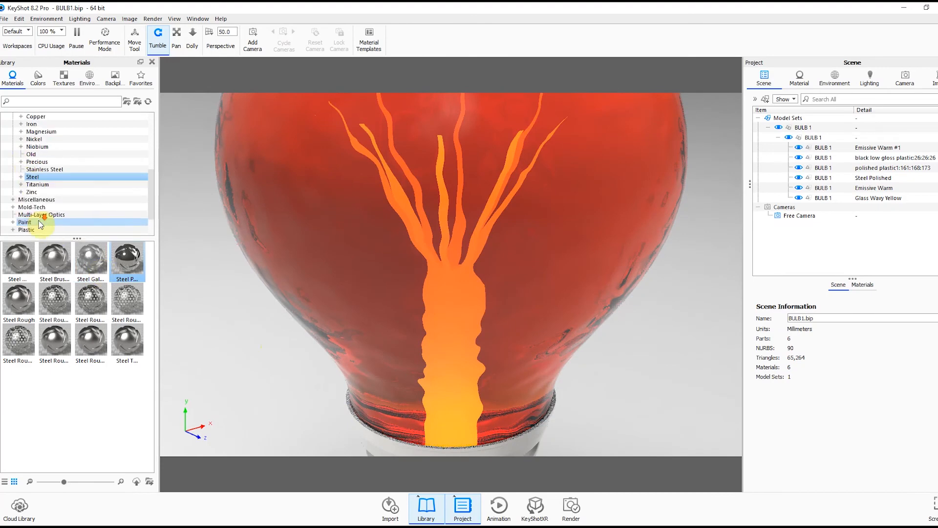
left_click(34, 222)
mouse_move(27, 269)
left_mouse_down()
mouse_move(335, 429)
mouse_move(336, 398)
left_mouse_up()
scroll(334, 394, "up", 2)
mouse_move(397, 405)
left_mouse_down()
mouse_move(397, 379)
mouse_move(397, 391)
left_mouse_up()
middle_click_drag(381, 392, 377, 303)
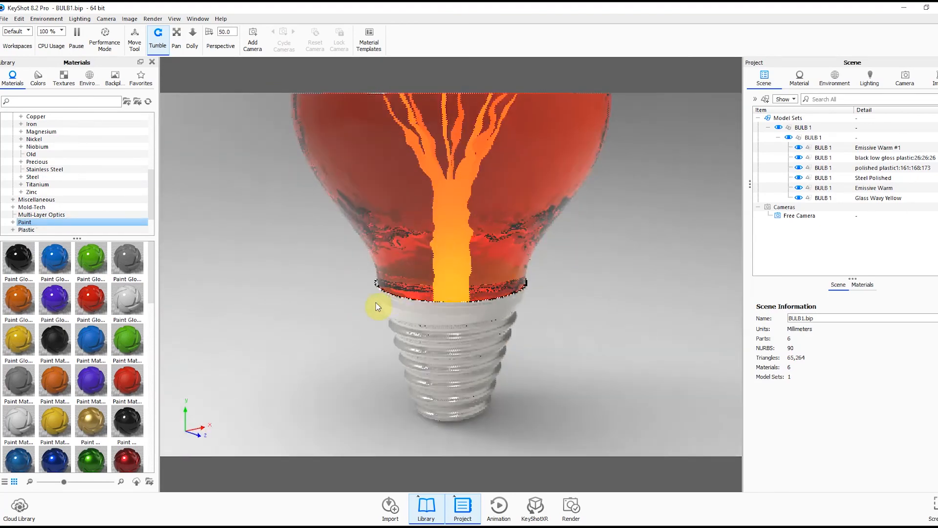
Apply Paint Gloss Red to the narrow polished plastic rim between the glass and the threaded base.
scroll(387, 293, "up", 5)
mouse_move(22, 260)
left_mouse_down()
mouse_move(238, 345)
mouse_move(222, 332)
mouse_move(230, 329)
left_mouse_up()
mouse_move(91, 299)
left_mouse_down()
mouse_move(247, 364)
mouse_move(239, 337)
left_mouse_up()
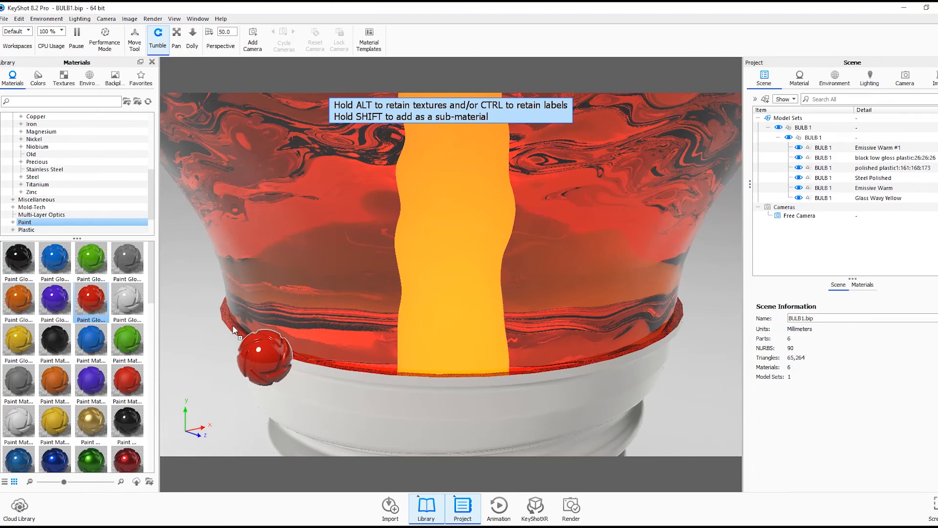
left_click_drag(233, 327, 234, 332)
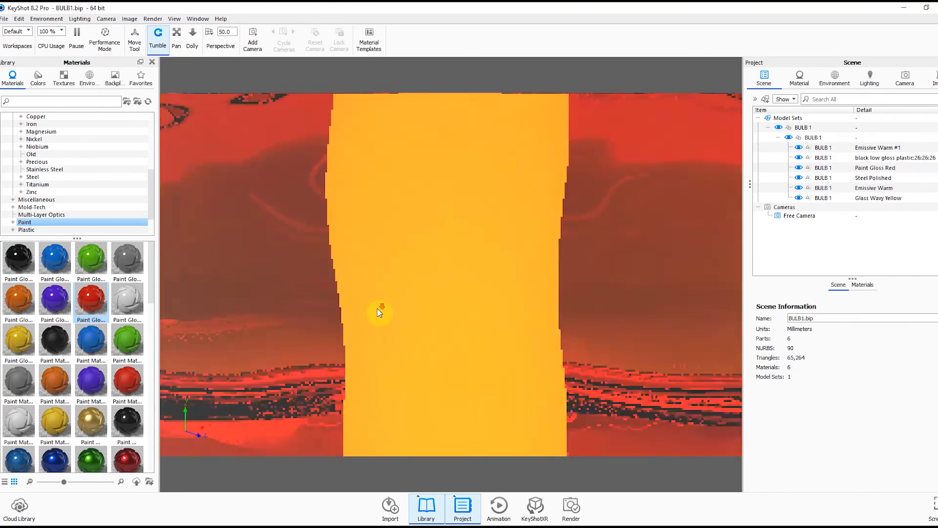
Frame the entire bulb upright in the camera view so that it fills most of the image height.
scroll(373, 304, "down", 5)
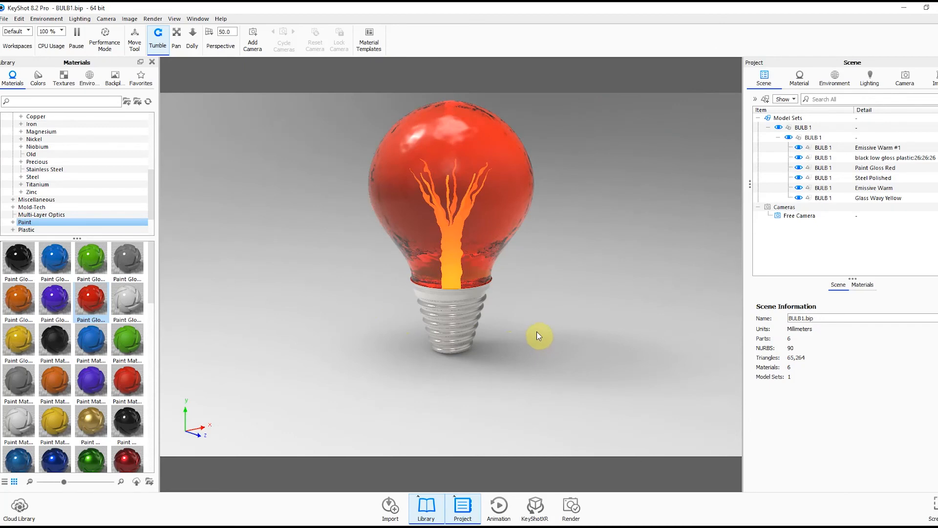
mouse_move(536, 330)
left_mouse_down()
mouse_move(531, 295)
mouse_move(526, 325)
left_mouse_up()
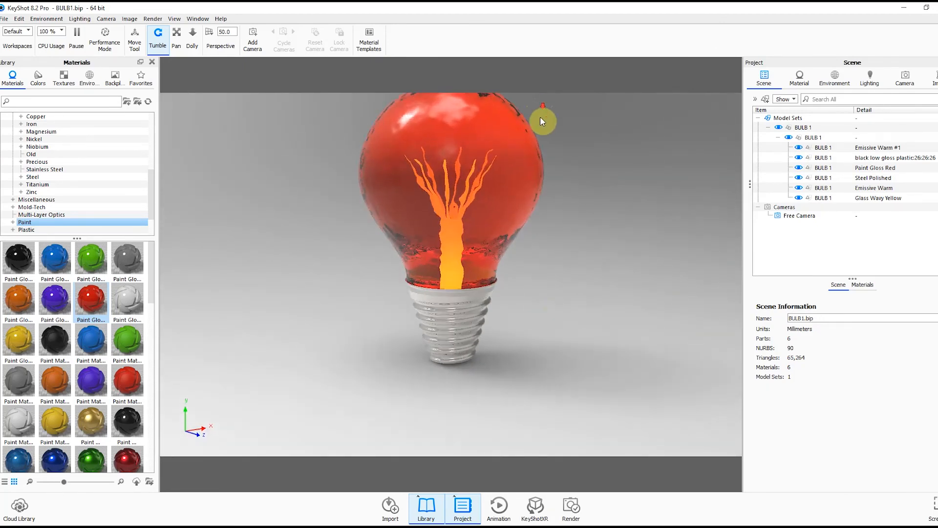
scroll(540, 118, "down", 3)
scroll(502, 193, "up", 3)
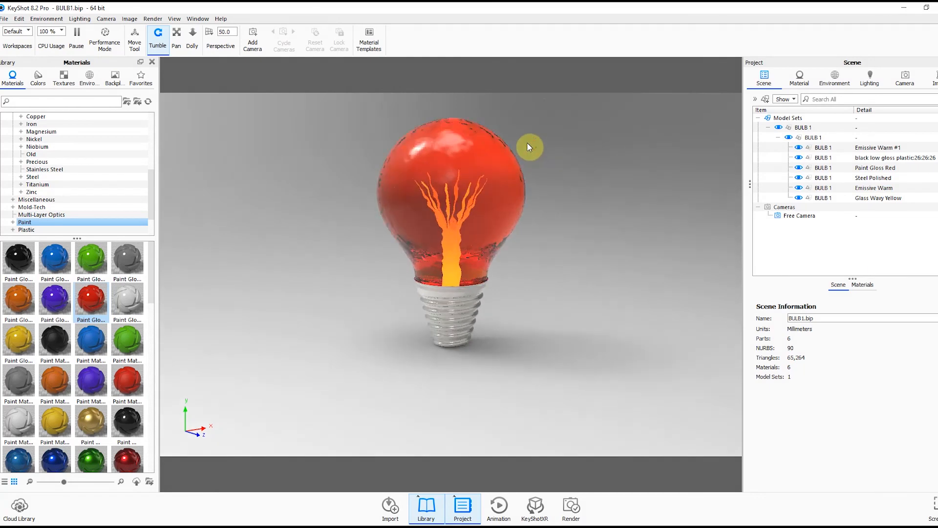
scroll(517, 207, "up", 2)
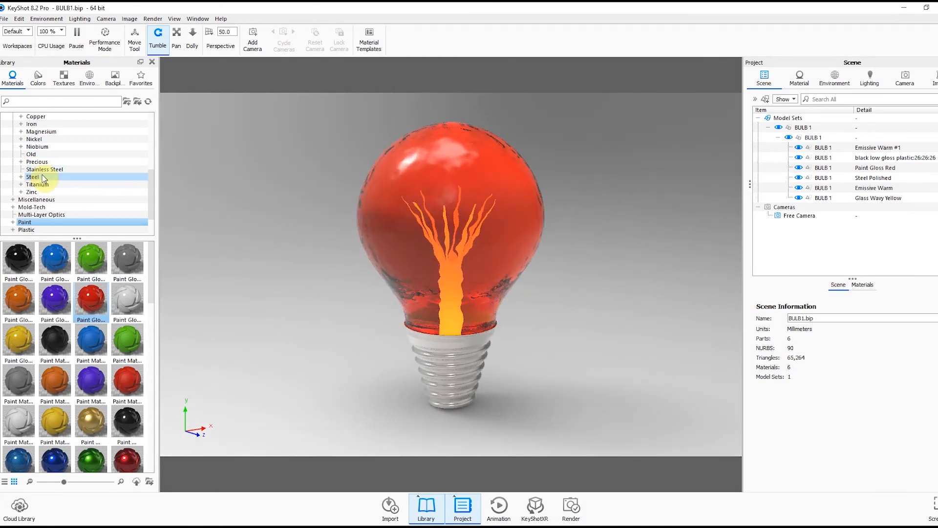
Browse the Steel, Precious and Stainless Steel metals in the material library.
scroll(41, 180, "up", 1)
scroll(47, 171, "up", 2)
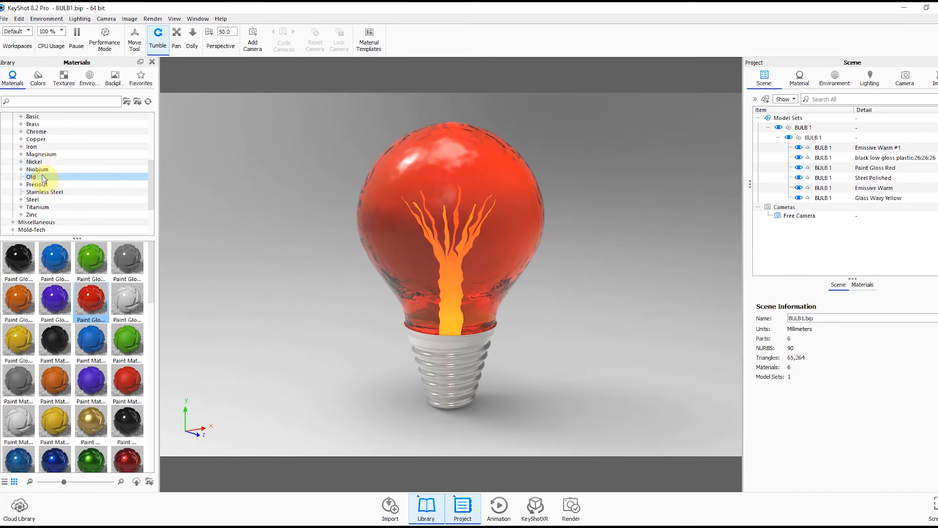
left_click(34, 139)
scroll(39, 189, "down", 2)
left_click(49, 199)
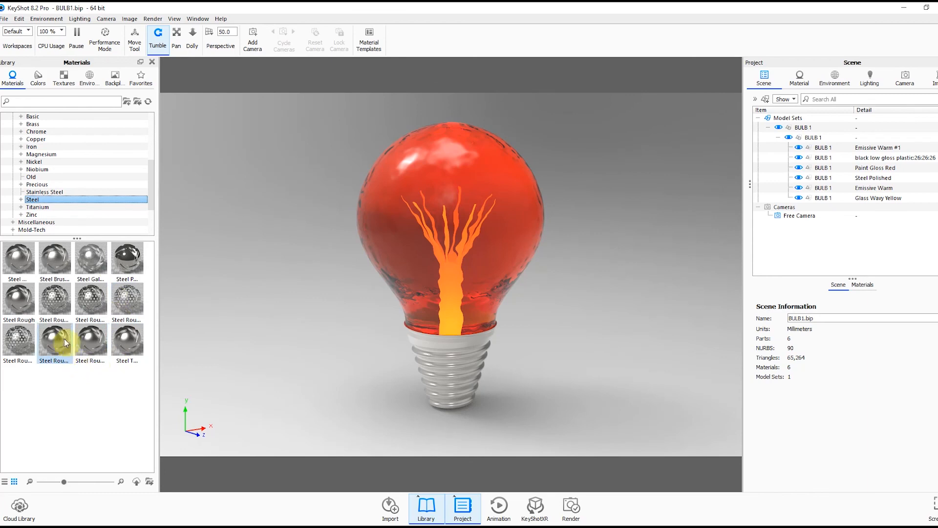
left_click(38, 185)
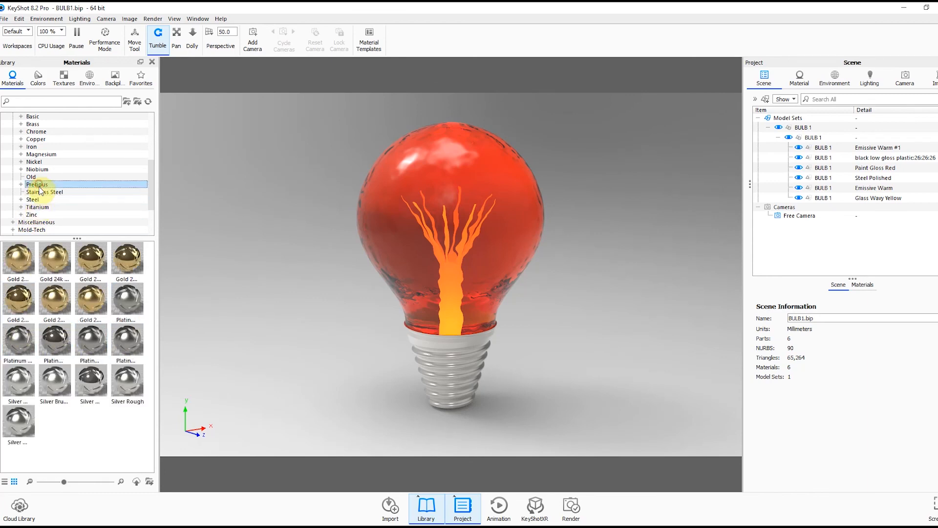
left_click(40, 191)
left_click_drag(95, 297, 15, 262)
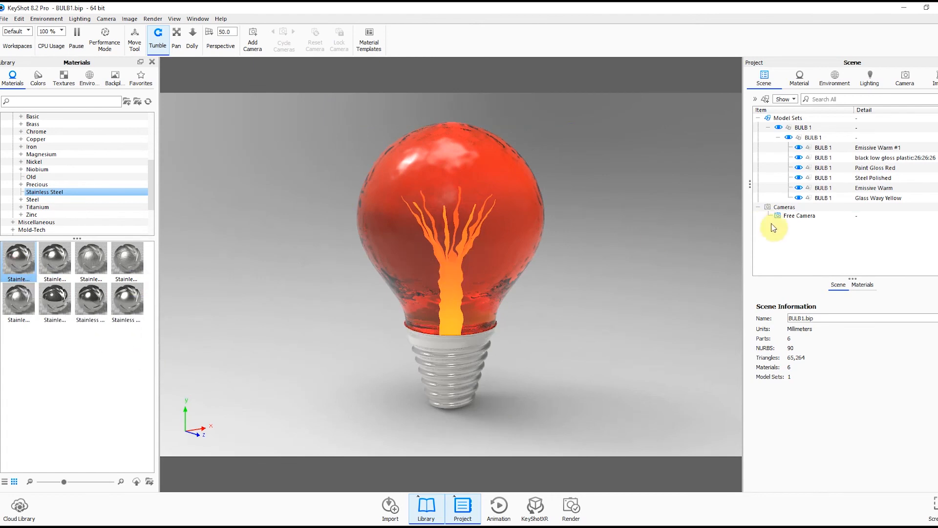
Compare the Jewelry, Performance Mode, Product and Interior lighting presets on the bulb and set the scene lighting to Jewelry.
left_click(798, 80)
left_click(828, 78)
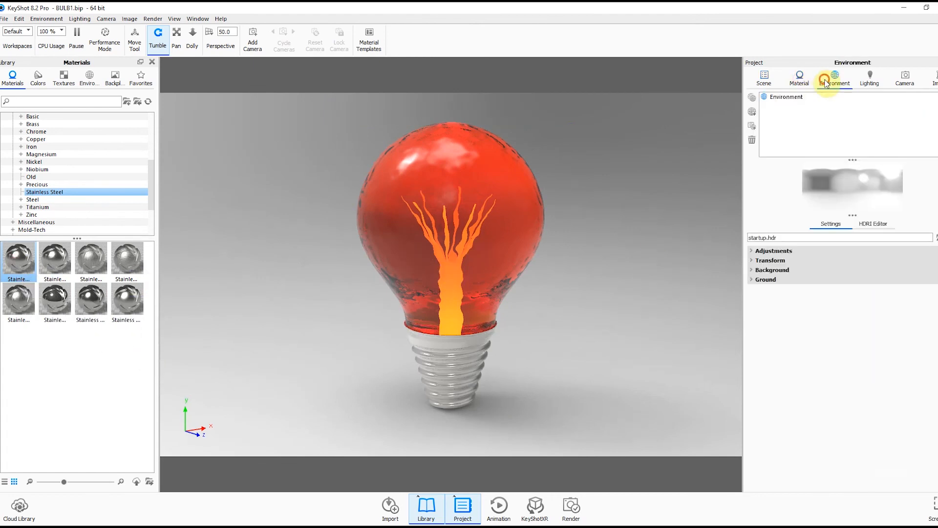
left_click(870, 79)
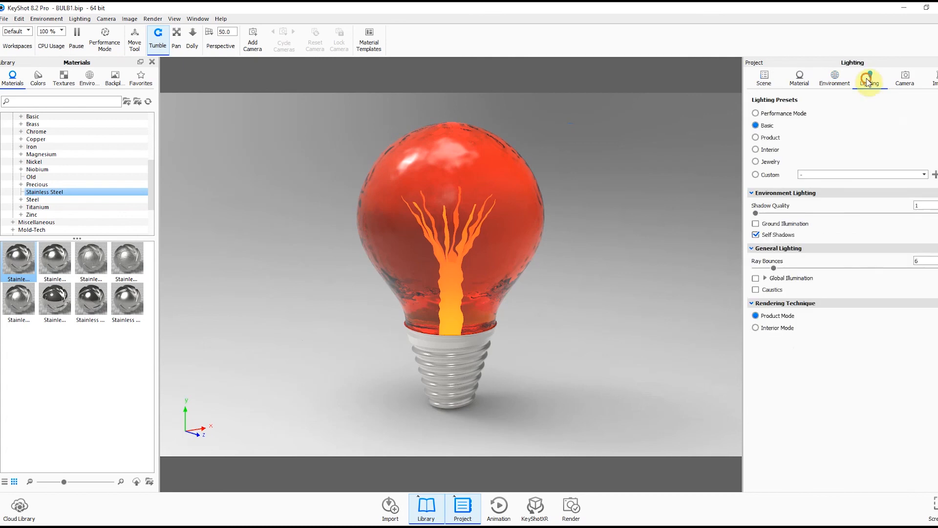
left_click(755, 162)
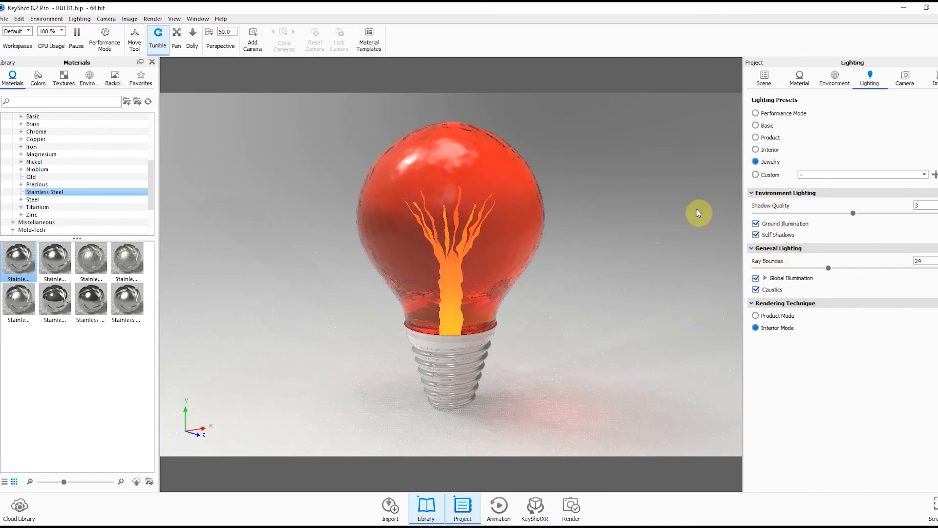
left_click(755, 113)
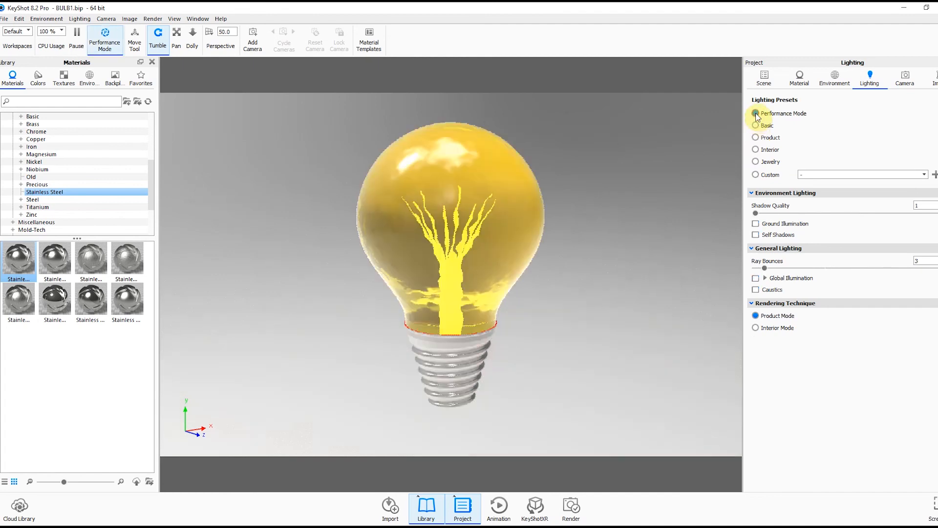
left_click(756, 138)
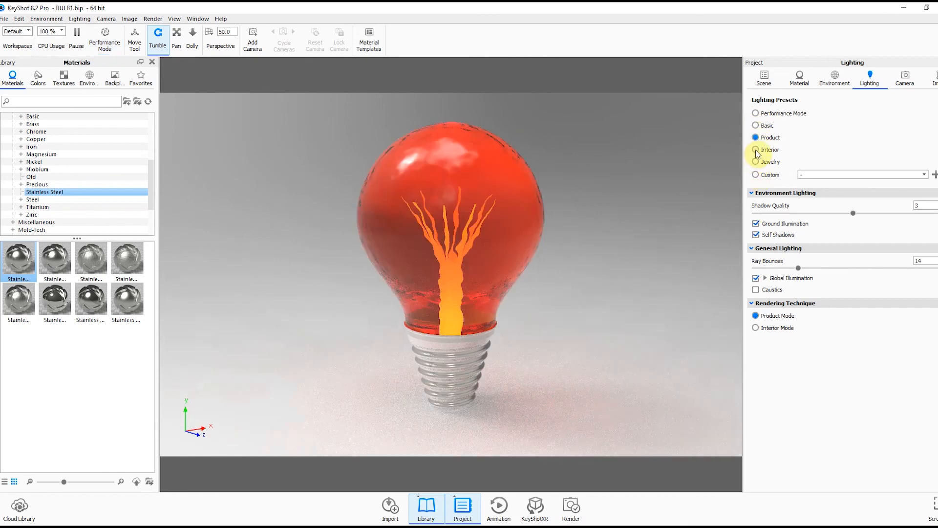
left_click(756, 150)
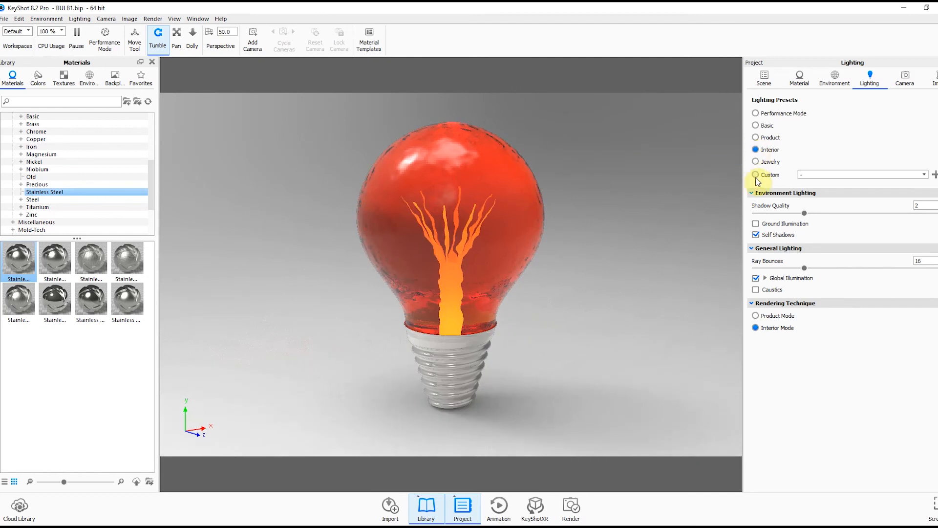
left_click(756, 162)
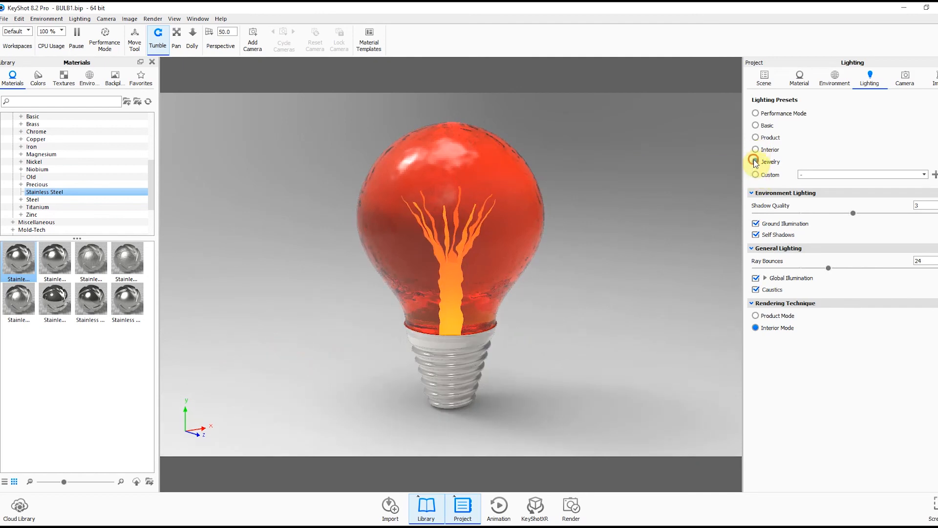